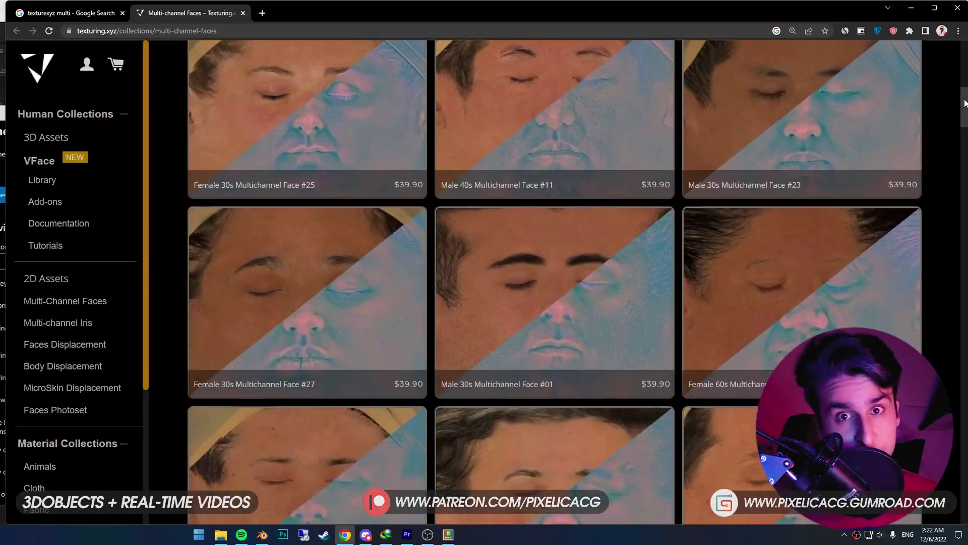
# Browse the multi-channel face textures, and switch to Photoshop to examine the open head texture maps
pyautogui.scroll(-2, 963, 112)
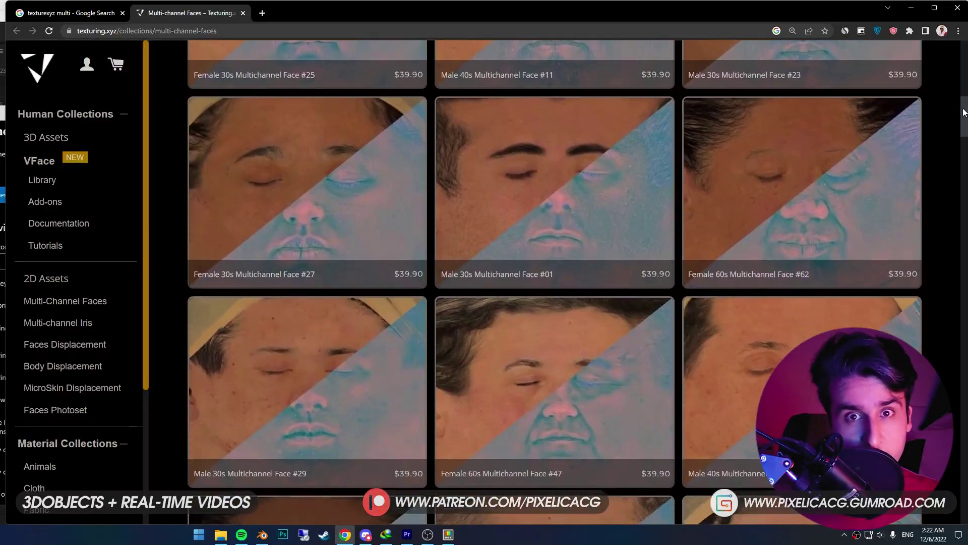
pyautogui.moveTo(963, 112); pyautogui.dragTo(960, 129)
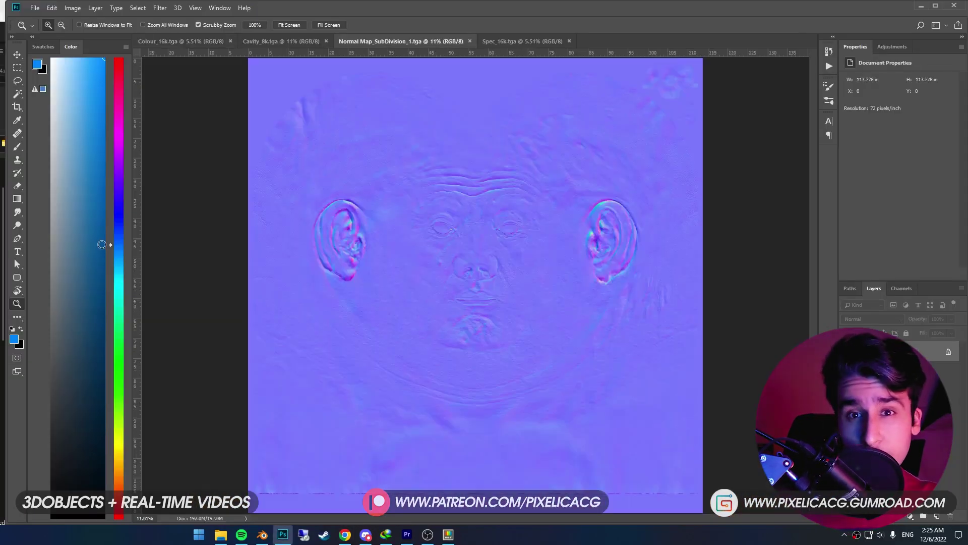
pyautogui.hotkey('ctrl', 'Tab')
pyautogui.hotkey('ctrl', 'Tab')
pyautogui.hotkey('ctrl', 'Tab')
pyautogui.moveTo(539, 276); pyautogui.dragTo(871, 258)
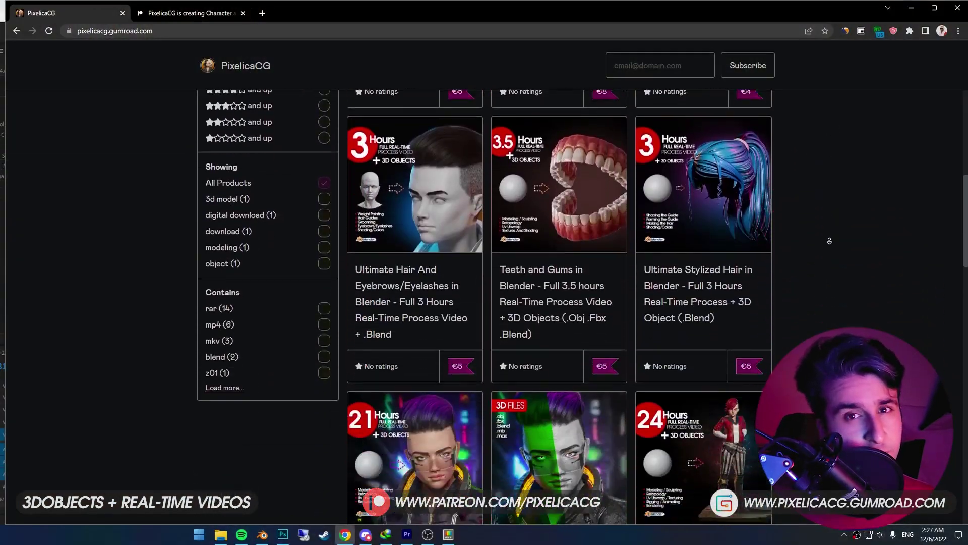
# Look through the PixelicaCG product listings on Gumroad and the membership levels on Patreon
pyautogui.scroll(-7, 830, 241)
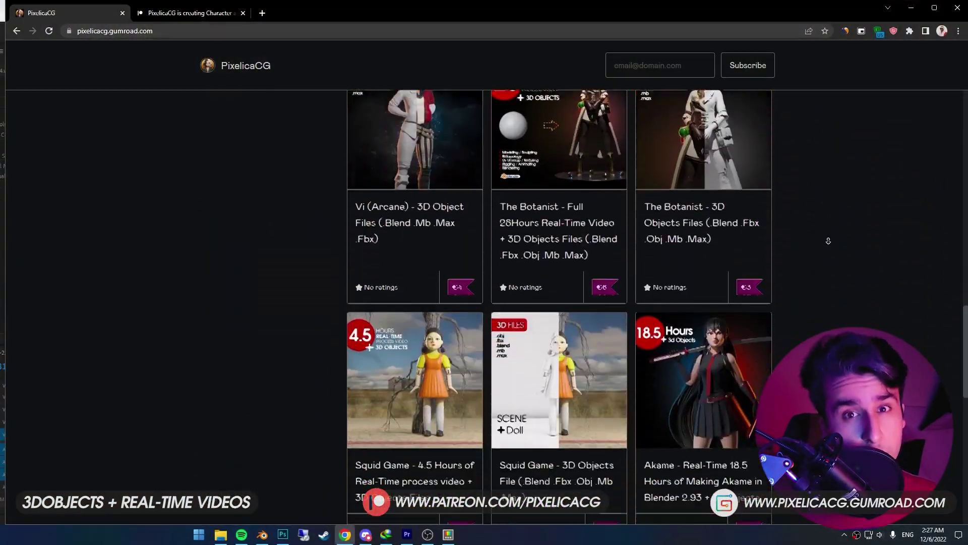
pyautogui.scroll(-6, 828, 241)
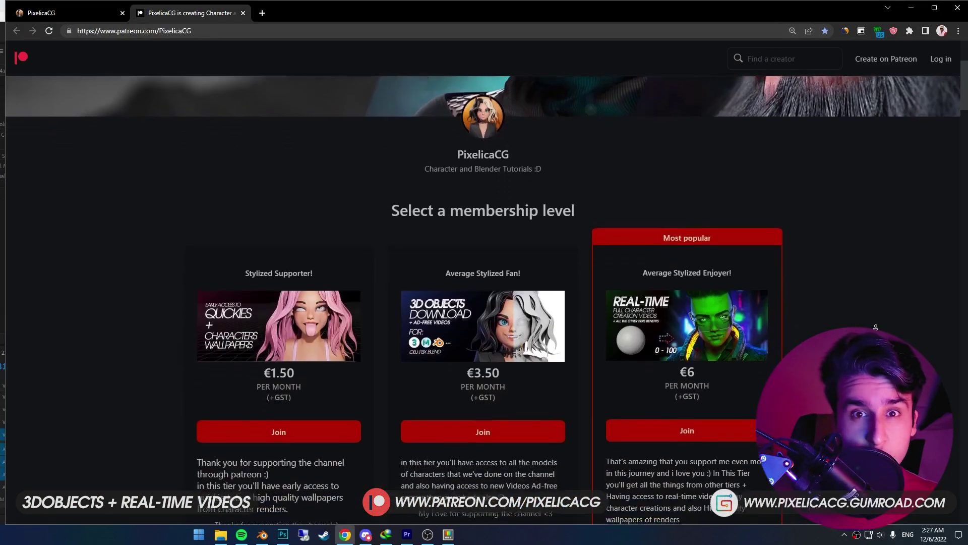
pyautogui.scroll(-2, 876, 326)
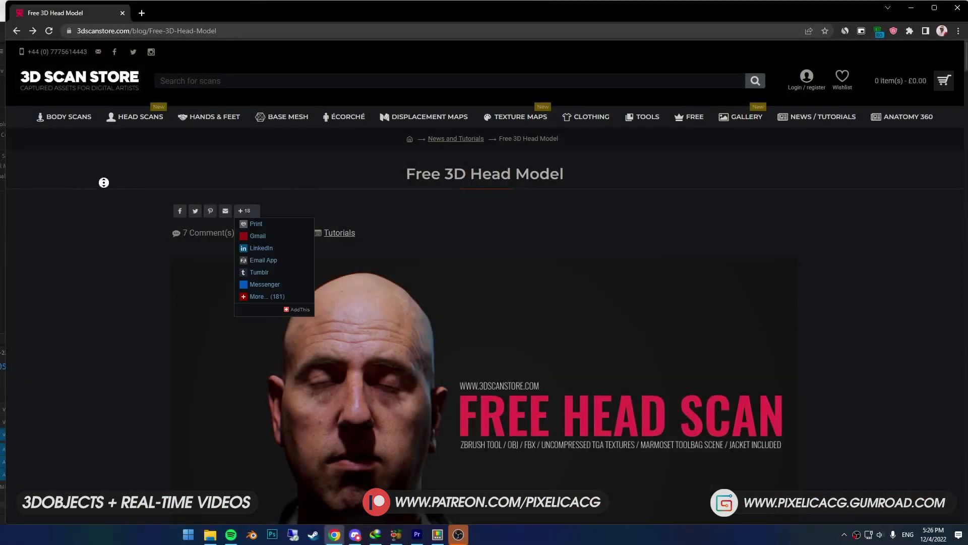
# Review the Free 3D Head Model page, and switch to File Explorer to open the Head folder inside TGA Textures
pyautogui.middleClick(104, 192)
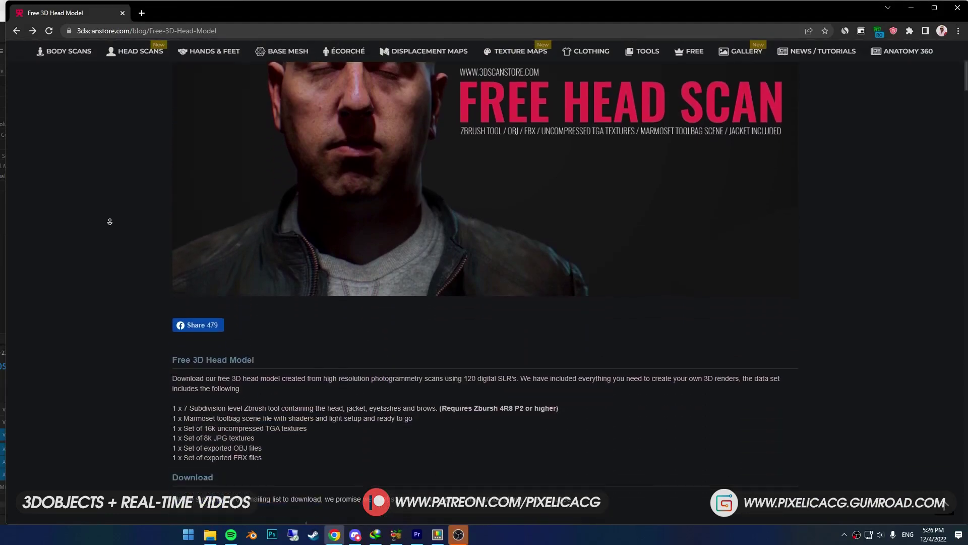
pyautogui.middleClick(106, 216)
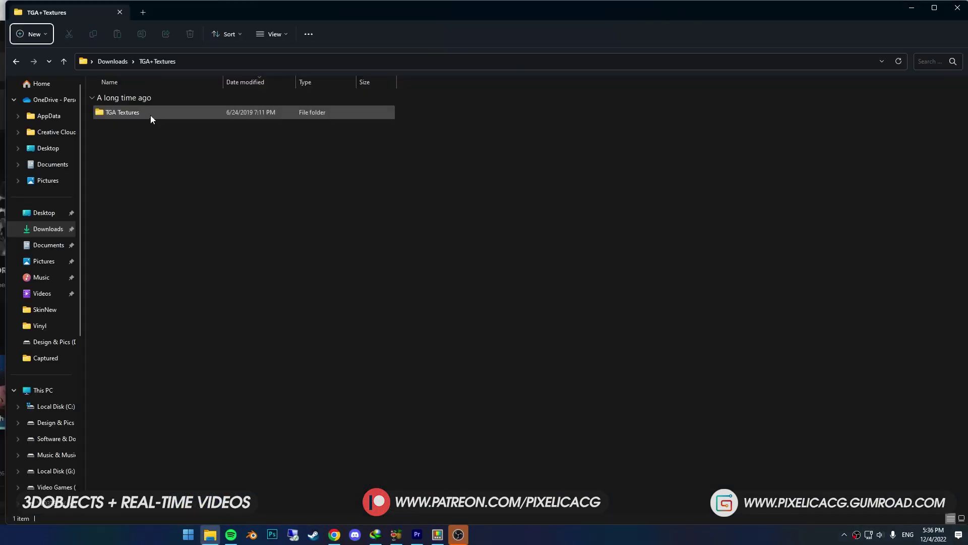
pyautogui.doubleClick(151, 114)
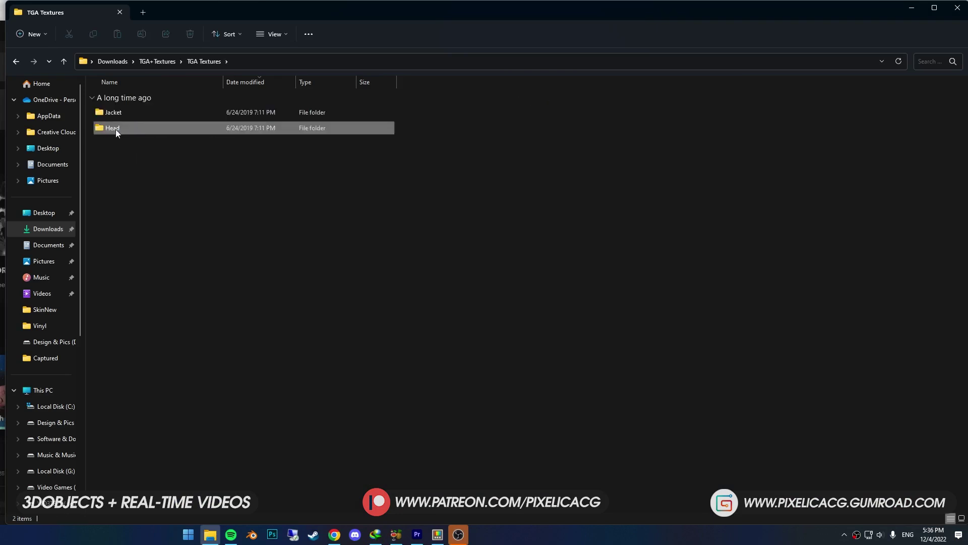
pyautogui.doubleClick(116, 129)
pyautogui.doubleClick(120, 111)
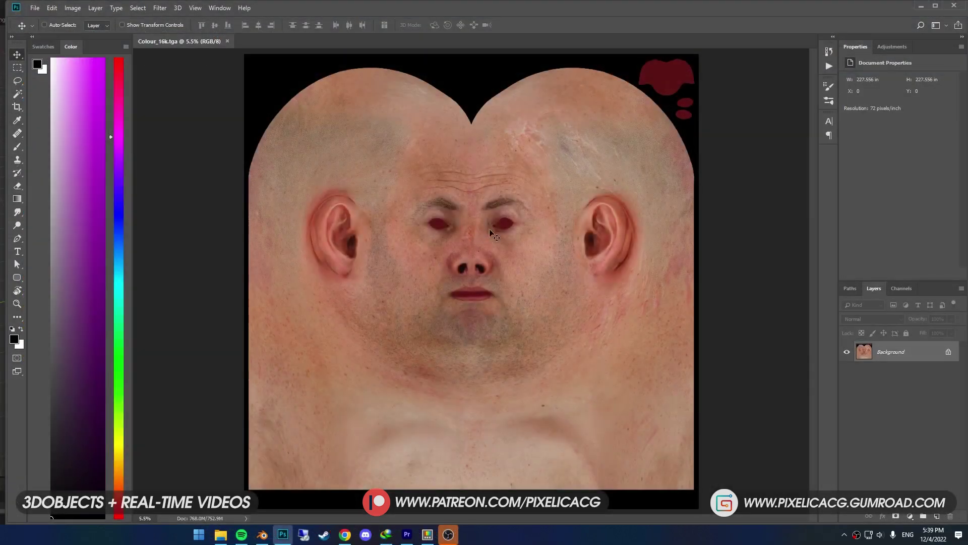
# Examine Colour_16k.tga in Photoshop and move the warped skin texture layer up over the grey head image
pyautogui.keyDown('alt'); pyautogui.scroll(3, 505, 305); pyautogui.keyUp('alt')
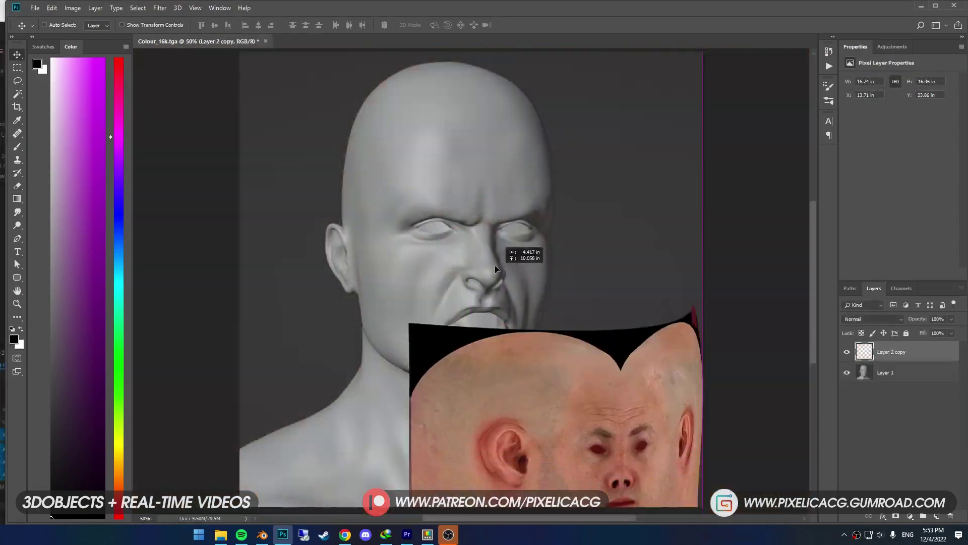
pyautogui.moveTo(493, 274); pyautogui.dragTo(397, 122)
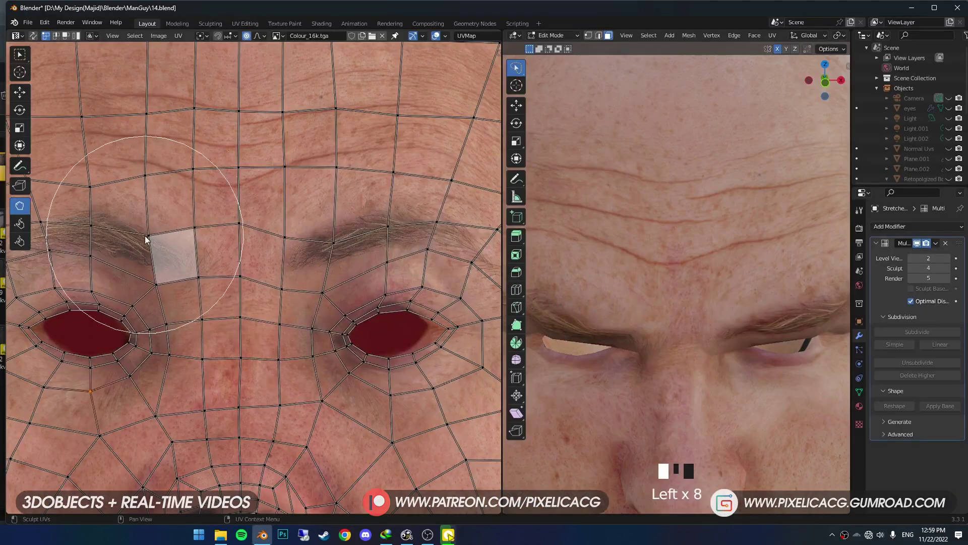
# In Blender, resize the UV Grab brush and pull the UVs around the eyes to match the skin texture
pyautogui.scroll(3, 190, 342)
pyautogui.click(76, 284)
pyautogui.press('f')
pyautogui.moveTo(273, 320)
pyautogui.mouseDown()
pyautogui.moveTo(266, 272)
pyautogui.moveTo(328, 368)
pyautogui.mouseUp()
pyautogui.scroll(-3, 287, 324)
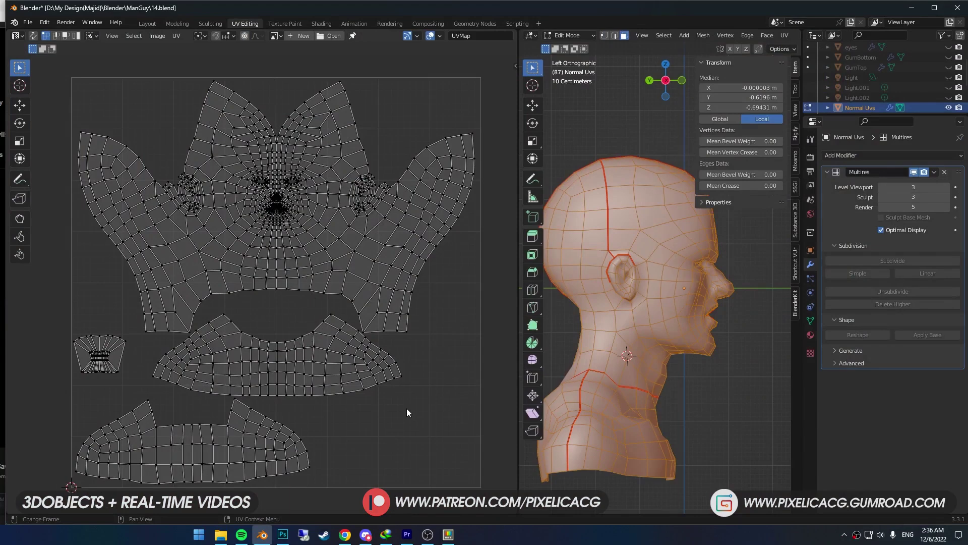
# Leave Edit Mode and duplicate the retopologized head bust, keeping the copy in its original place
pyautogui.press('Tab')
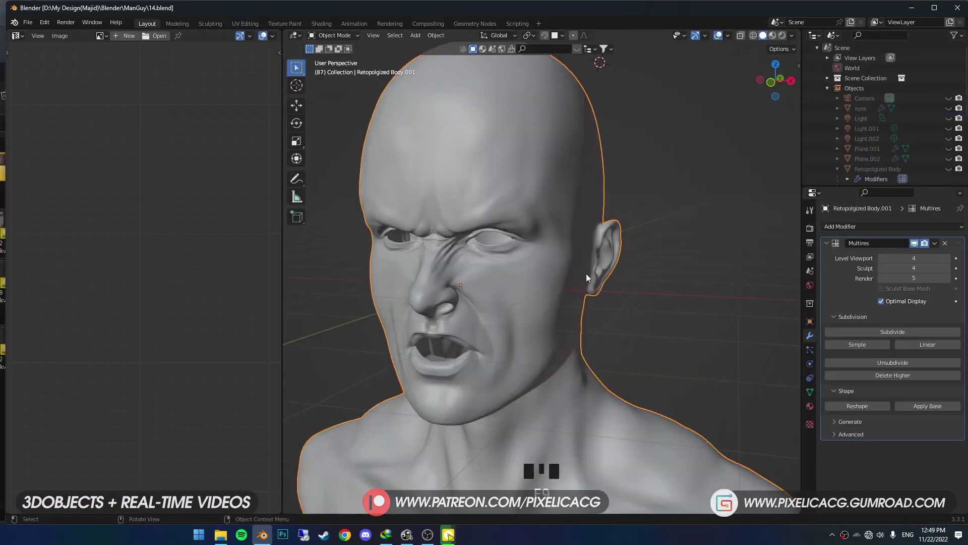
pyautogui.scroll(-3, 586, 274)
pyautogui.moveTo(519, 277); pyautogui.dragTo(570, 288, button='middle')
pyautogui.keyDown('shift'); pyautogui.moveTo(614, 257); pyautogui.dragTo(614, 257, button='middle'); pyautogui.keyUp('shift')
pyautogui.hotkey('shift', 'd')
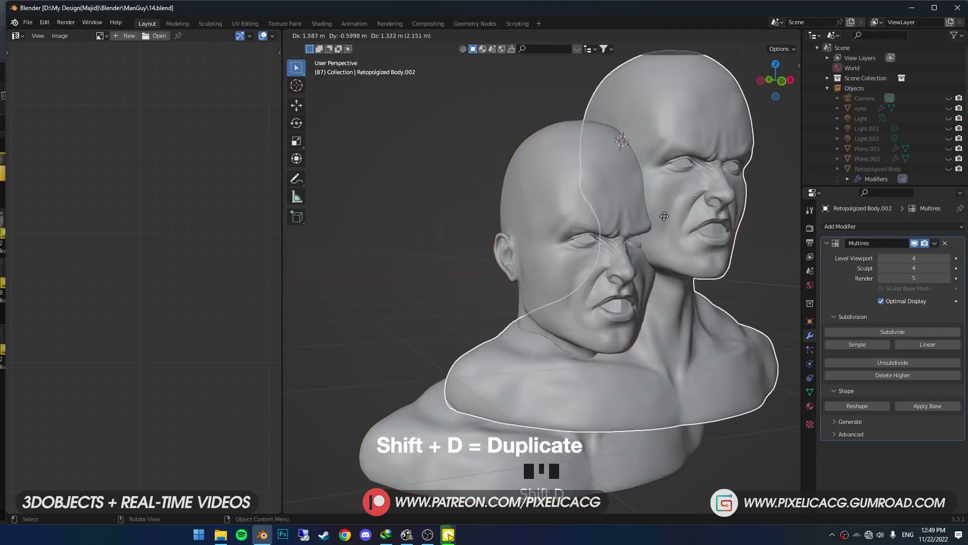
pyautogui.rightClick(671, 210)
# Rename the duplicated head as Stretched Uvs and the original as Normal Uvs
pyautogui.doubleClick(885, 174)
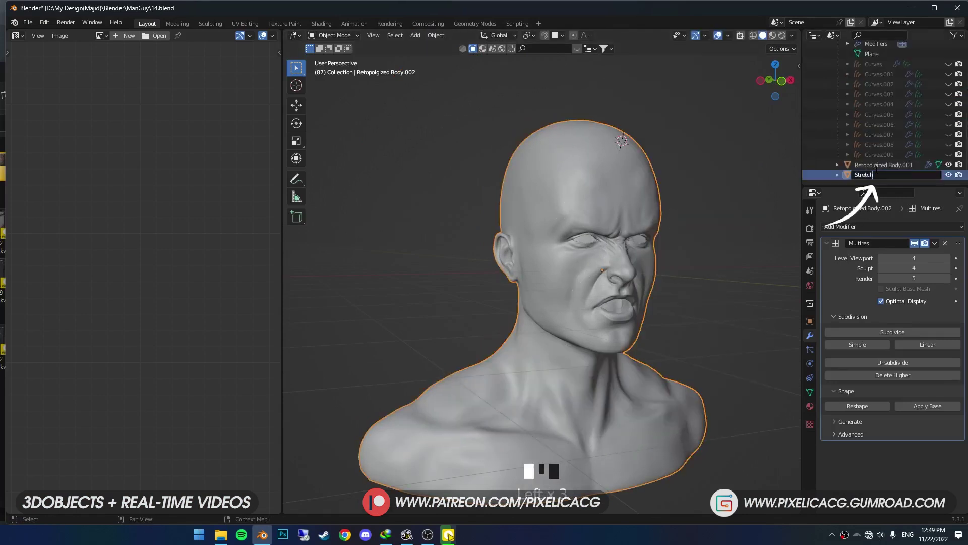
pyautogui.doubleClick(877, 167)
pyautogui.write('Norma')
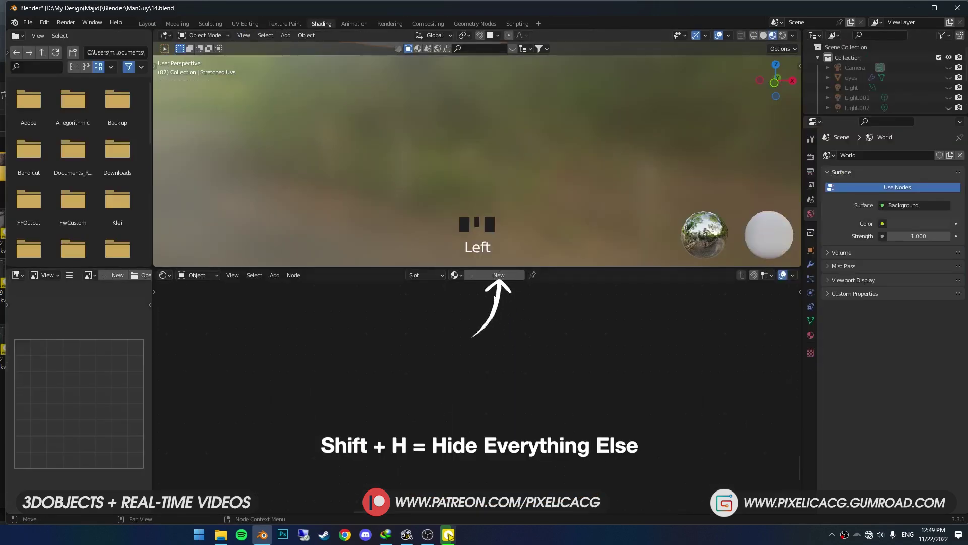
# Create a new material for the Stretched Uvs head and add an Image Texture node beside the Principled BSDF
pyautogui.click(499, 275)
pyautogui.hotkey('shift', 'a')
pyautogui.click(480, 377)
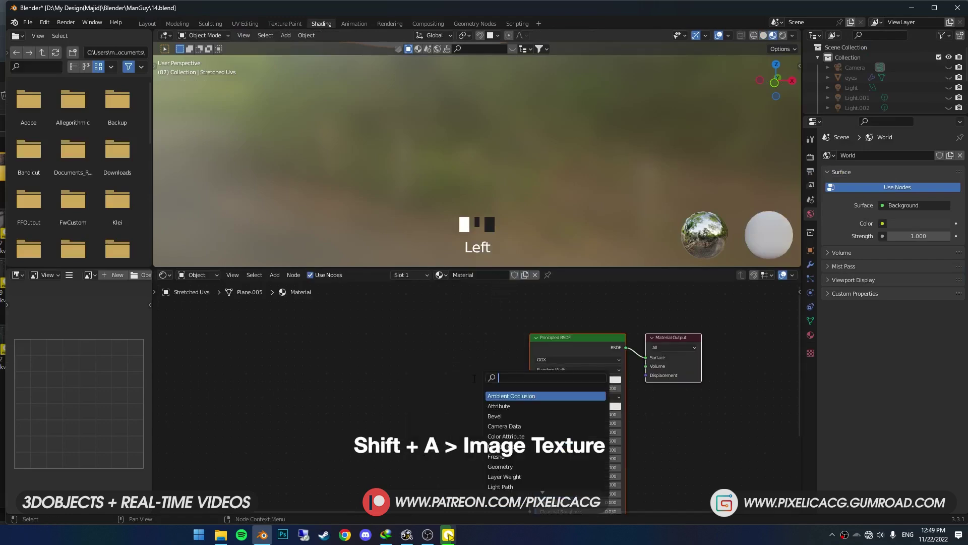
pyautogui.press('Return')
pyautogui.click(362, 367)
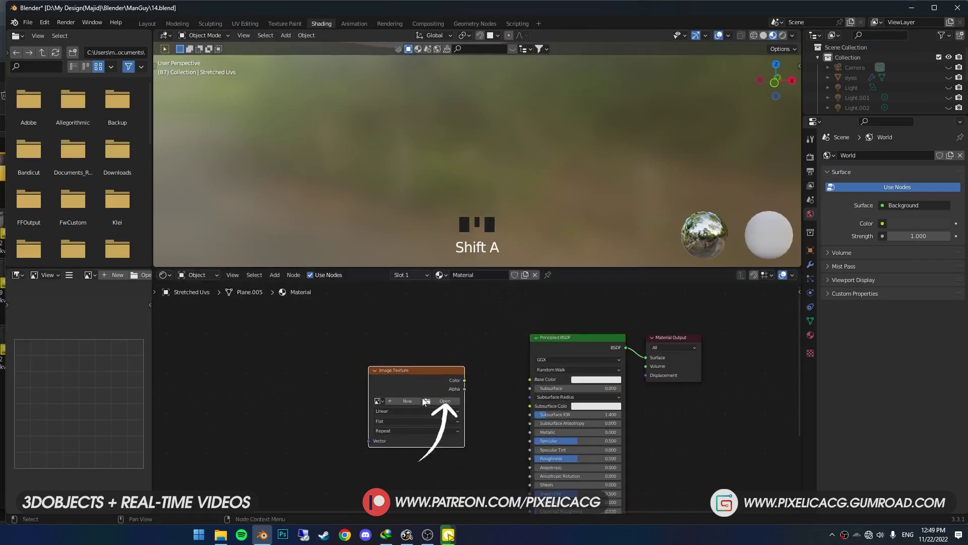
# Load Colour_16k.tga into the Image Texture node and connect its Color output to the Base Color
pyautogui.click(444, 401)
pyautogui.doubleClick(457, 204)
pyautogui.doubleClick(374, 226)
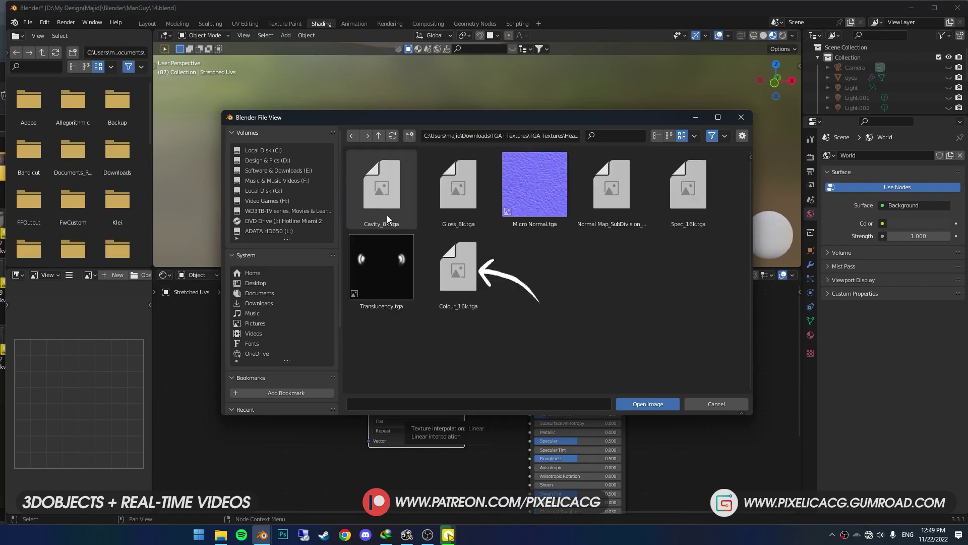
pyautogui.doubleClick(467, 277)
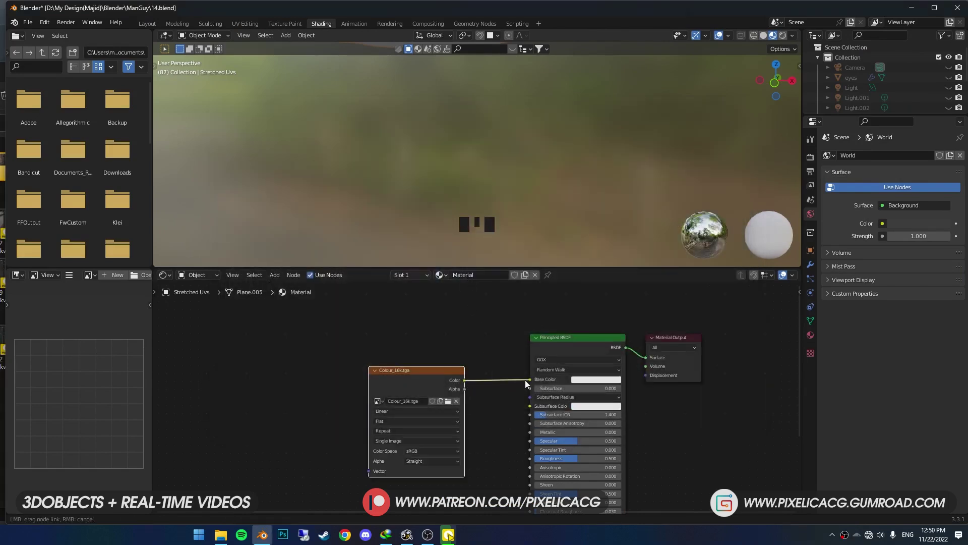
pyautogui.moveTo(525, 379); pyautogui.dragTo(522, 380)
pyautogui.press('KP_Decimal')
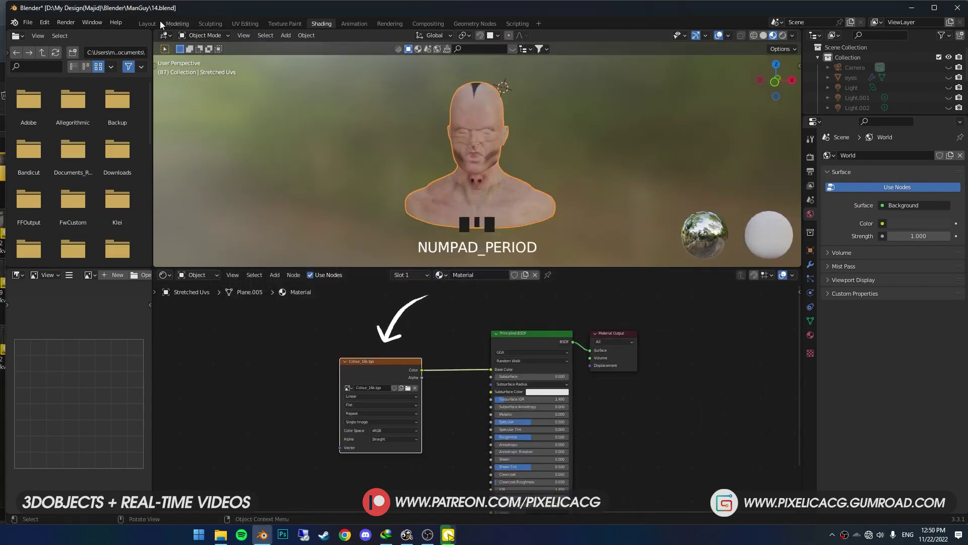
# Switch to the Layout workspace and display Colour_16k.tga in the image editor, fitted to the view
pyautogui.click(156, 22)
pyautogui.moveTo(466, 301); pyautogui.dragTo(496, 320, button='middle')
pyautogui.click(100, 36)
pyautogui.write('col')
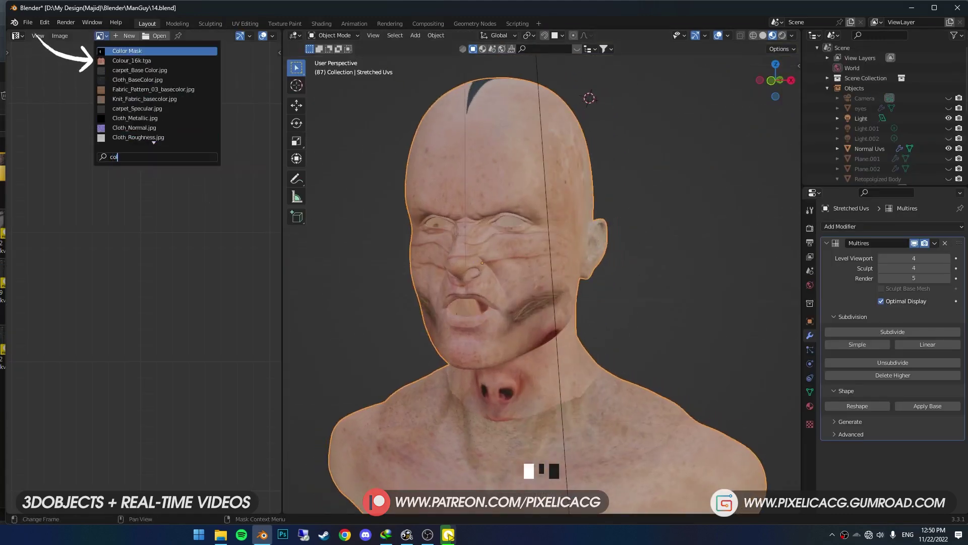
pyautogui.click(131, 60)
pyautogui.press('Home')
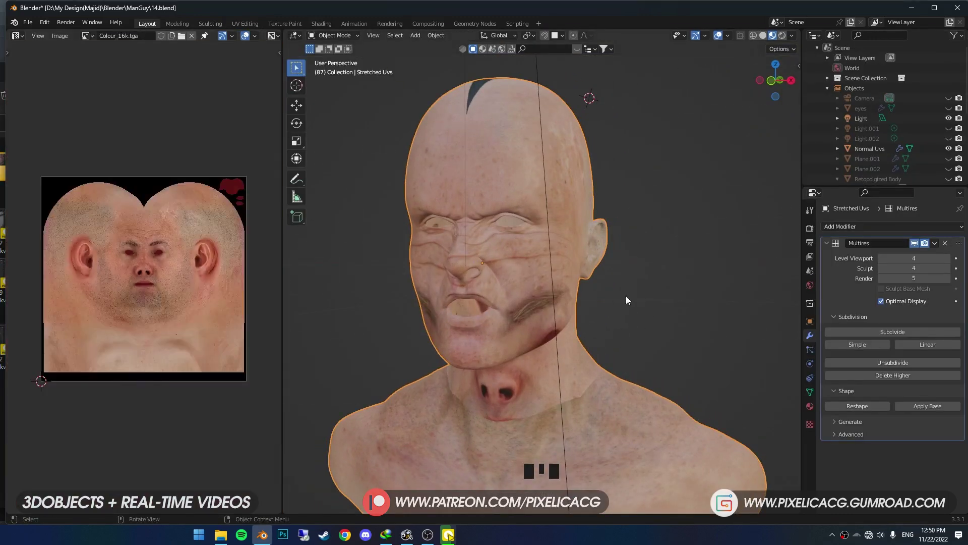
# Isolate the Stretched Uvs head in Edit Mode with the viewport overlays turned off
pyautogui.press('Tab')
pyautogui.press('Tab')
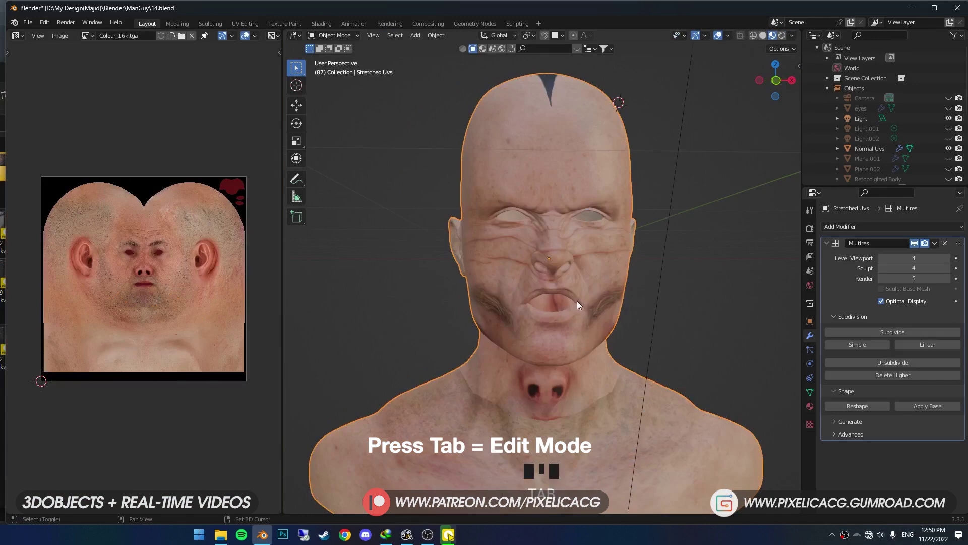
pyautogui.hotkey('shift', 'h')
pyautogui.press('Tab')
pyautogui.scroll(1, 277, 283)
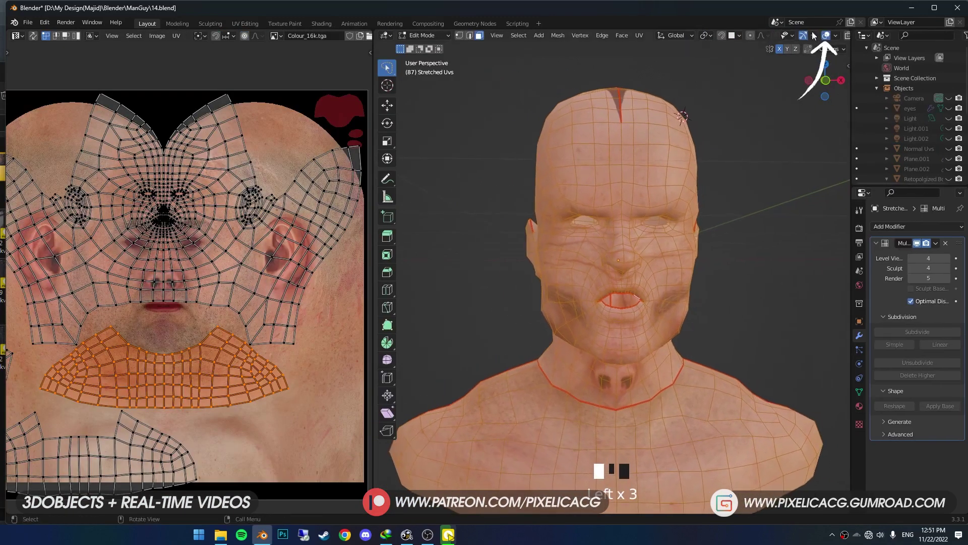
pyautogui.click(825, 36)
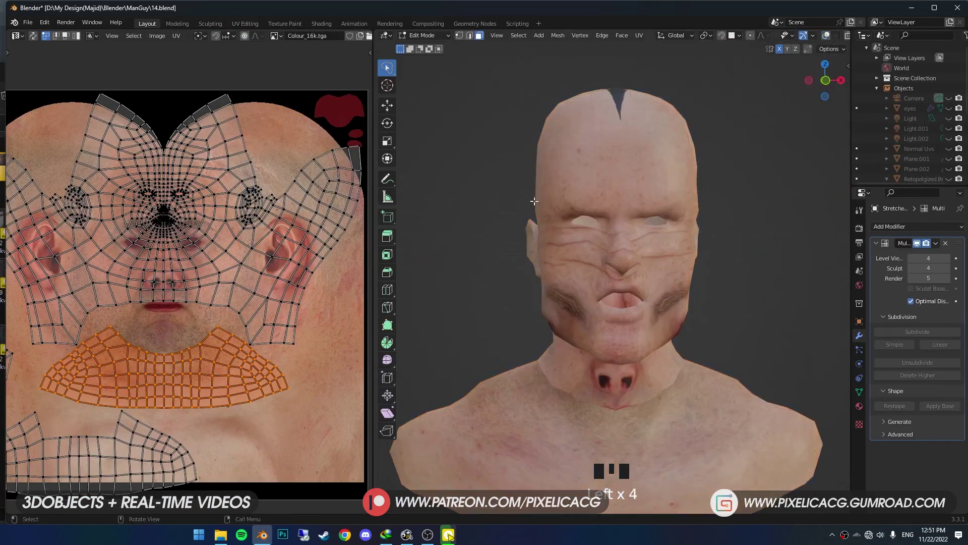
pyautogui.scroll(2, 534, 202)
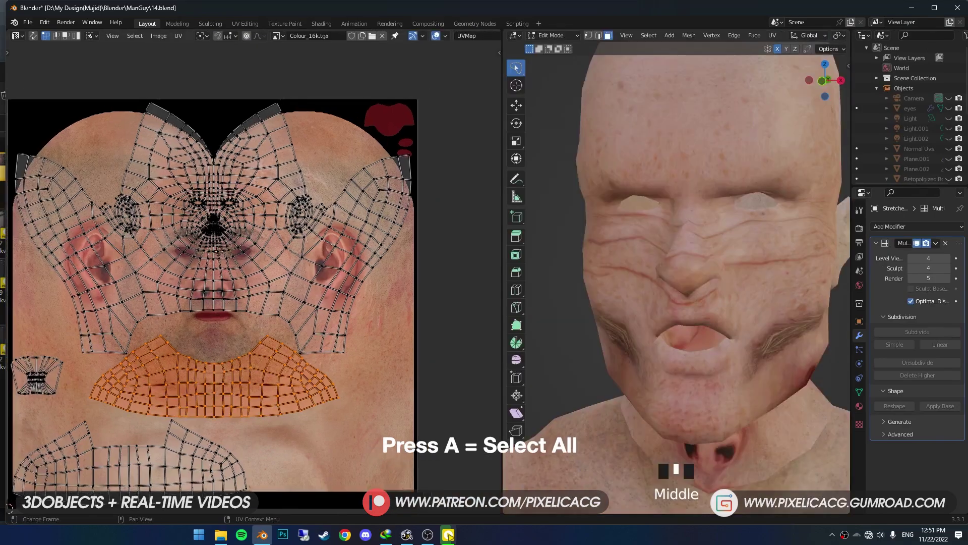
# Select all UVs, and scale and move them until the eyes, nose and mouth line up with the face texture
pyautogui.press('a')
pyautogui.press('g')
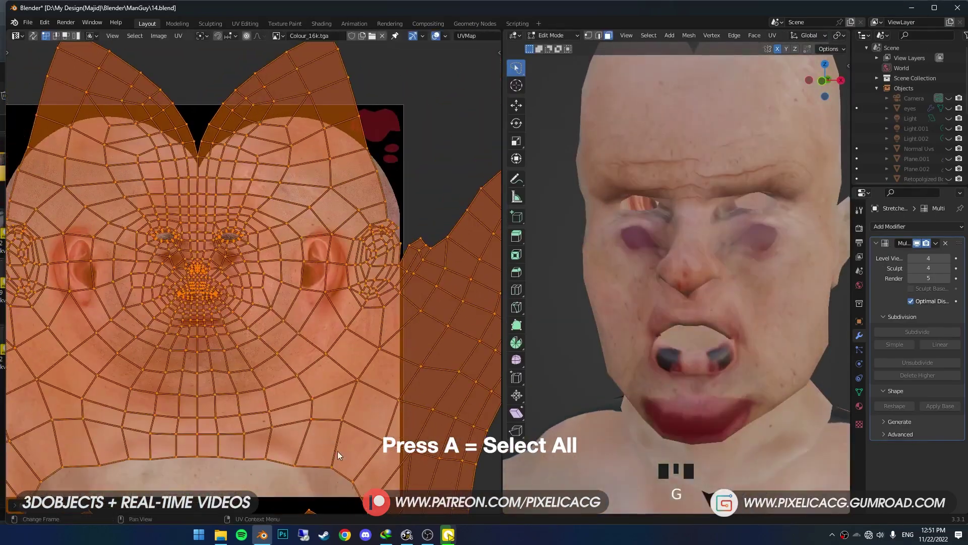
pyautogui.press('g')
pyautogui.click(320, 343)
pyautogui.press('s')
pyautogui.click(318, 341)
pyautogui.press('g')
pyautogui.click(319, 342)
pyautogui.press('g')
pyautogui.press('g')
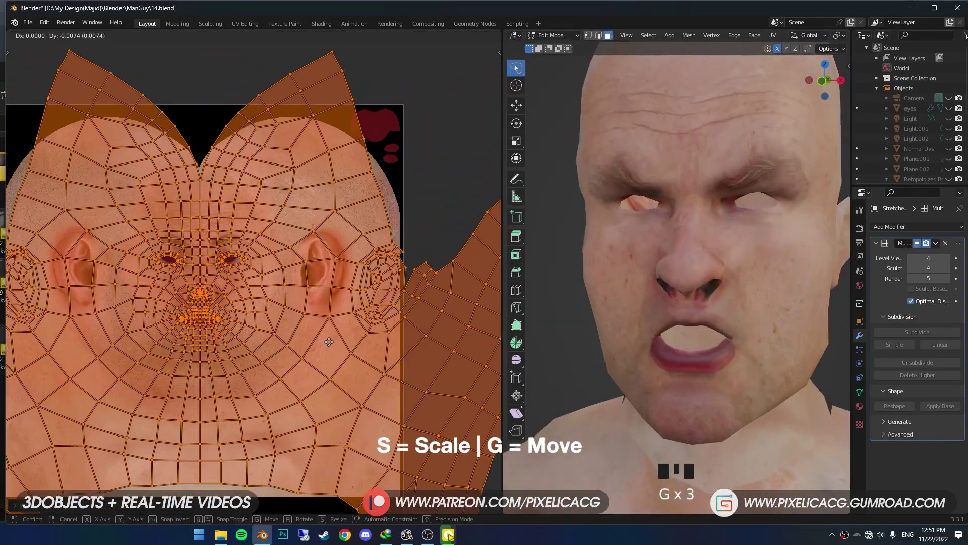
pyautogui.click(239, 317)
# Select the nose UVs and scale them up slightly with smooth proportional editing at a size of 0.06
pyautogui.scroll(4, 238, 318)
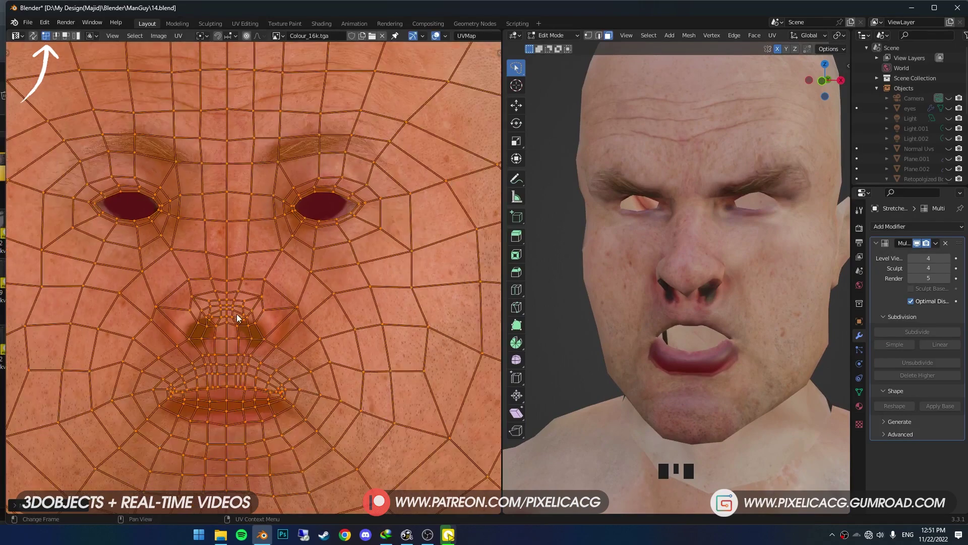
pyautogui.moveTo(271, 333); pyautogui.dragTo(263, 322)
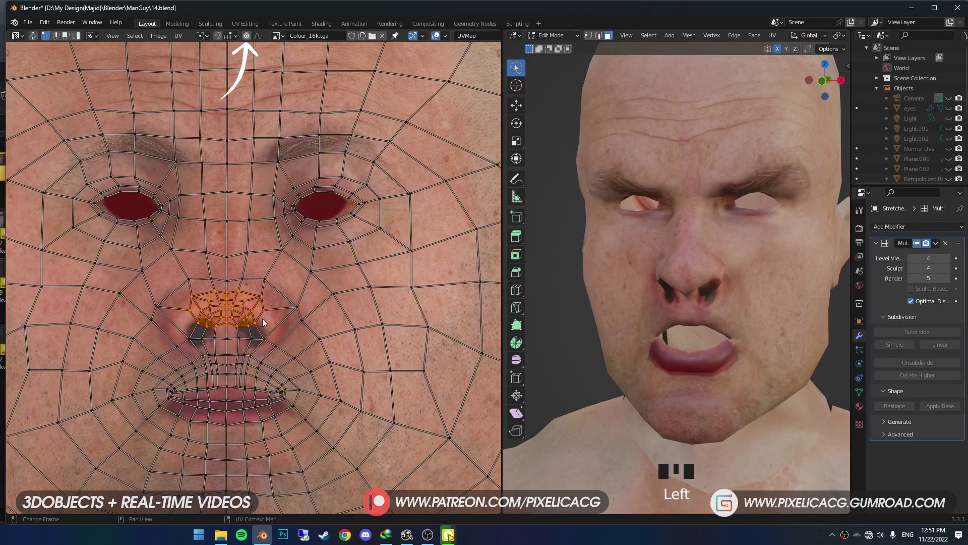
pyautogui.press('s')
pyautogui.scroll(15, 267, 334)
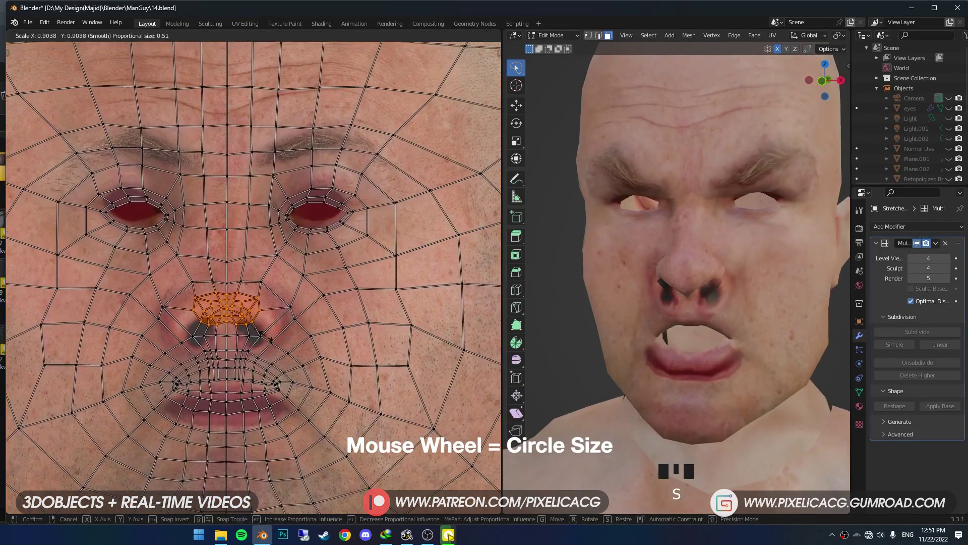
pyautogui.scroll(-2, 271, 344)
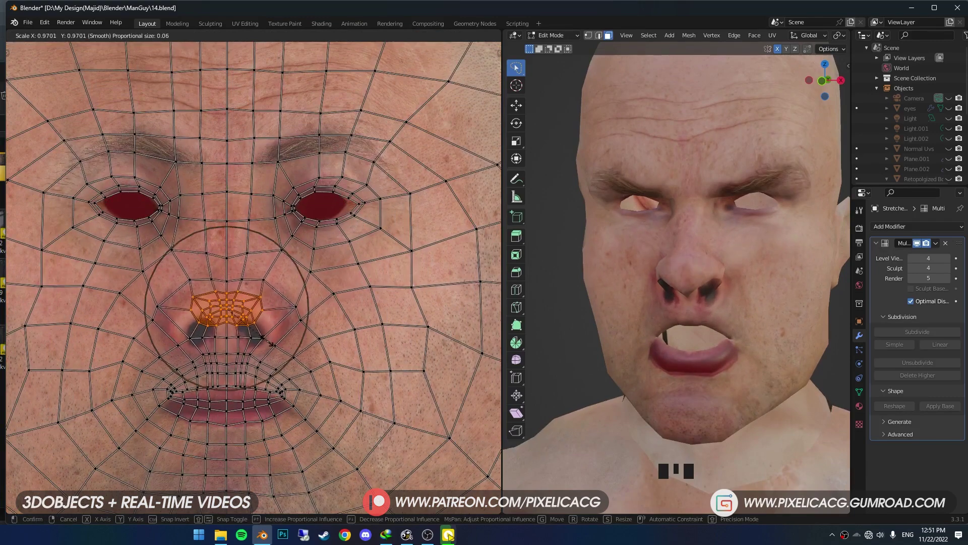
pyautogui.click(271, 348)
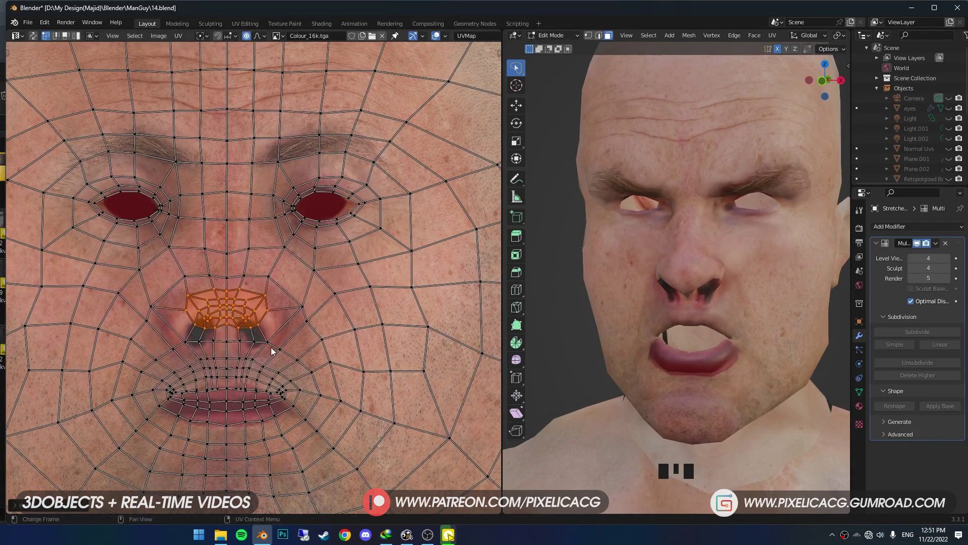
# Move the nose UVs down onto the texture's nostrils and fit individual nostril points with smooth proportional editing at a smaller radius
pyautogui.press('g')
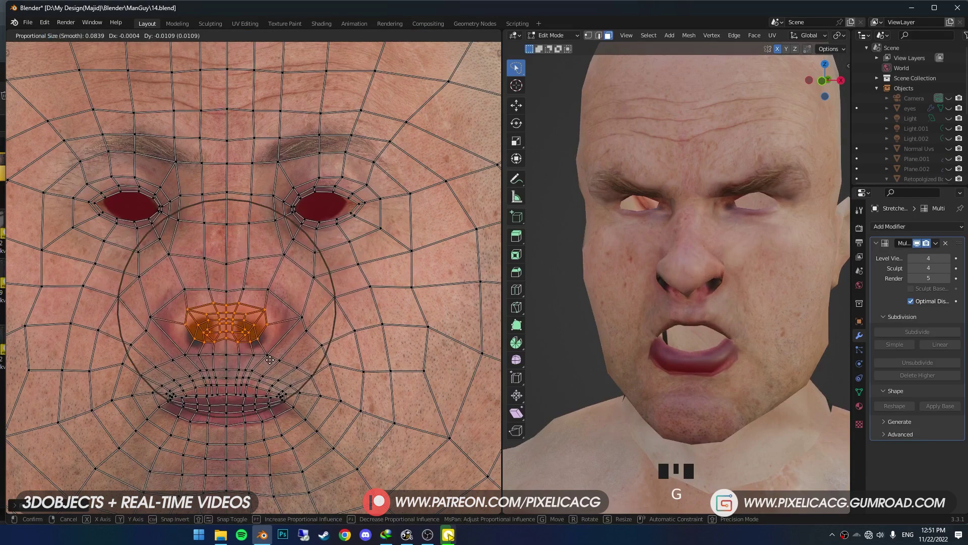
pyautogui.click(270, 352)
pyautogui.scroll(3, 242, 345)
pyautogui.click(280, 325)
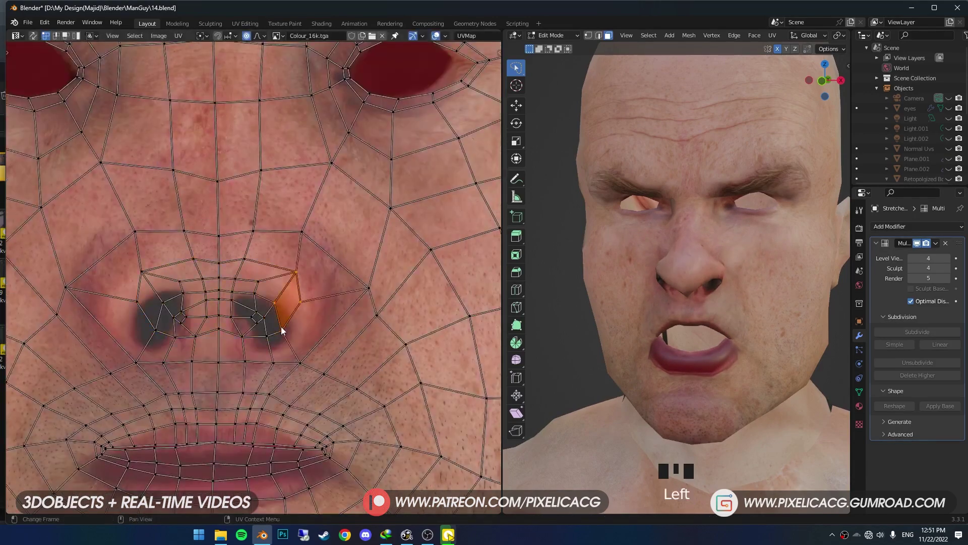
pyautogui.press('g')
pyautogui.click(262, 271)
pyautogui.press('g')
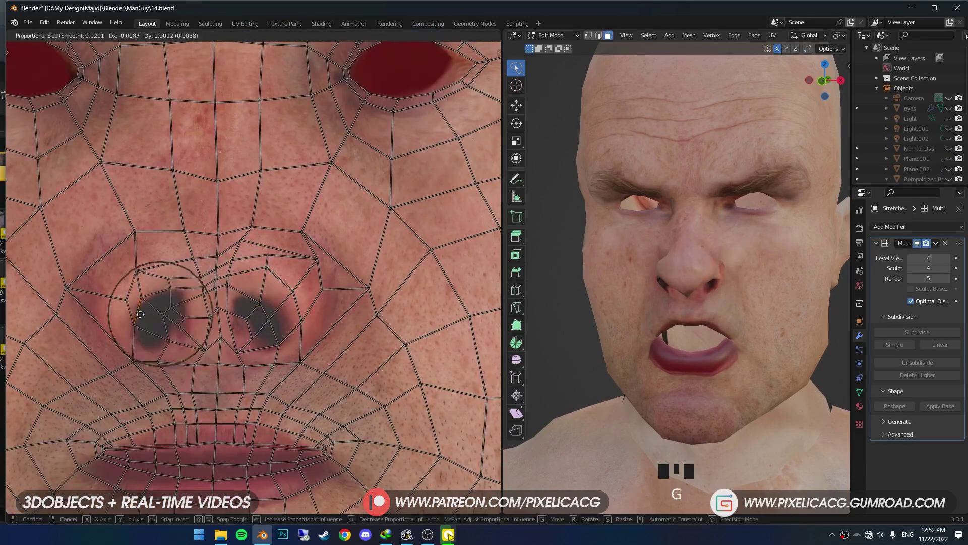
pyautogui.click(154, 298)
pyautogui.press('g')
pyautogui.click(151, 255)
# Move the UV points above the mouth corner and beside the nose with smooth proportional editing
pyautogui.moveTo(655, 272); pyautogui.dragTo(706, 272, button='middle')
pyautogui.keyDown('shift'); pyautogui.moveTo(706, 272); pyautogui.dragTo(698, 260, button='middle'); pyautogui.keyUp('shift')
pyautogui.scroll(4, 675, 272)
pyautogui.press('g')
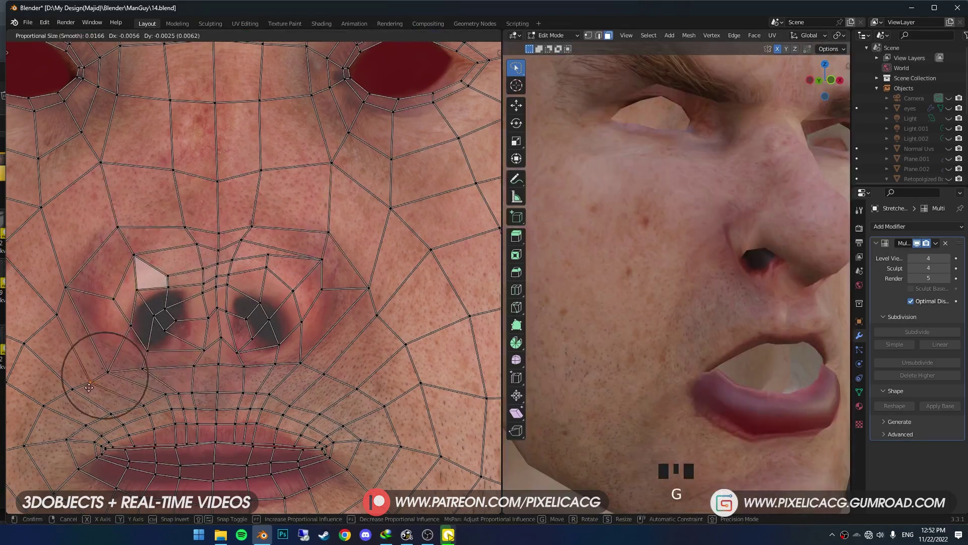
pyautogui.click(87, 386)
pyautogui.scroll(-3, 151, 283)
pyautogui.click(246, 277)
pyautogui.press('g')
pyautogui.click(251, 264)
# Shift the UVs at the inner eyebrow, beside the nose and on the upper cheek to fit the facial texture
pyautogui.click(249, 211)
pyautogui.click(242, 154)
pyautogui.press('g')
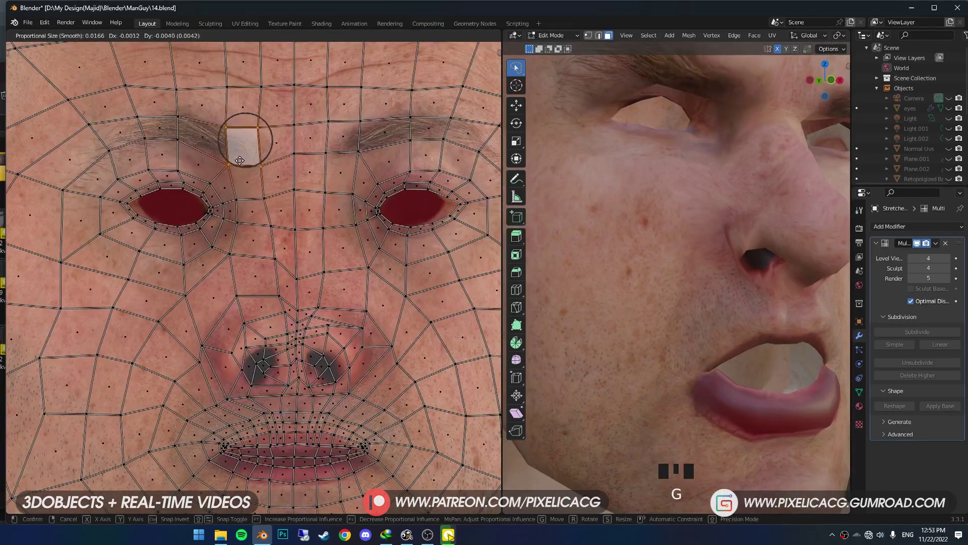
pyautogui.click(239, 160)
pyautogui.click(270, 313)
pyautogui.press('g')
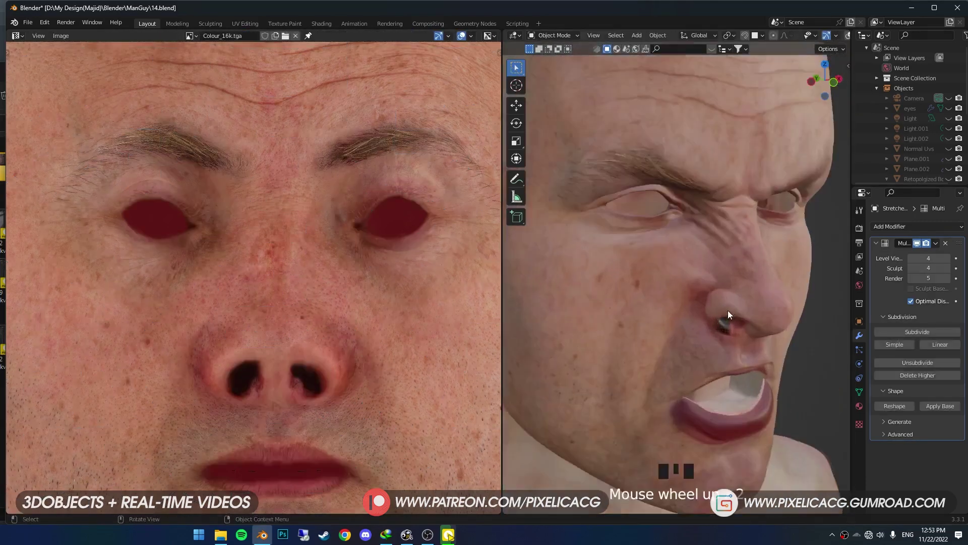
pyautogui.keyDown('shift'); pyautogui.moveTo(728, 310); pyautogui.dragTo(625, 267, button='middle'); pyautogui.keyUp('shift')
pyautogui.press('g')
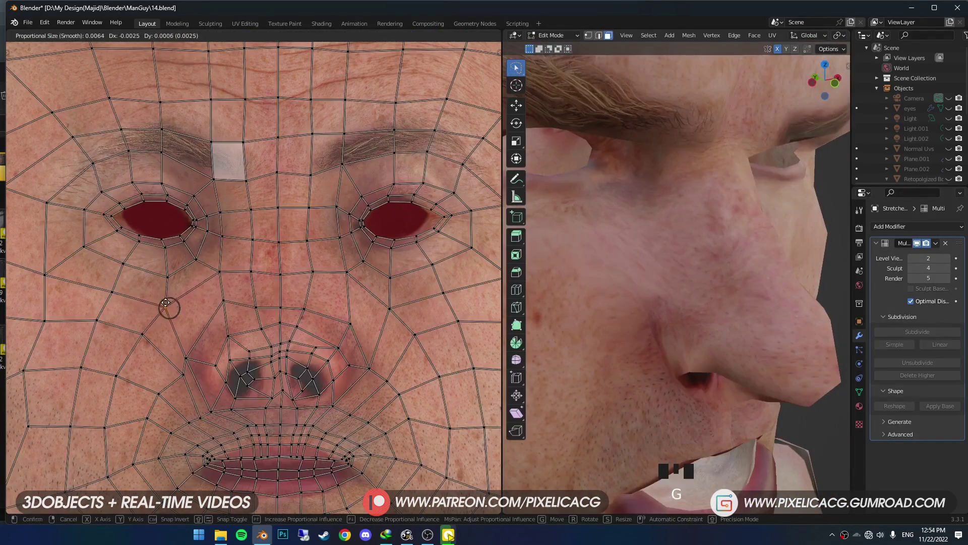
pyautogui.click(164, 302)
# Turn on the angle-based UV stretch display and undo the last UV move
pyautogui.click(445, 37)
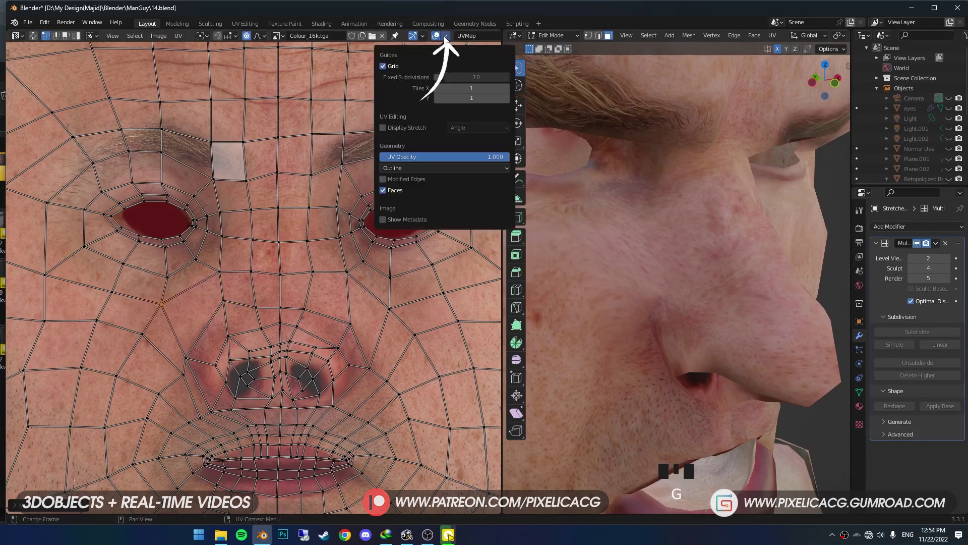
pyautogui.click(383, 128)
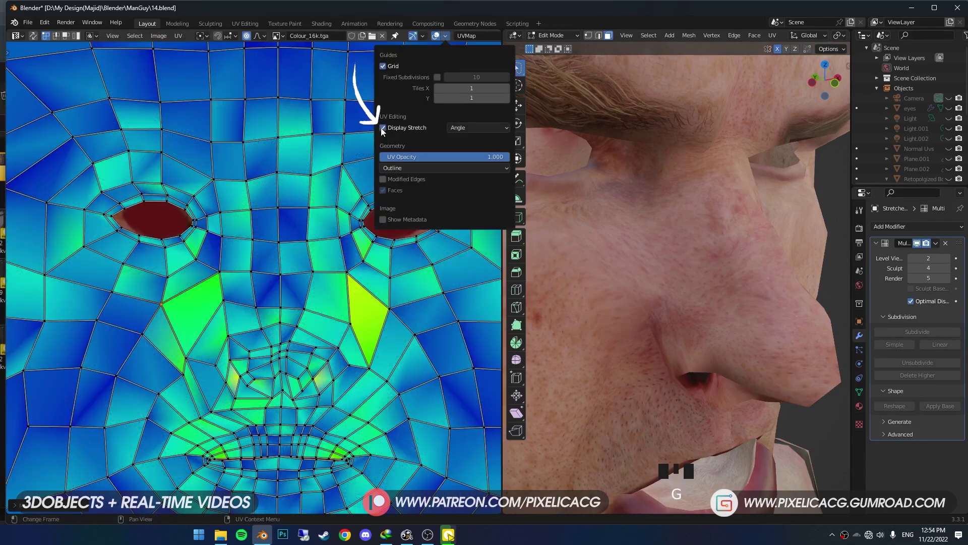
pyautogui.hotkey('ctrl', 'z')
# Move the stretched UV points beside the nose and beneath the eye with smooth proportional editing
pyautogui.press('g')
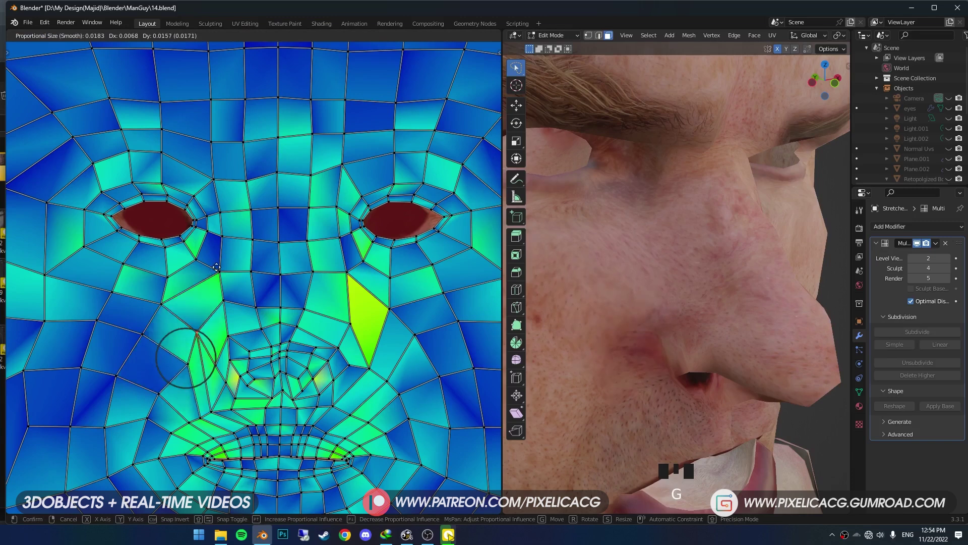
pyautogui.scroll(5, 201, 280)
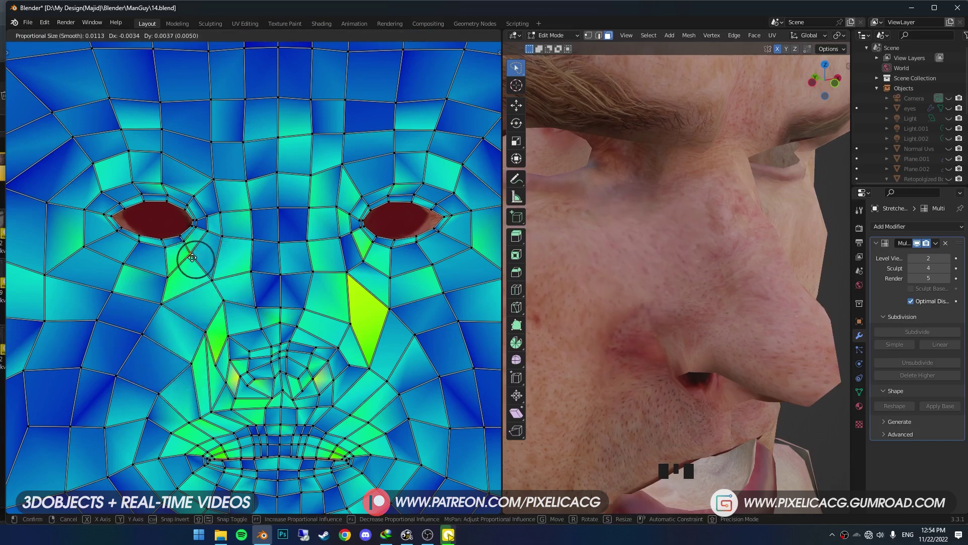
pyautogui.click(194, 257)
pyautogui.click(167, 277)
pyautogui.press('g')
pyautogui.click(134, 261)
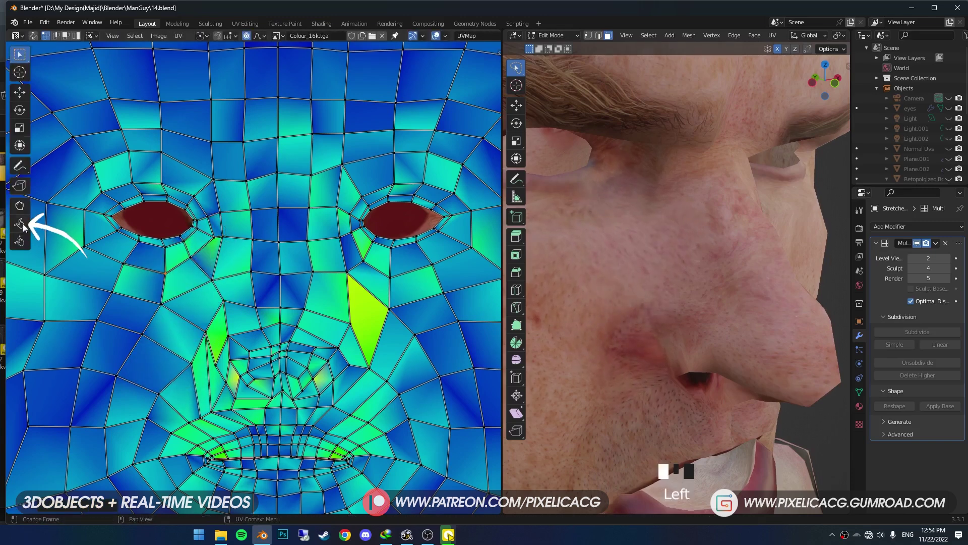
# Even out the stretched UVs around the nose, inner eyes and mouth with the Relax brush
pyautogui.hotkey('ctrl', 'z')
pyautogui.moveTo(381, 281); pyautogui.dragTo(298, 337)
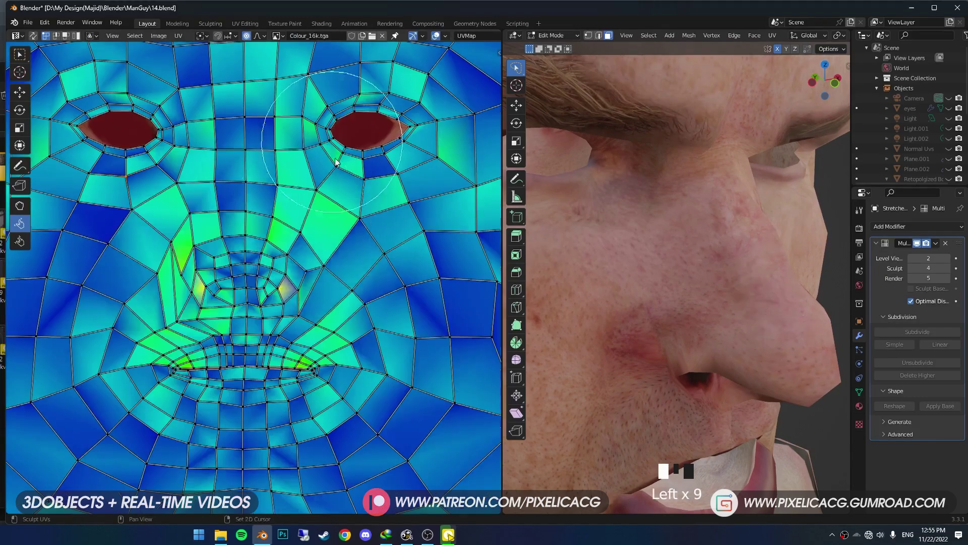
pyautogui.moveTo(176, 255); pyautogui.dragTo(155, 293)
pyautogui.hotkey('ctrl', 'z')
pyautogui.click(315, 367)
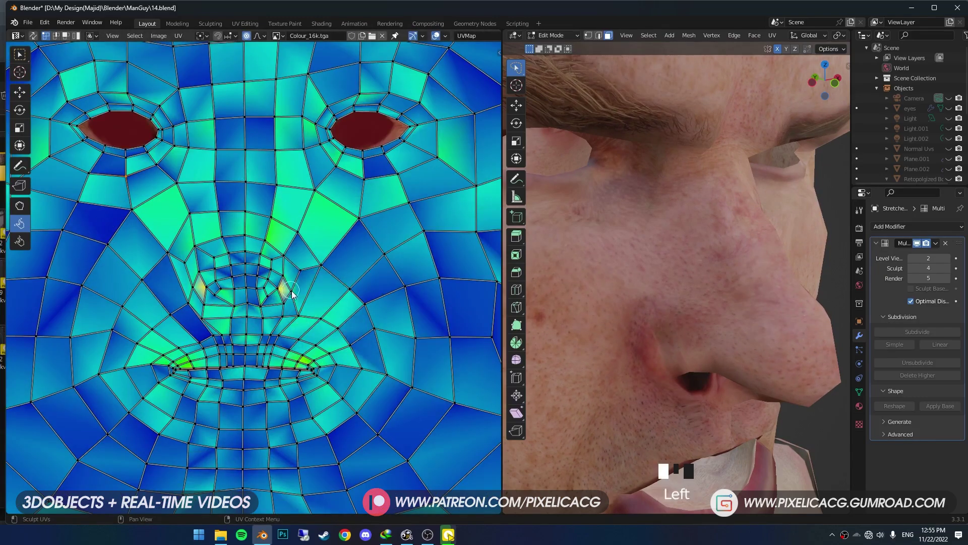
pyautogui.scroll(-2, 168, 368)
pyautogui.press('f')
pyautogui.click(346, 378)
# Relax the UVs around both ears and the adjoining sides of the head, resizing the brush as needed
pyautogui.scroll(-3, 346, 378)
pyautogui.moveTo(437, 372); pyautogui.dragTo(323, 385, button='middle')
pyautogui.scroll(3, 323, 385)
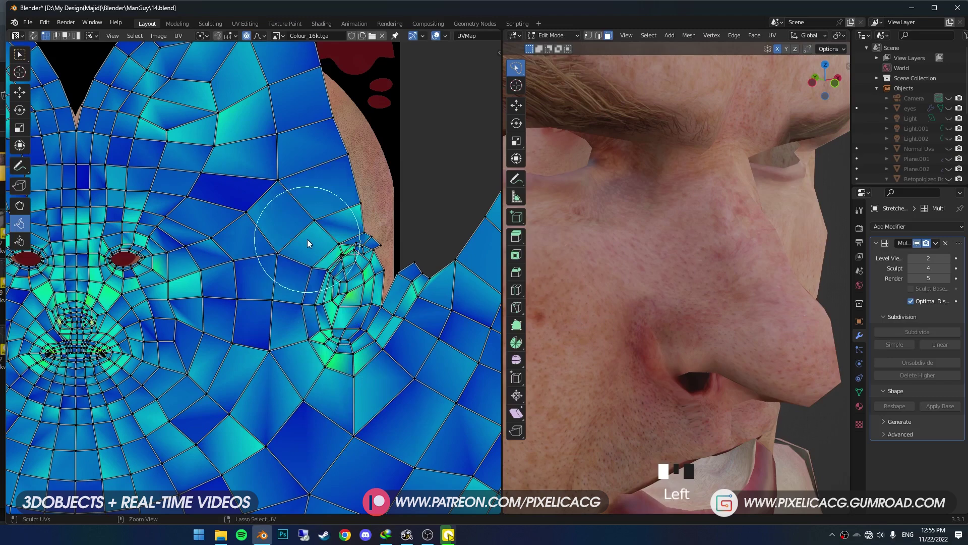
pyautogui.press('f')
pyautogui.click(309, 237)
pyautogui.scroll(-4, 273, 256)
pyautogui.scroll(4, 210, 223)
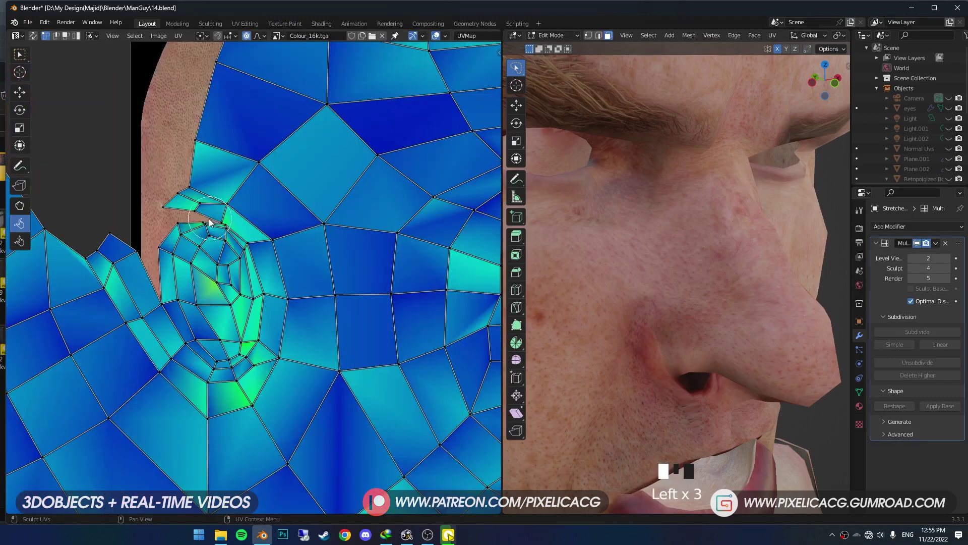
pyautogui.moveTo(238, 211); pyautogui.dragTo(296, 375)
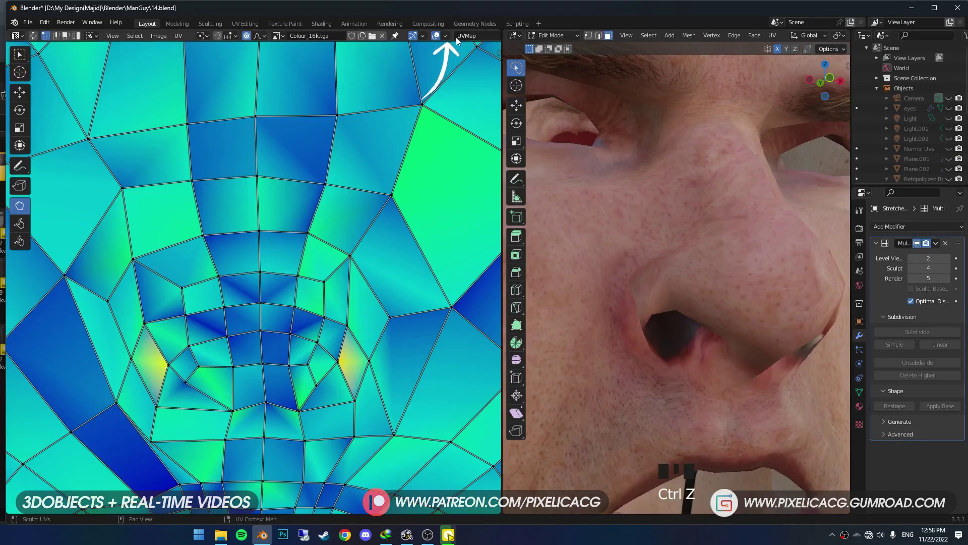
# Turn off the UV stretch display and reshape the UVs around both eyes with the Grab brush
pyautogui.click(446, 36)
pyautogui.click(386, 157)
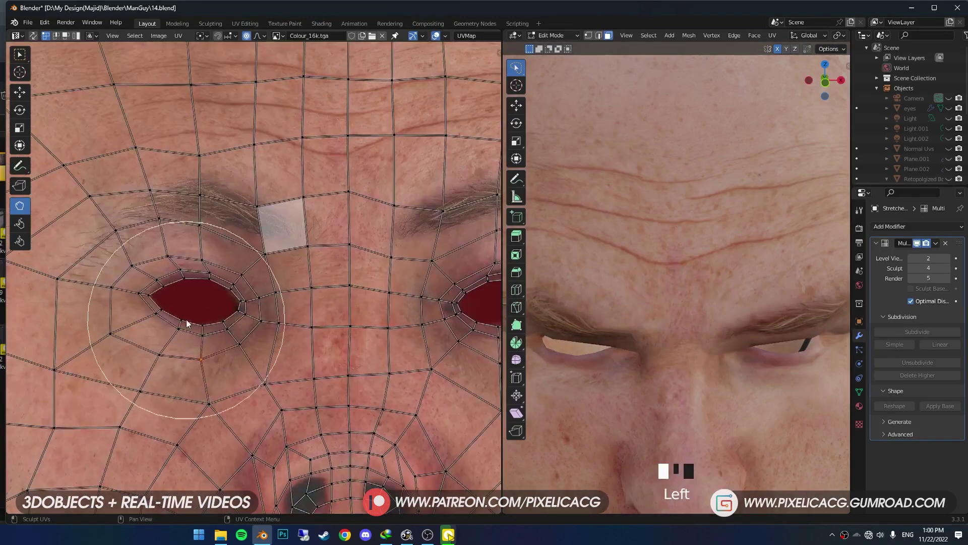
pyautogui.scroll(4, 187, 324)
pyautogui.moveTo(187, 324)
pyautogui.mouseDown()
pyautogui.moveTo(131, 278)
pyautogui.moveTo(145, 325)
pyautogui.mouseUp()
pyautogui.moveTo(484, 337); pyautogui.dragTo(6, 346, button='middle')
pyautogui.moveTo(345, 303)
pyautogui.mouseDown()
pyautogui.moveTo(313, 229)
pyautogui.moveTo(250, 269)
pyautogui.mouseUp()
pyautogui.moveTo(249, 268)
pyautogui.mouseDown()
pyautogui.moveTo(331, 314)
pyautogui.moveTo(202, 339)
pyautogui.mouseUp()
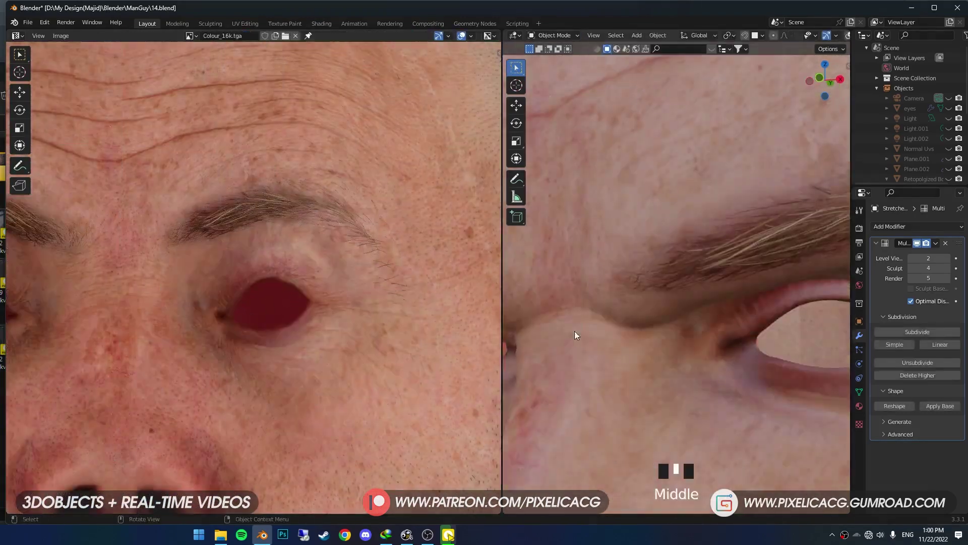
# Undo the last brush stroke and fit the UVs around the head's left eye to the painted eyelids with the Grab brush
pyautogui.keyDown('shift'); pyautogui.moveTo(574, 330); pyautogui.dragTo(605, 303, button='middle'); pyautogui.keyUp('shift')
pyautogui.hotkey('ctrl', 'z')
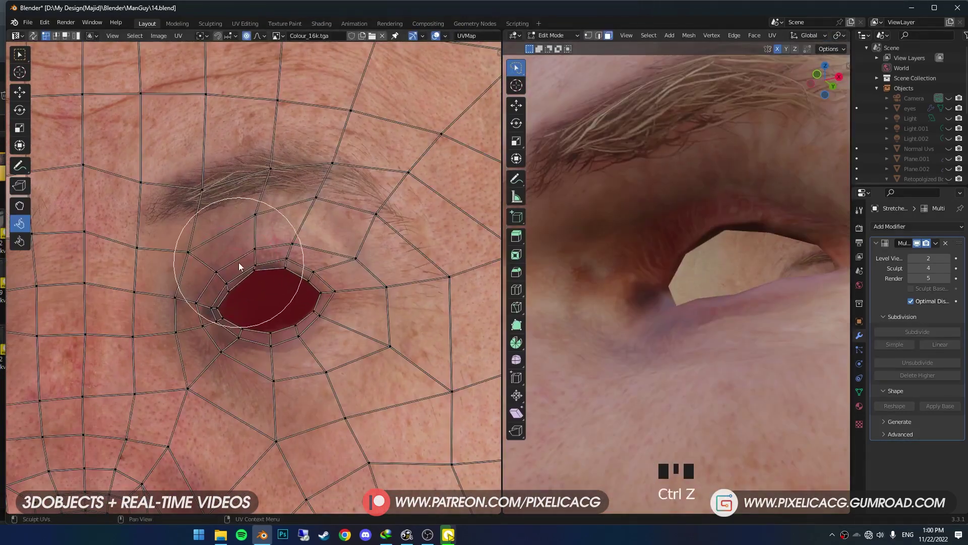
pyautogui.scroll(2, 208, 271)
pyautogui.moveTo(123, 212); pyautogui.dragTo(132, 217)
pyautogui.moveTo(257, 176); pyautogui.dragTo(249, 183)
pyautogui.moveTo(317, 209); pyautogui.dragTo(319, 213)
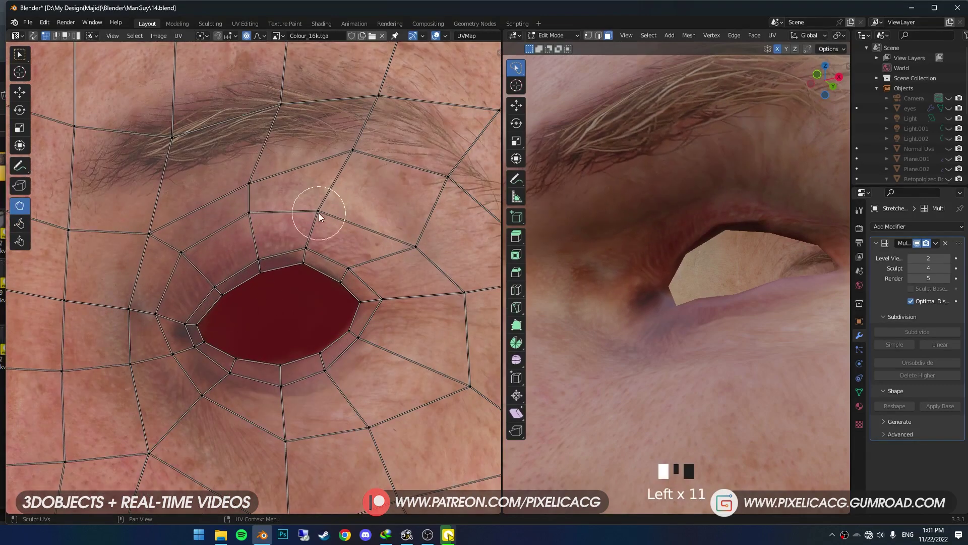
pyautogui.moveTo(176, 247); pyautogui.dragTo(167, 241)
# Resize the Grab brush and refine the UVs around the eyelids and eye socket, checking against the 3D head
pyautogui.moveTo(140, 300); pyautogui.dragTo(711, 320, button='middle')
pyautogui.moveTo(605, 287); pyautogui.dragTo(636, 285, button='middle')
pyautogui.keyDown('shift'); pyautogui.moveTo(555, 283); pyautogui.dragTo(652, 281, button='middle'); pyautogui.keyUp('shift')
pyautogui.scroll(1, 652, 281)
pyautogui.press('f')
pyautogui.moveTo(273, 257); pyautogui.dragTo(281, 264)
pyautogui.moveTo(260, 180); pyautogui.dragTo(279, 193)
pyautogui.moveTo(390, 239); pyautogui.dragTo(387, 242)
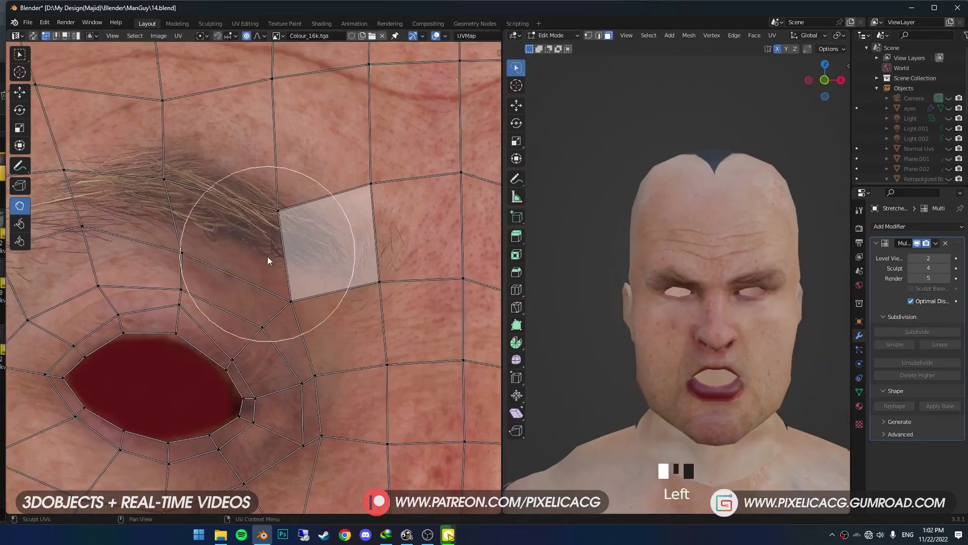
# Adjust the UVs around both eyebrows with the Grab brush to align them with the eyebrows in the texture
pyautogui.moveTo(268, 259); pyautogui.dragTo(258, 319)
pyautogui.moveTo(184, 265); pyautogui.dragTo(179, 252)
pyautogui.moveTo(412, 246); pyautogui.dragTo(285, 270, button='middle')
pyautogui.scroll(-1, 285, 271)
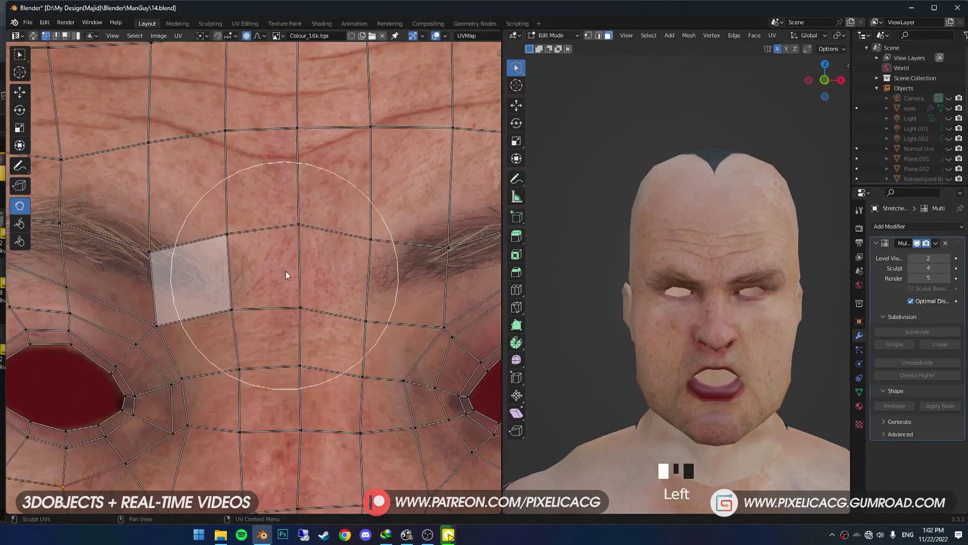
pyautogui.moveTo(31, 223); pyautogui.dragTo(156, 282, button='middle')
pyautogui.moveTo(156, 282); pyautogui.dragTo(157, 294)
pyautogui.scroll(4, 629, 340)
pyautogui.scroll(-3, 343, 268)
pyautogui.press('f')
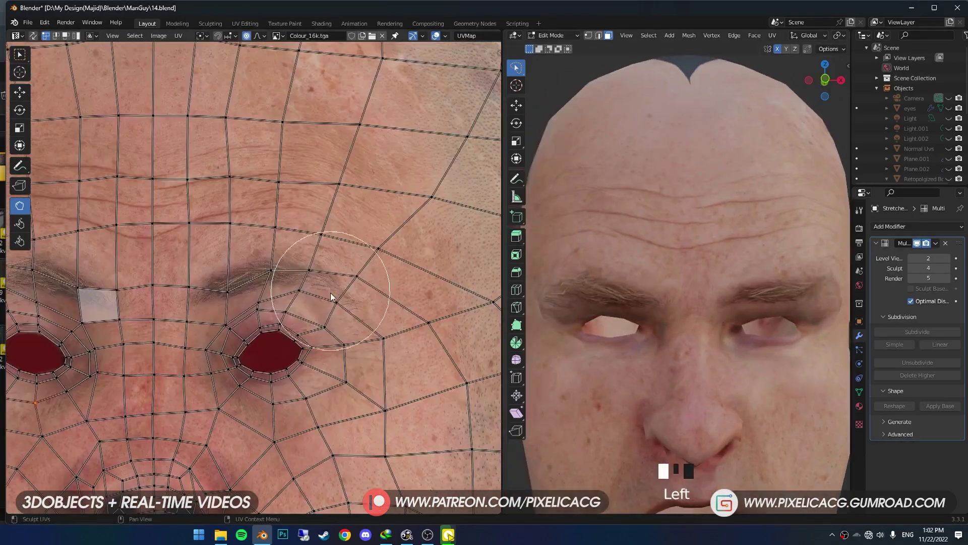
pyautogui.scroll(5, 696, 305)
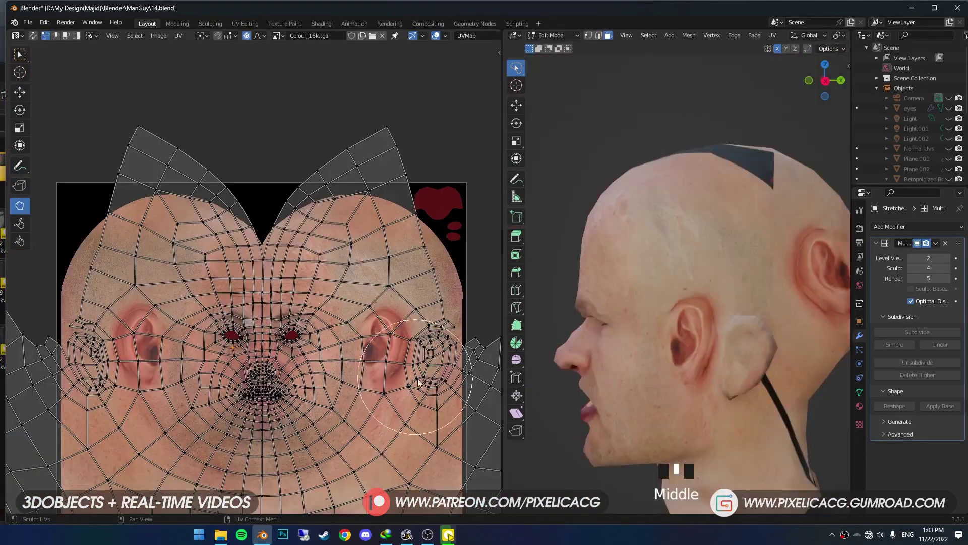
# Enlarge the Grab brush and move both ears' UVs inward onto the ears in the texture
pyautogui.click(468, 395)
pyautogui.moveTo(414, 375); pyautogui.dragTo(334, 354, button='middle')
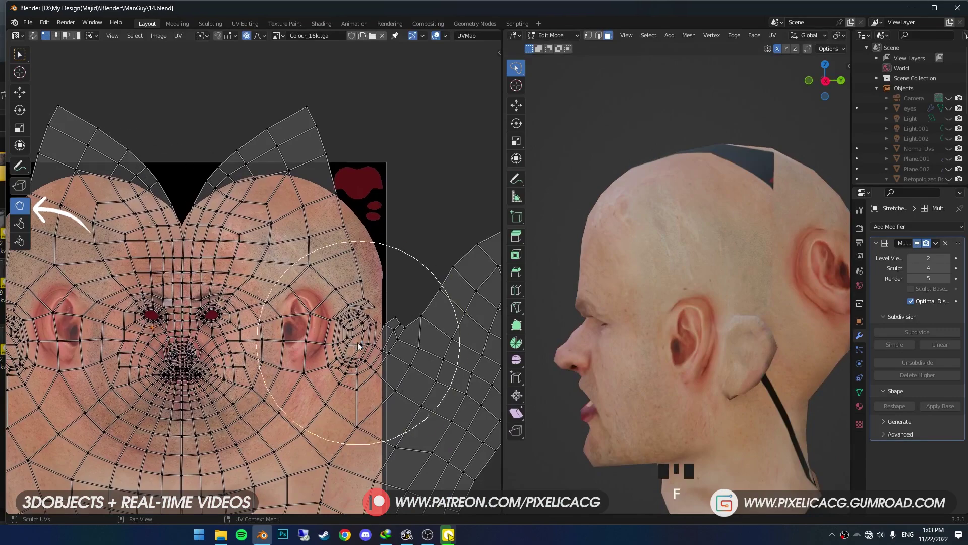
pyautogui.moveTo(357, 346)
pyautogui.mouseDown()
pyautogui.moveTo(325, 325)
pyautogui.moveTo(279, 326)
pyautogui.moveTo(268, 353)
pyautogui.mouseUp()
pyautogui.keyDown('shift'); pyautogui.moveTo(115, 369); pyautogui.dragTo(315, 375, button='middle'); pyautogui.keyUp('shift')
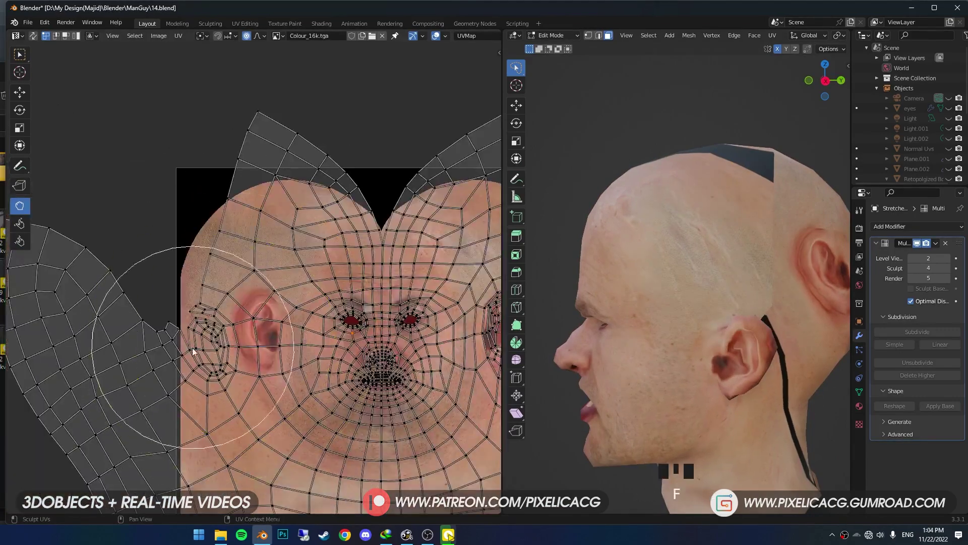
pyautogui.moveTo(193, 351); pyautogui.dragTo(262, 303)
# Shrink the Grab brush and fit the ear's UV points to the painted ear's outline and inner folds
pyautogui.press('f')
pyautogui.click(255, 346)
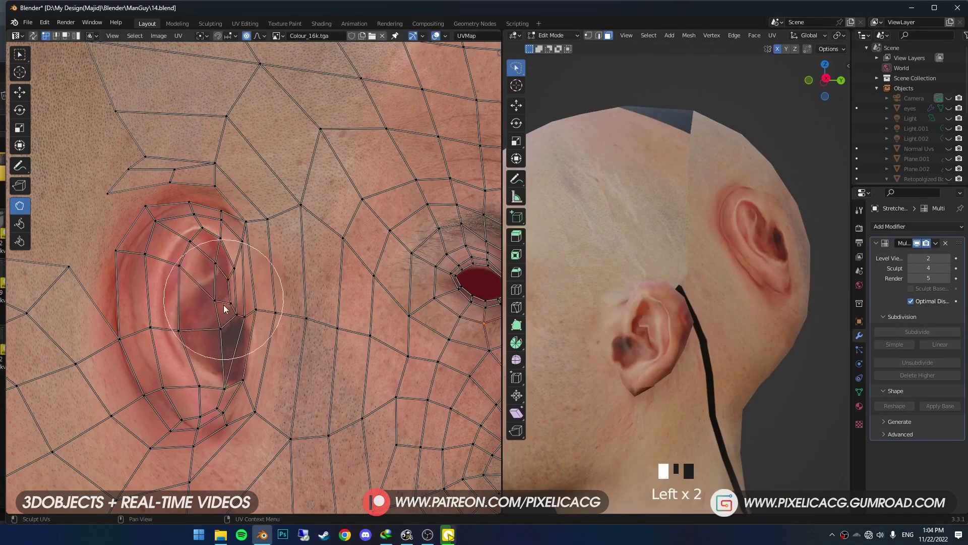
pyautogui.press('Tab')
pyautogui.press('Tab')
pyautogui.press('f')
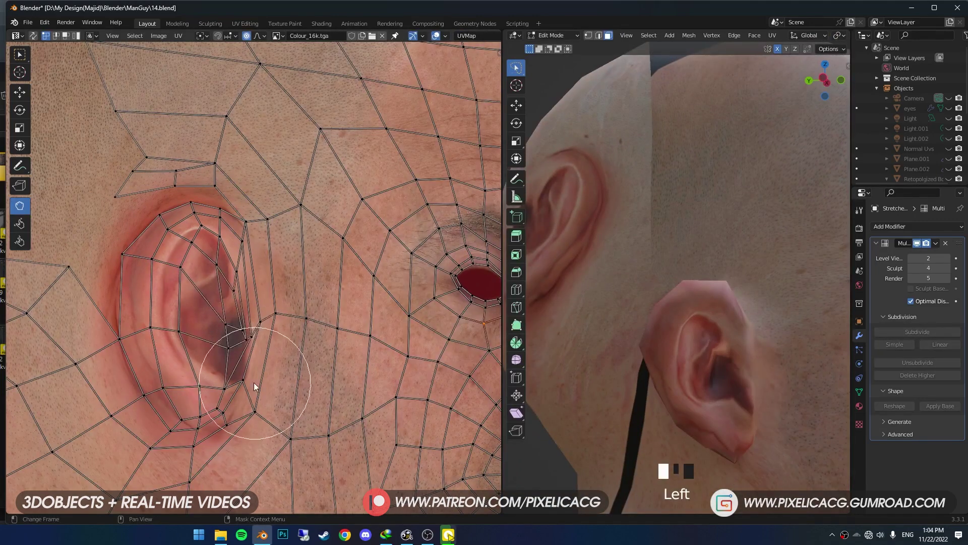
pyautogui.moveTo(253, 383); pyautogui.dragTo(285, 436)
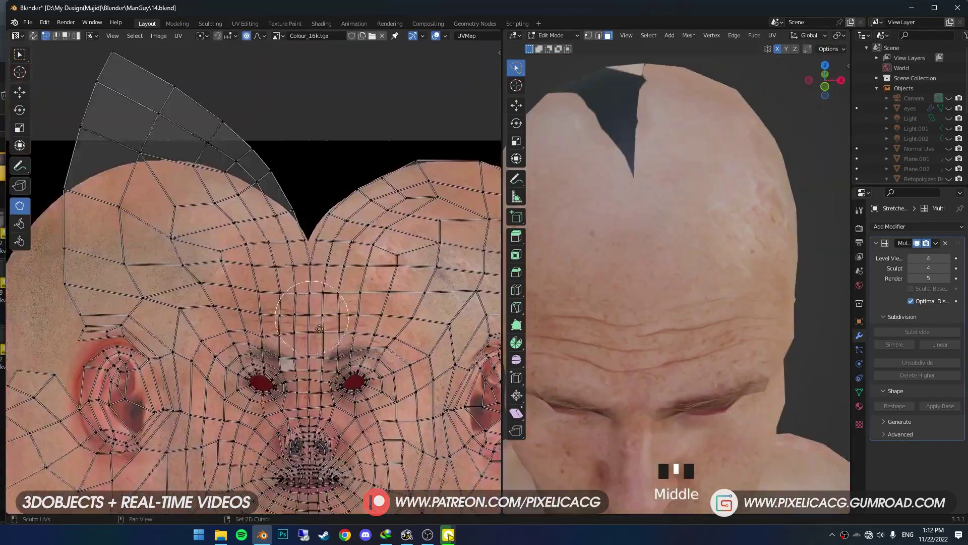
# Pull the scalp UVs that extend beyond the image down inside the skin area with the Grab brush
pyautogui.moveTo(186, 157); pyautogui.dragTo(206, 240, button='middle')
pyautogui.click(206, 240)
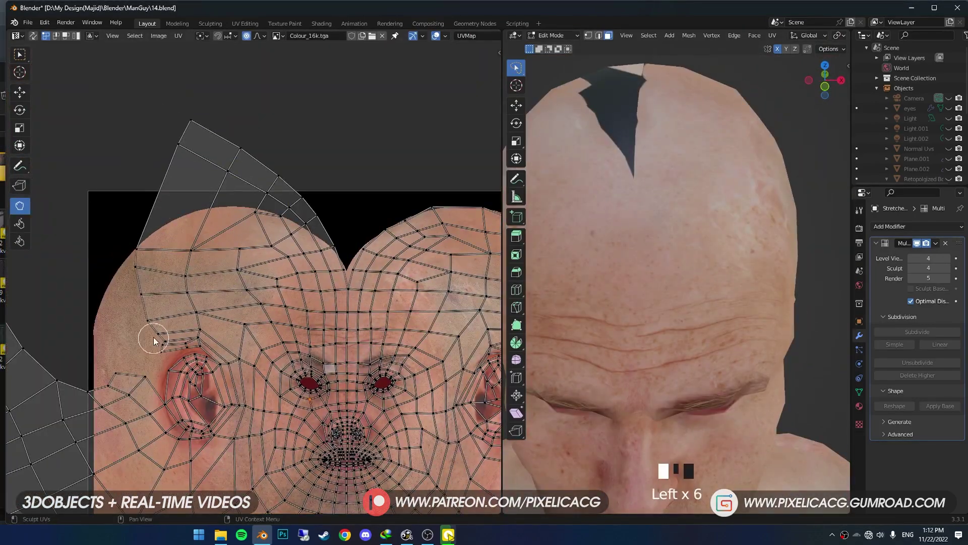
pyautogui.moveTo(184, 123); pyautogui.dragTo(307, 234)
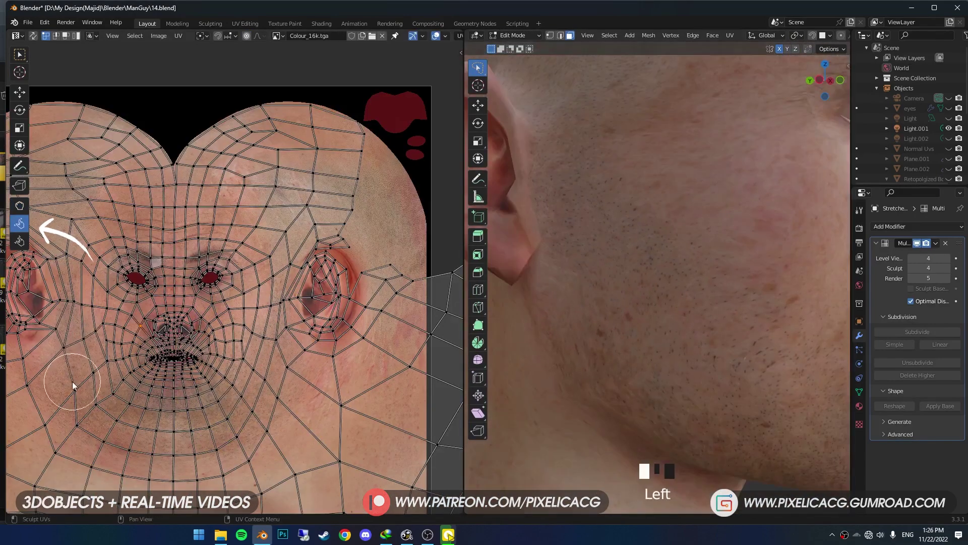
# Smooth the UVs along the jaw and under the chin with the Relax brush, and touch up points after checking the head
pyautogui.moveTo(72, 381)
pyautogui.mouseDown()
pyautogui.moveTo(48, 348)
pyautogui.moveTo(98, 318)
pyautogui.moveTo(111, 418)
pyautogui.mouseUp()
pyautogui.moveTo(706, 303); pyautogui.dragTo(605, 192, button='middle')
pyautogui.moveTo(192, 436); pyautogui.dragTo(202, 440)
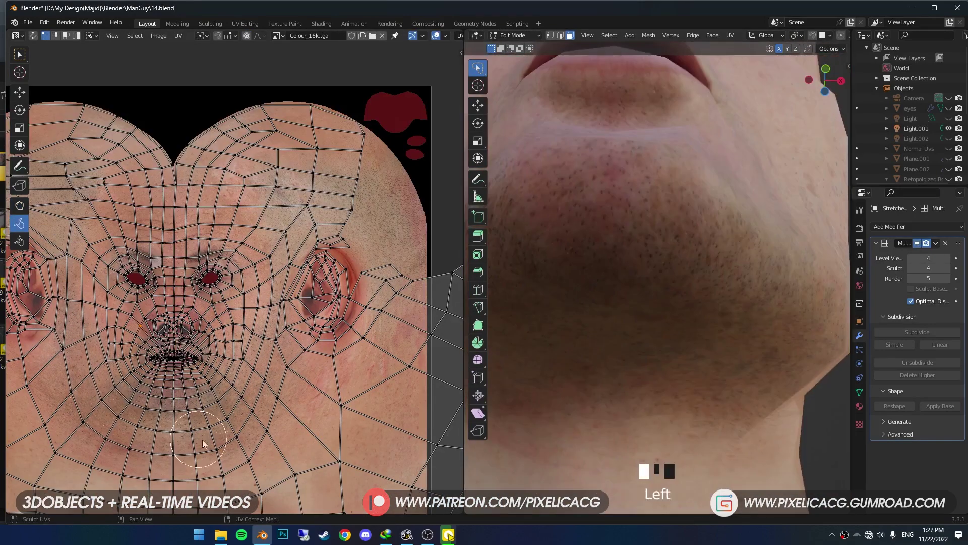
pyautogui.press('Tab')
pyautogui.moveTo(706, 282); pyautogui.dragTo(616, 392, button='middle')
pyautogui.scroll(3, 616, 392)
pyautogui.press('Tab')
pyautogui.moveTo(242, 313); pyautogui.dragTo(238, 311)
pyautogui.moveTo(238, 311); pyautogui.dragTo(323, 316, button='middle')
pyautogui.moveTo(579, 302); pyautogui.dragTo(757, 302, button='middle')
pyautogui.moveTo(156, 346); pyautogui.dragTo(152, 346)
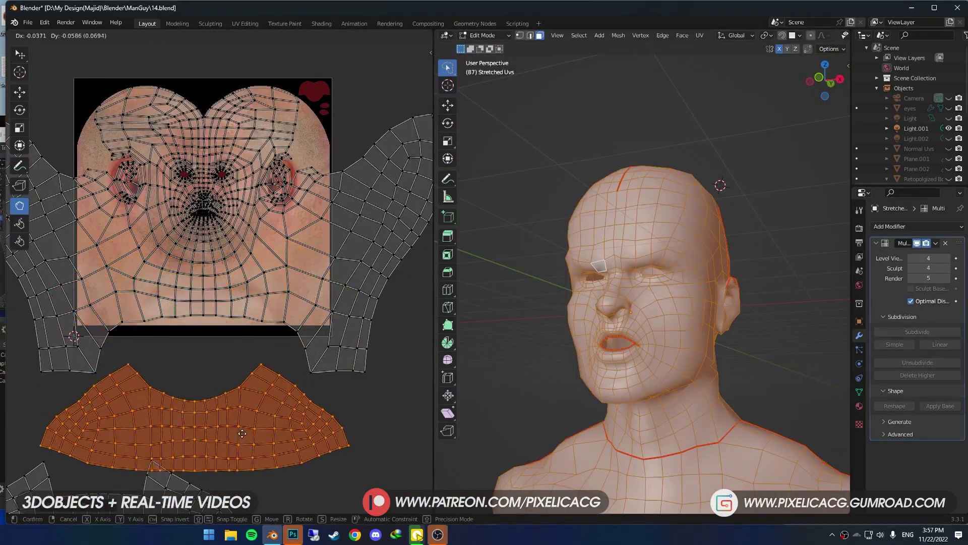
# Move the front chest UV island onto the lower skin area of the texture and scale it down to fit
pyautogui.click(337, 319)
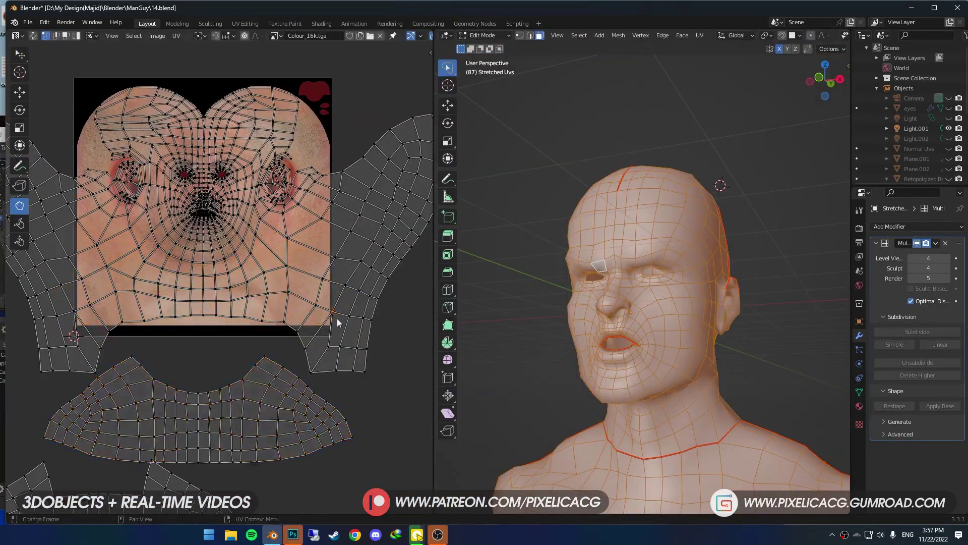
pyautogui.moveTo(337, 318); pyautogui.dragTo(277, 347, button='middle')
pyautogui.press('l')
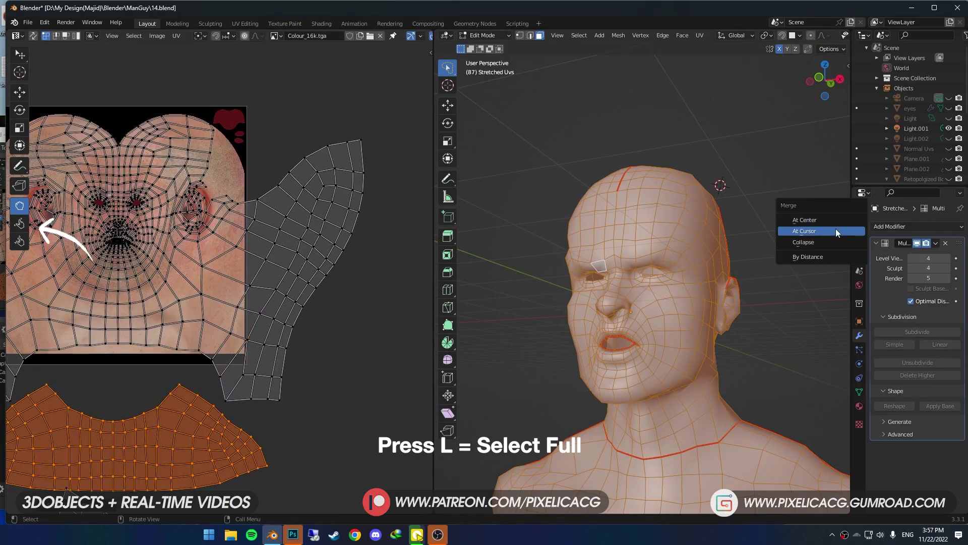
pyautogui.press('n')
pyautogui.press('s')
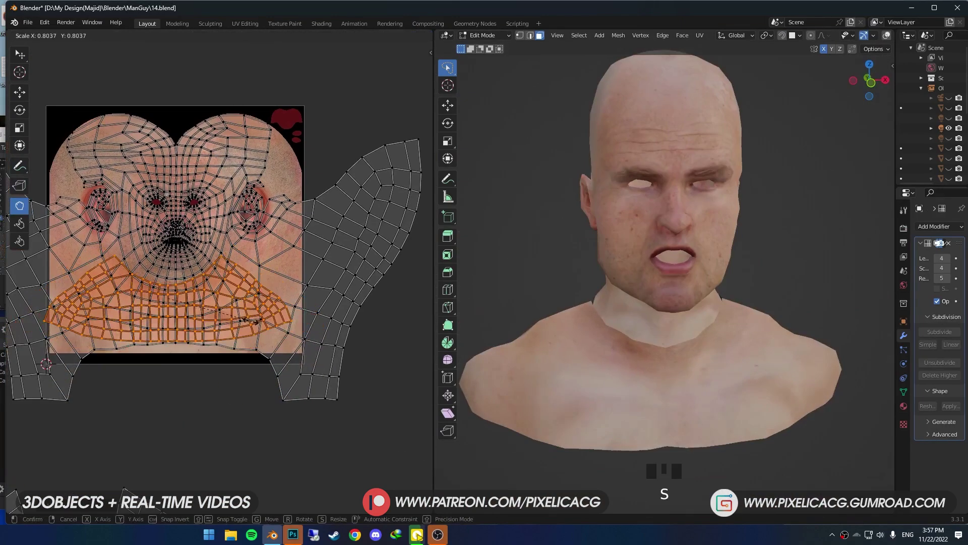
pyautogui.press('g')
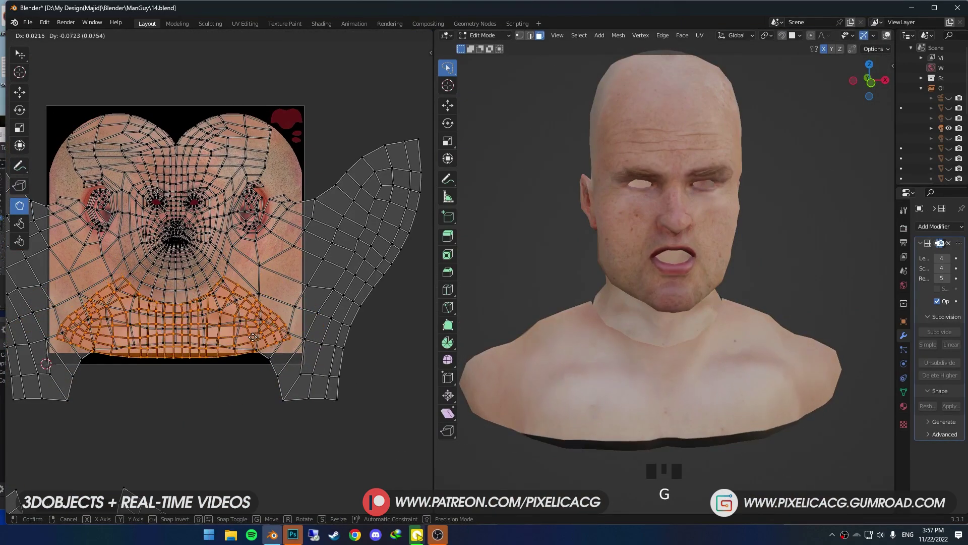
# Move the entire upper back UV island up onto the lower part of the skin texture
pyautogui.scroll(-3, 195, 339)
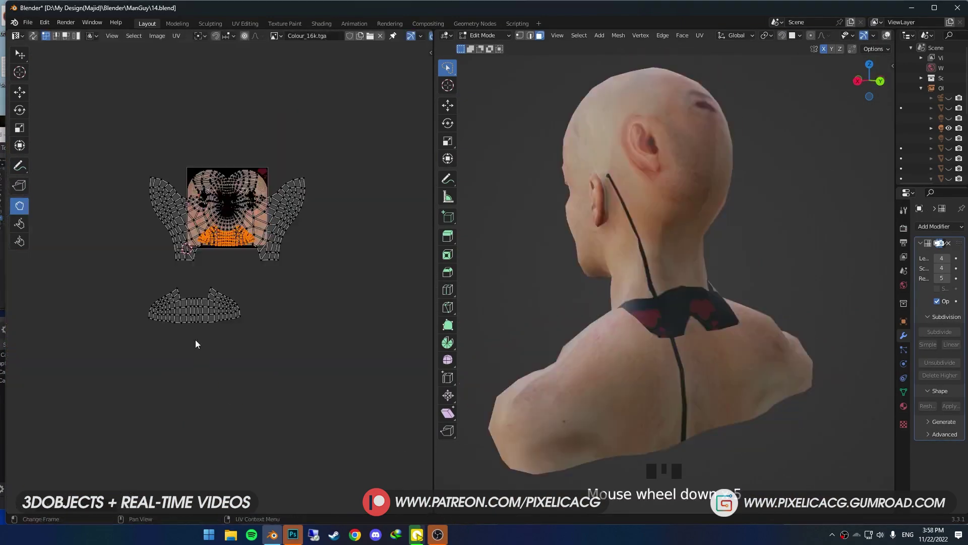
pyautogui.click(192, 323)
pyautogui.press('l')
pyautogui.press('g')
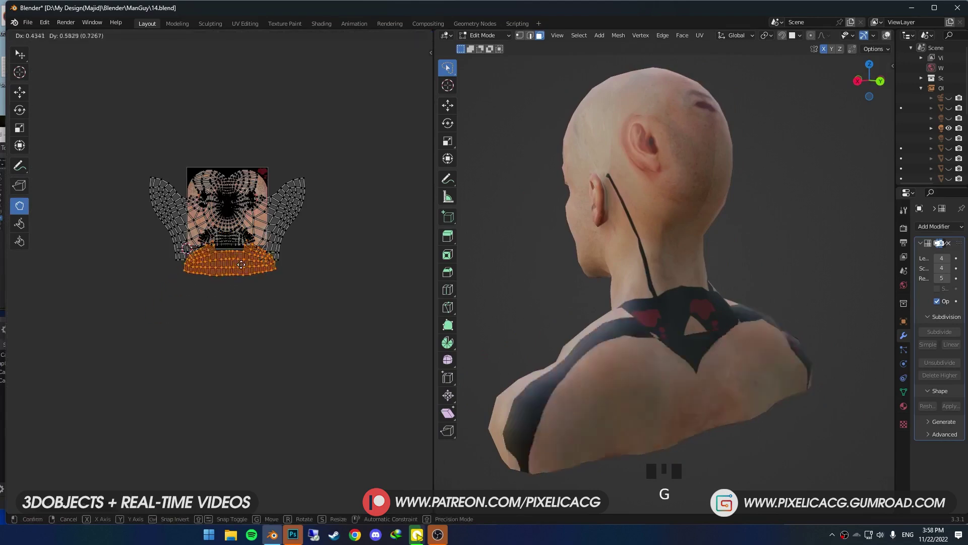
pyautogui.click(235, 247)
# Scale and reposition the upper back UV island to fit inside the skin area, and check the bust
pyautogui.scroll(4, 314, 259)
pyautogui.moveTo(260, 271); pyautogui.dragTo(234, 286, button='middle')
pyautogui.scroll(1, 331, 305)
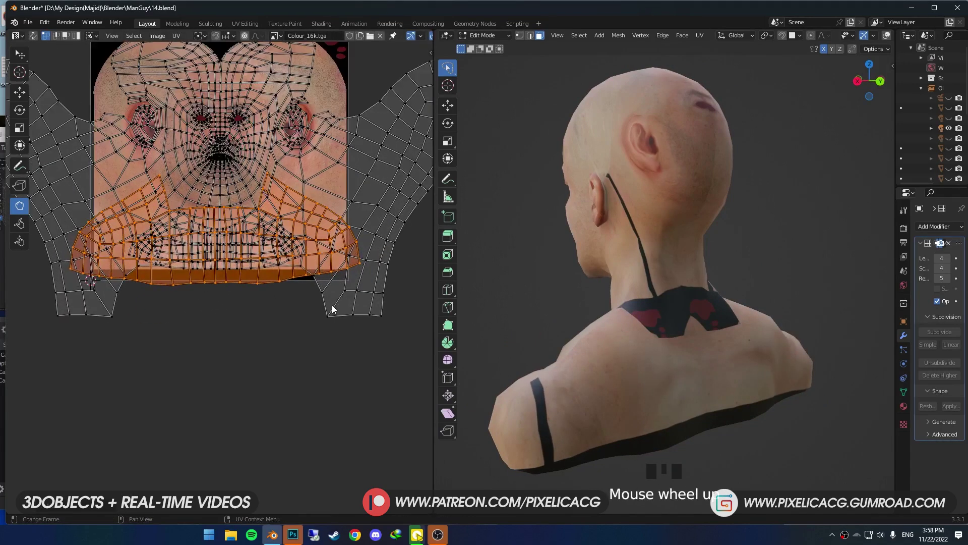
pyautogui.press('s')
pyautogui.press('g')
pyautogui.press('s')
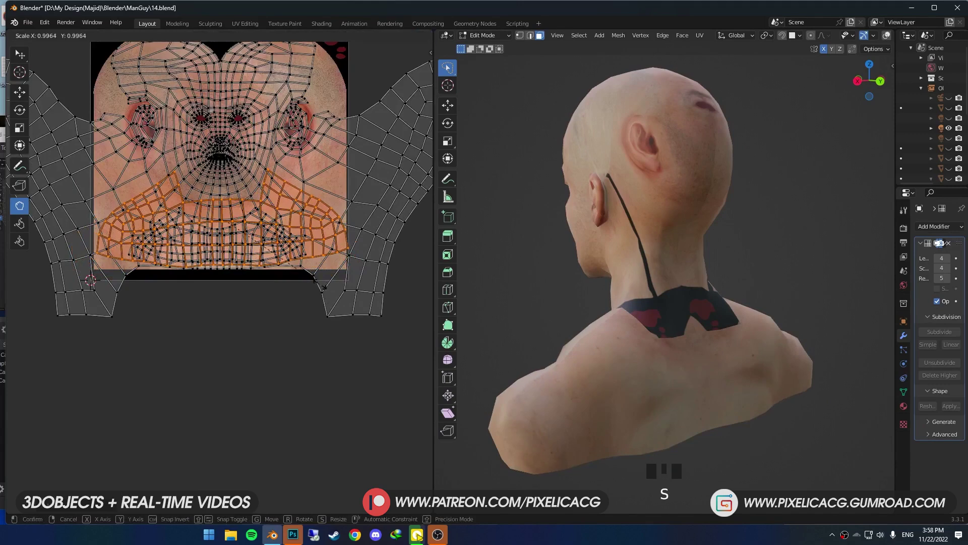
pyautogui.press('g')
pyautogui.click(312, 286)
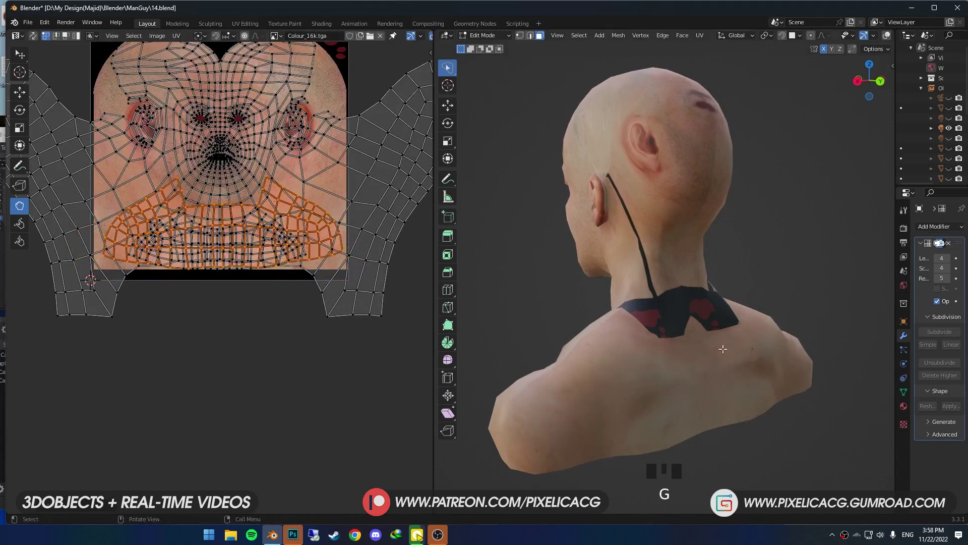
pyautogui.moveTo(836, 331); pyautogui.dragTo(428, 339, button='middle')
pyautogui.scroll(-2, 427, 339)
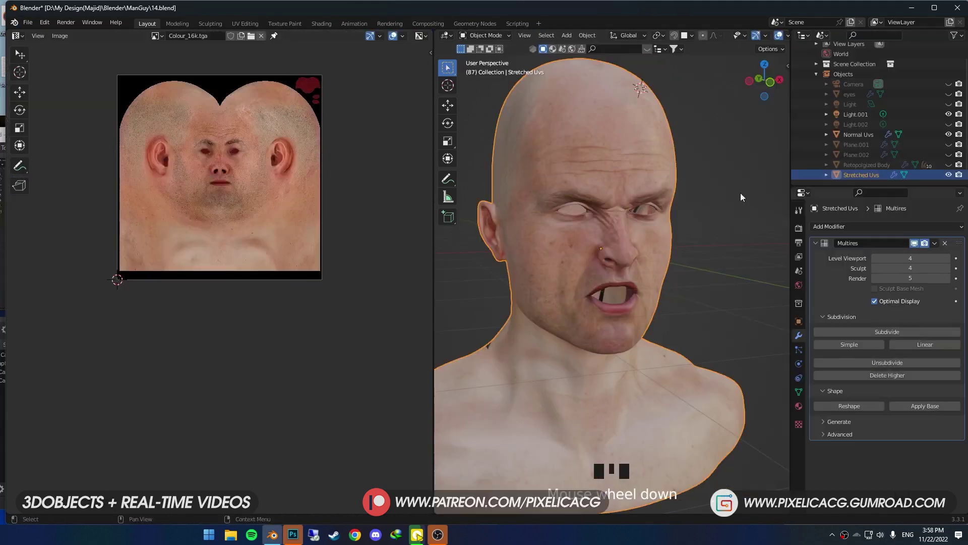
# Set the Multires viewport level of the Stretched Uvs object to 2
pyautogui.click(26, 24)
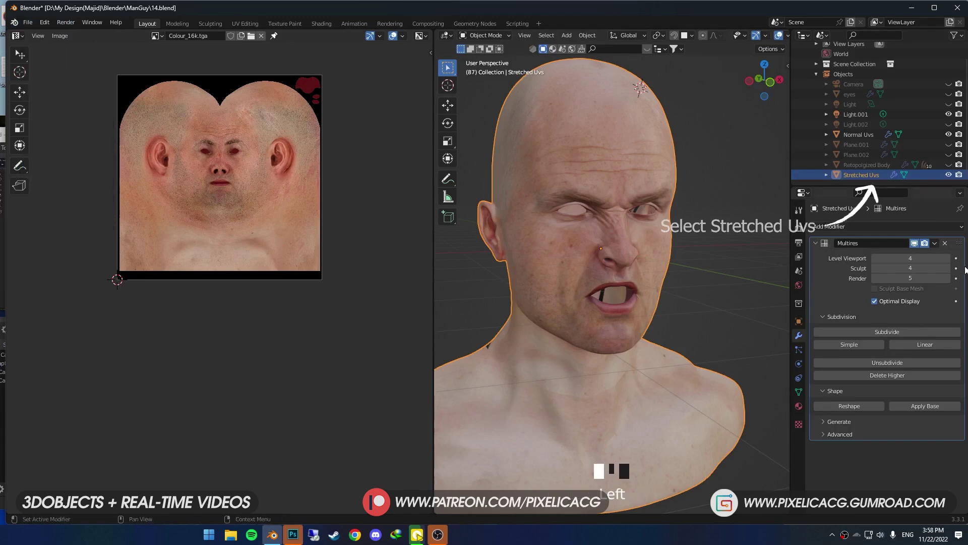
pyautogui.doubleClick(902, 257)
pyautogui.write('2')
pyautogui.press('Return')
# Export only the selected Stretched Uvs object to the desktop as StretchedUVs.fbx
pyautogui.click(28, 22)
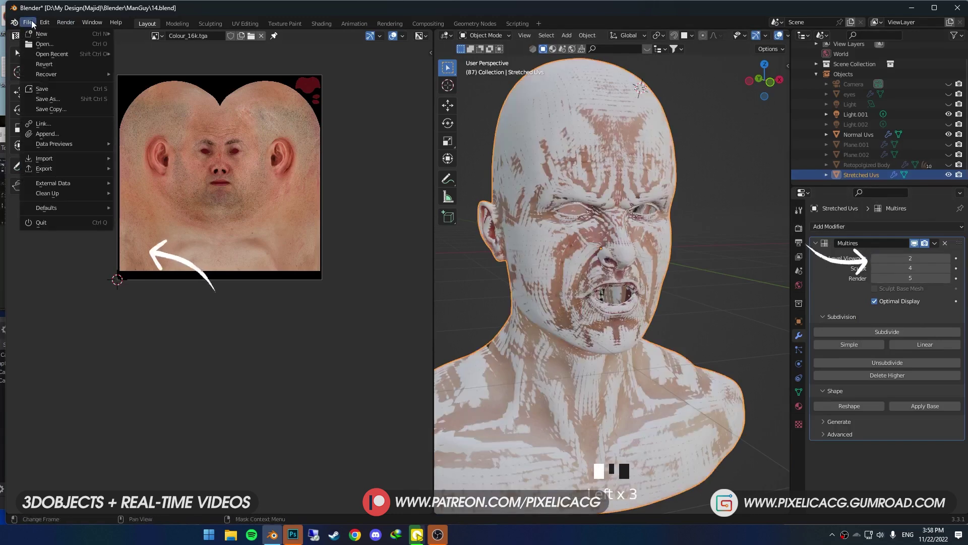
pyautogui.moveTo(50, 169)
pyautogui.click(170, 260)
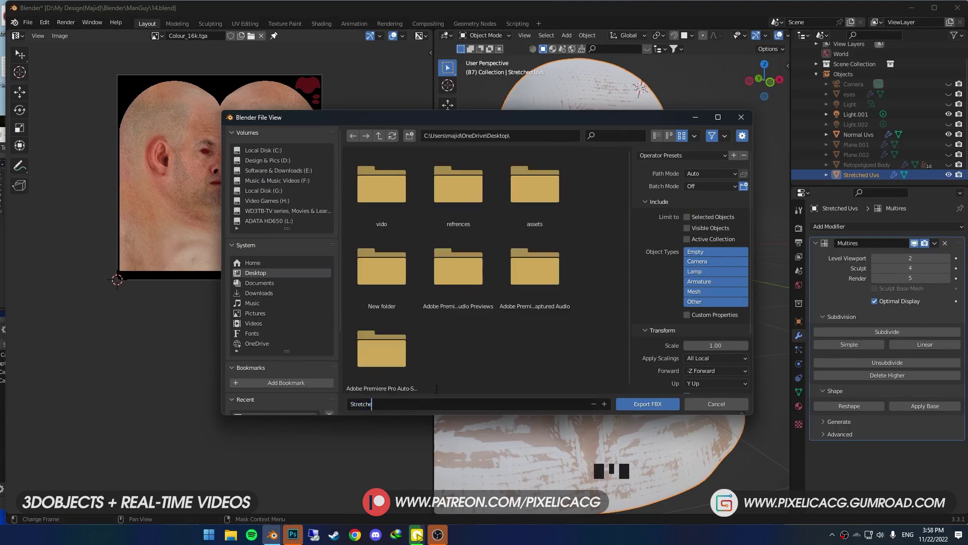
pyautogui.write('StretchedUVs')
pyautogui.press('Return')
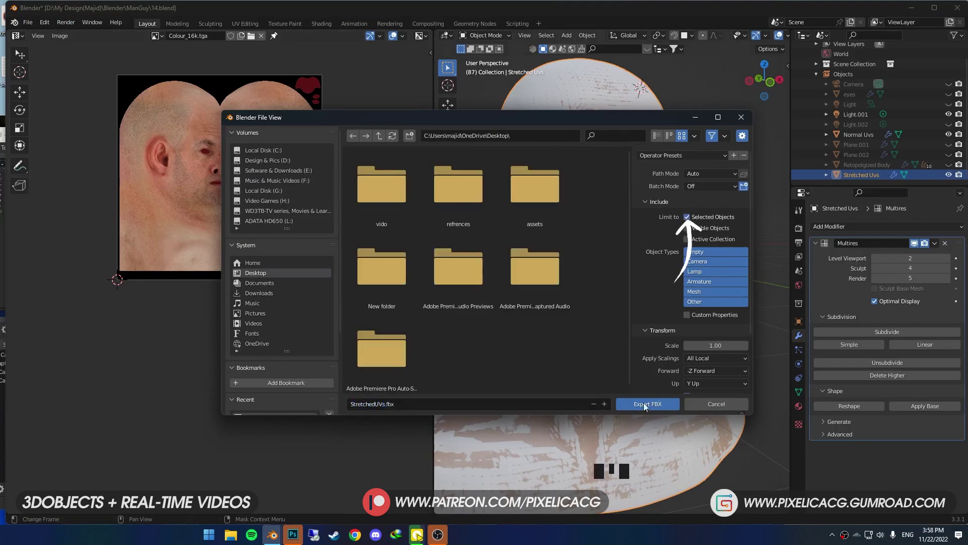
pyautogui.click(643, 403)
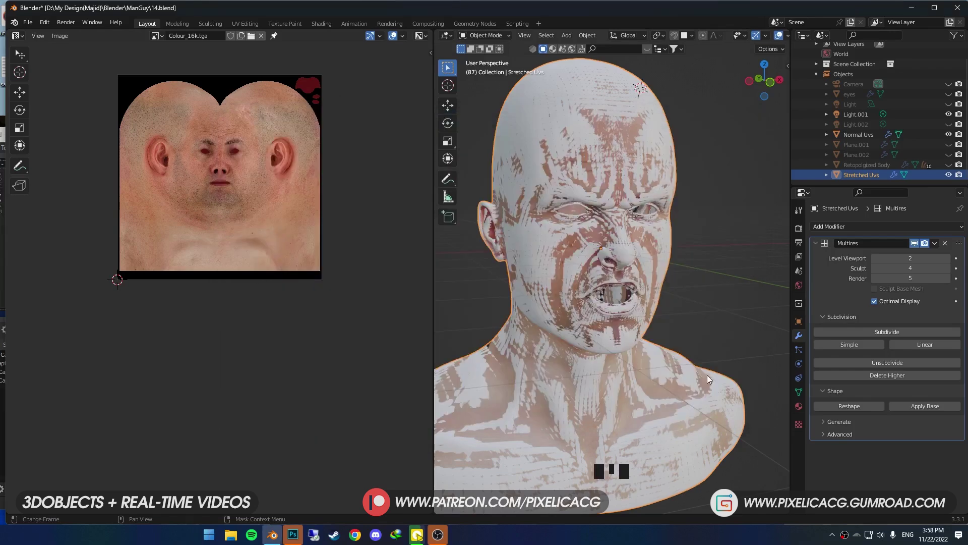
# Select the Normal Uvs object and set its Multires viewport level to 2
pyautogui.click(871, 132)
pyautogui.click(875, 257)
pyautogui.click(875, 257)
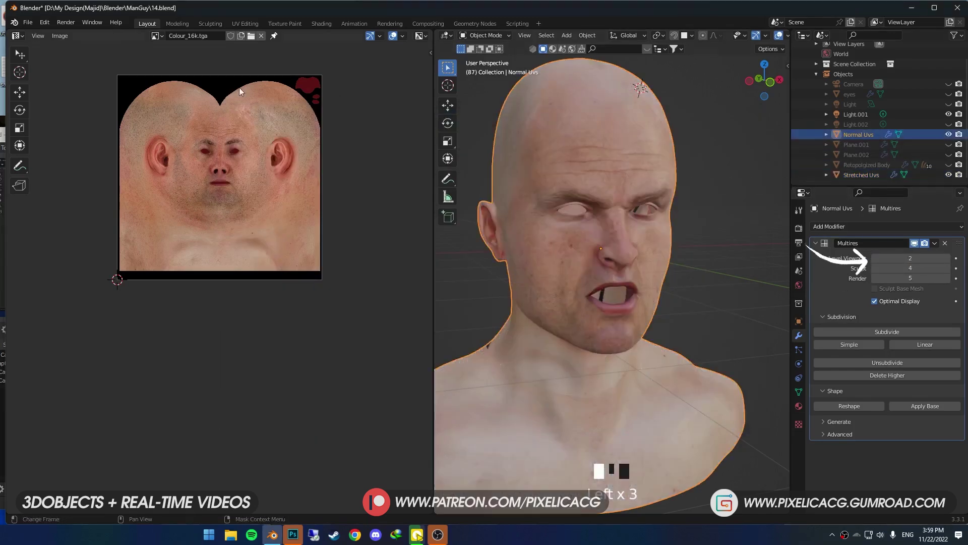
# Export only the selected Normal Uvs object to the desktop as NormalUVs.fbx
pyautogui.click(27, 22)
pyautogui.moveTo(45, 168)
pyautogui.click(186, 261)
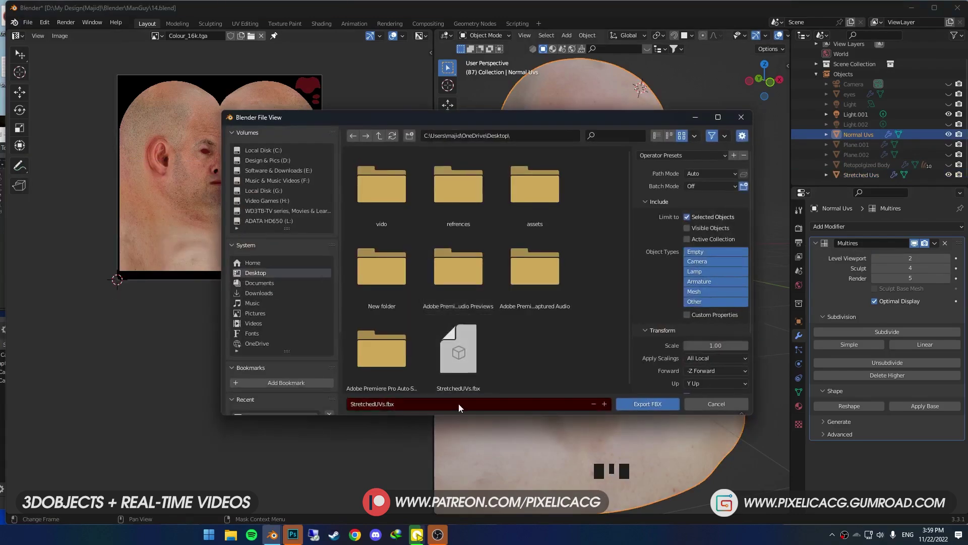
pyautogui.moveTo(375, 404); pyautogui.dragTo(273, 415)
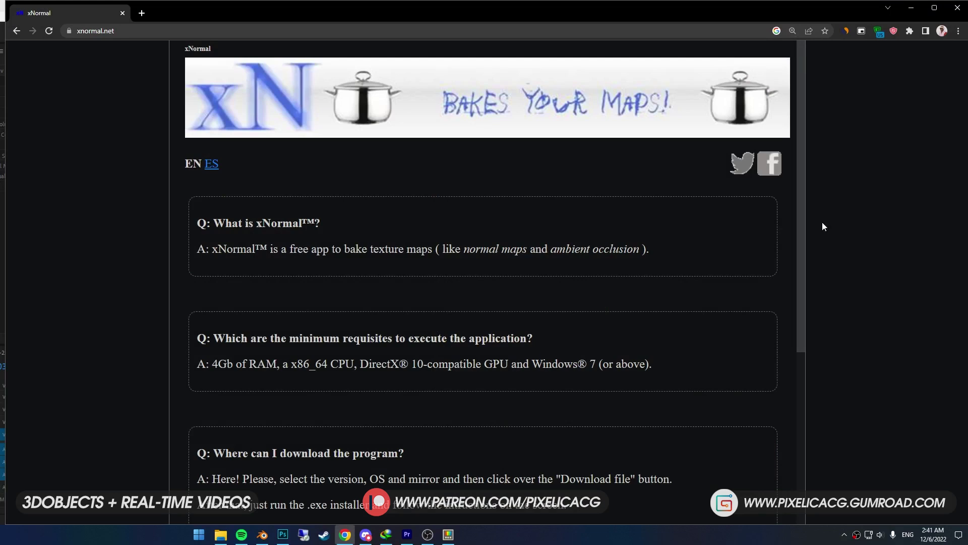
# Review the xNormal website's description and its version, operating system and mirror download options in the browser
pyautogui.moveTo(803, 221); pyautogui.dragTo(804, 237)
pyautogui.middleClick(740, 230)
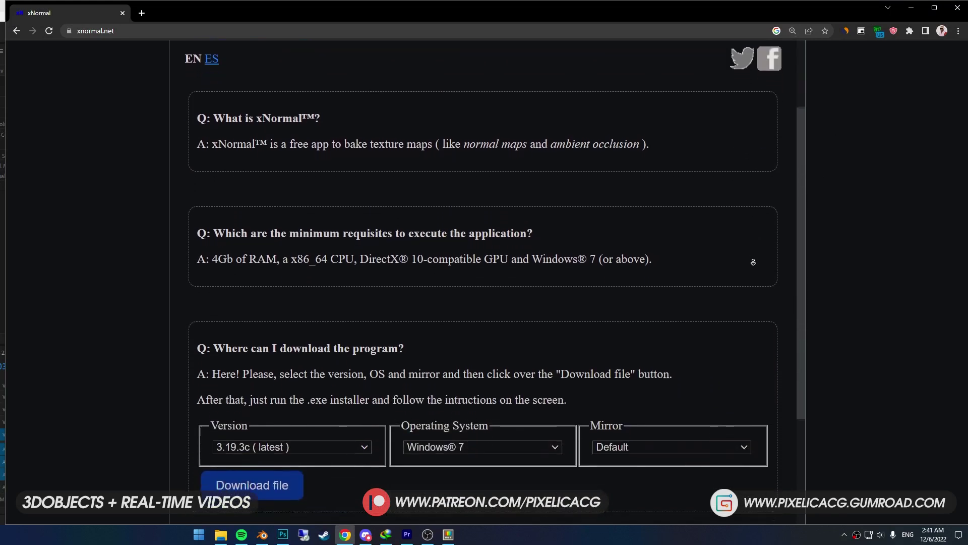
pyautogui.click(359, 285)
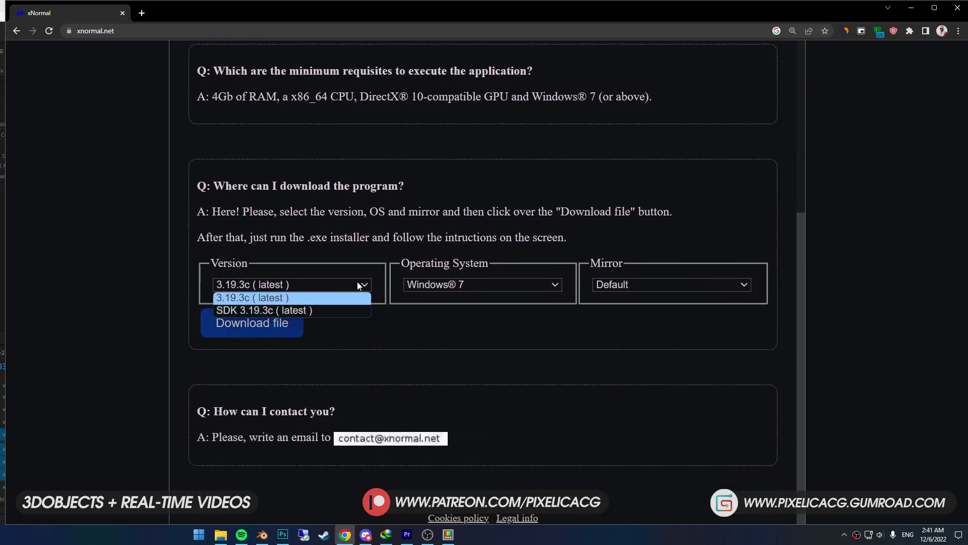
pyautogui.click(484, 284)
pyautogui.click(426, 348)
pyautogui.click(641, 288)
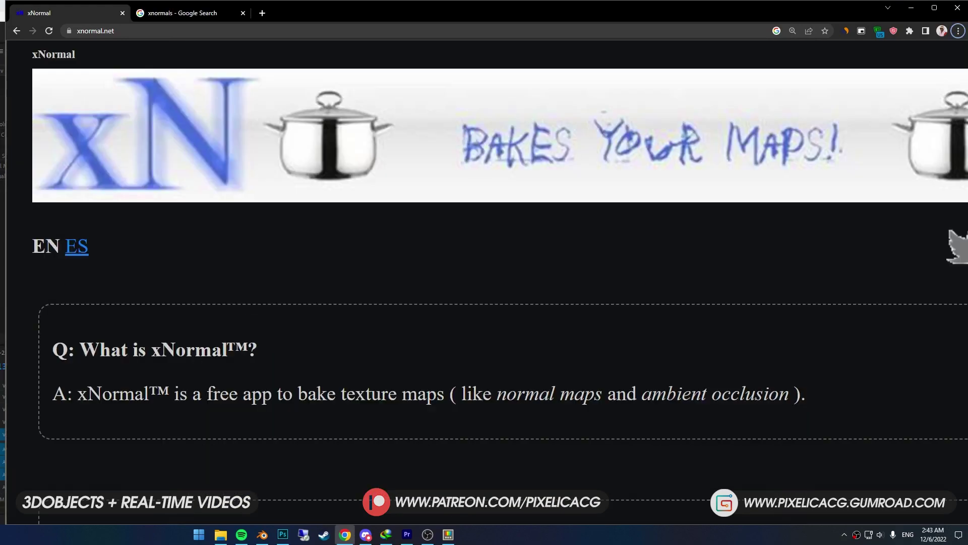
pyautogui.moveTo(203, 393); pyautogui.dragTo(238, 393)
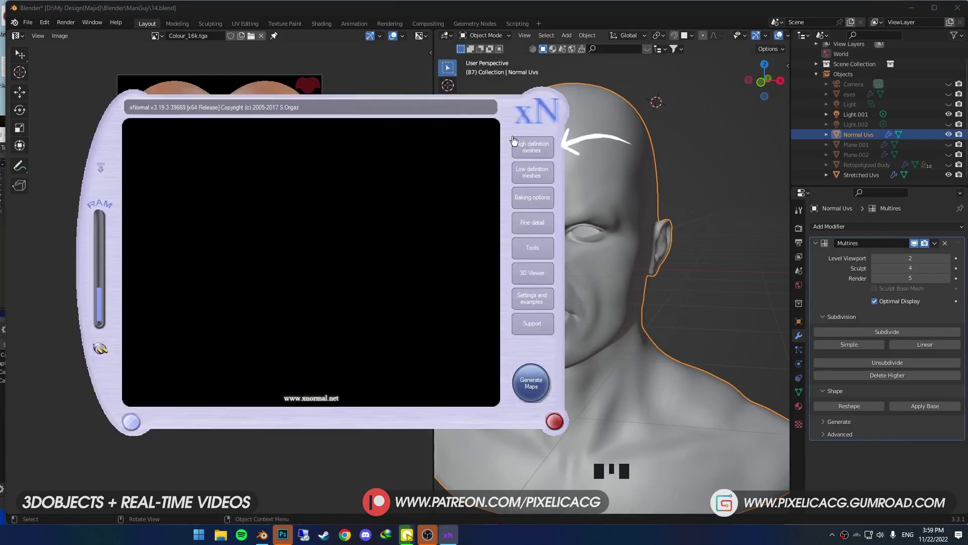
# In xNormal, add StretchedUVs.fbx from the desktop as the high definition mesh
pyautogui.click(535, 147)
pyautogui.rightClick(228, 152)
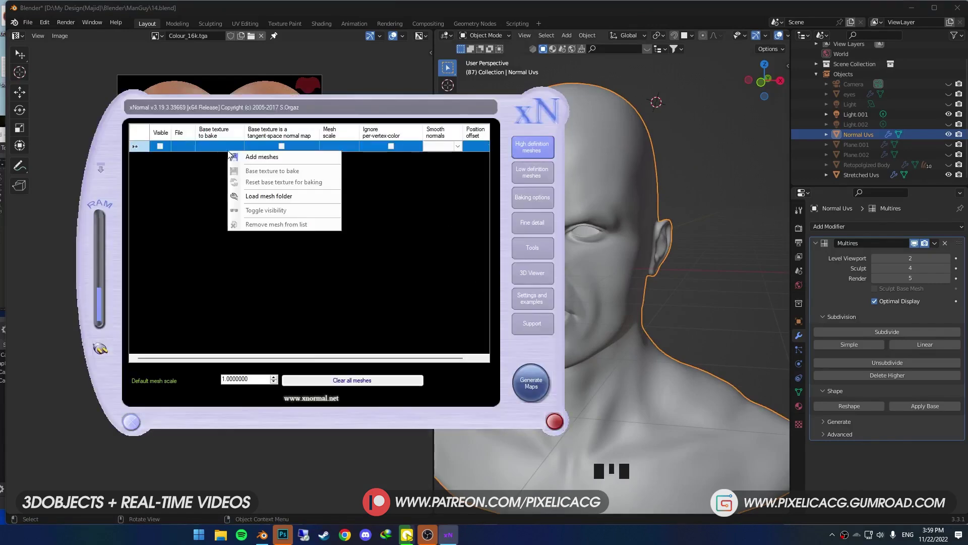
pyautogui.click(260, 157)
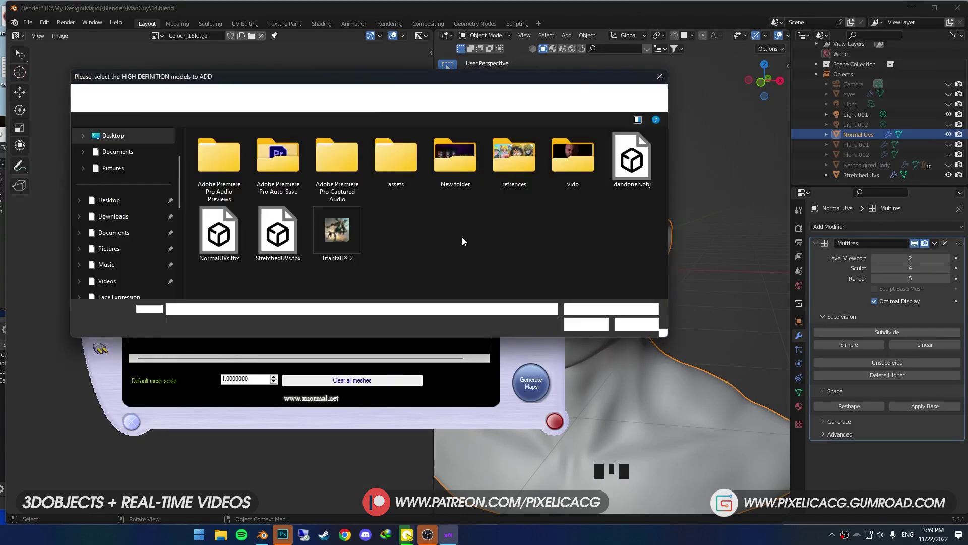
pyautogui.doubleClick(277, 230)
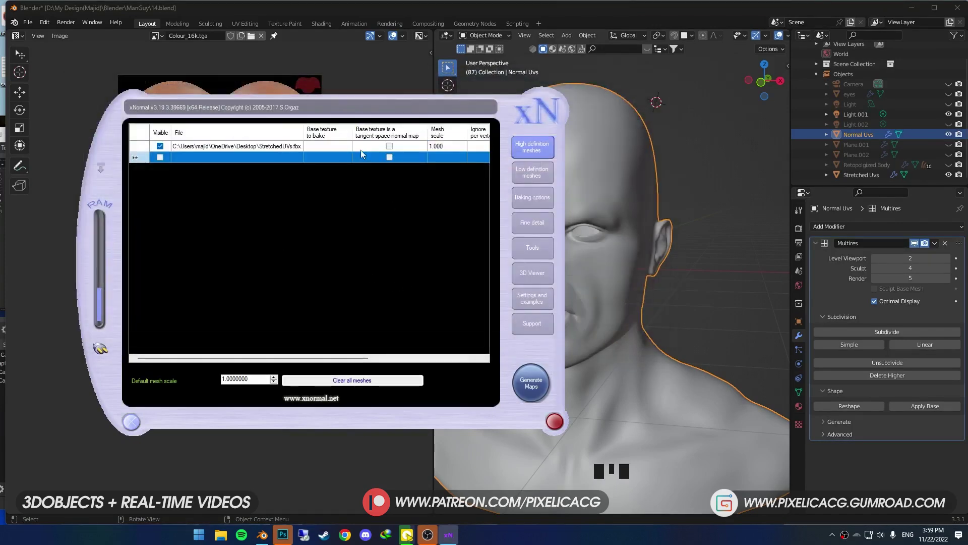
# Assign Colour_16k.tga from the Head textures' TGA folder as the high definition mesh's base texture to bake
pyautogui.click(331, 146)
pyautogui.rightClick(329, 146)
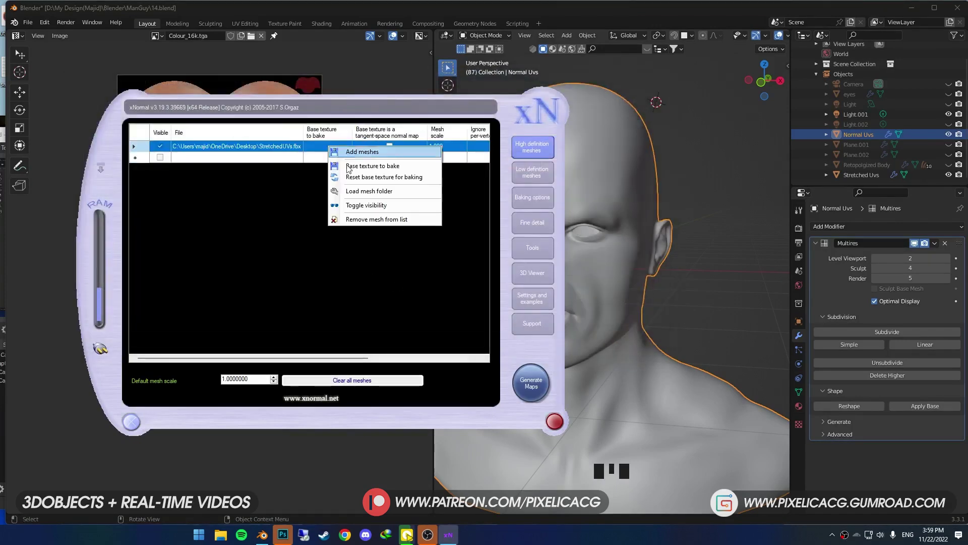
pyautogui.click(373, 165)
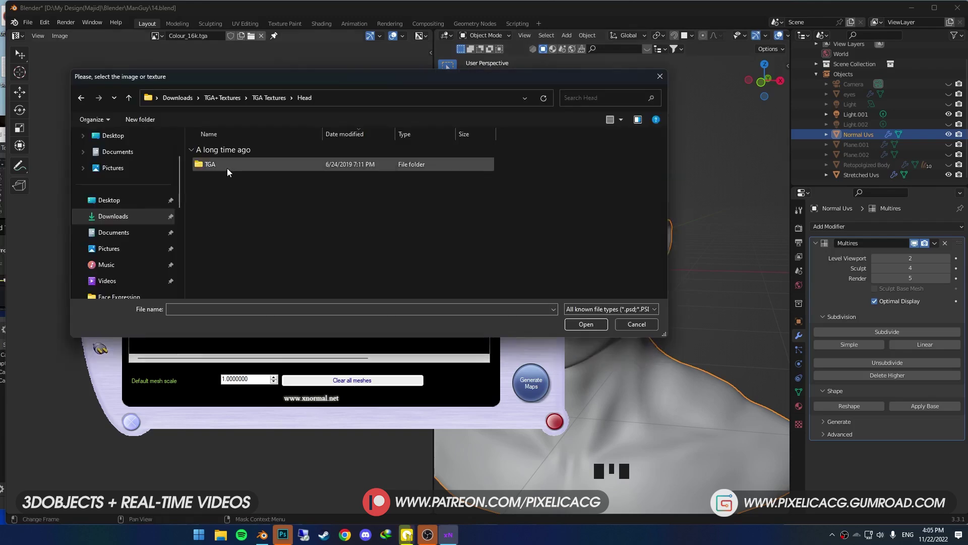
pyautogui.doubleClick(227, 166)
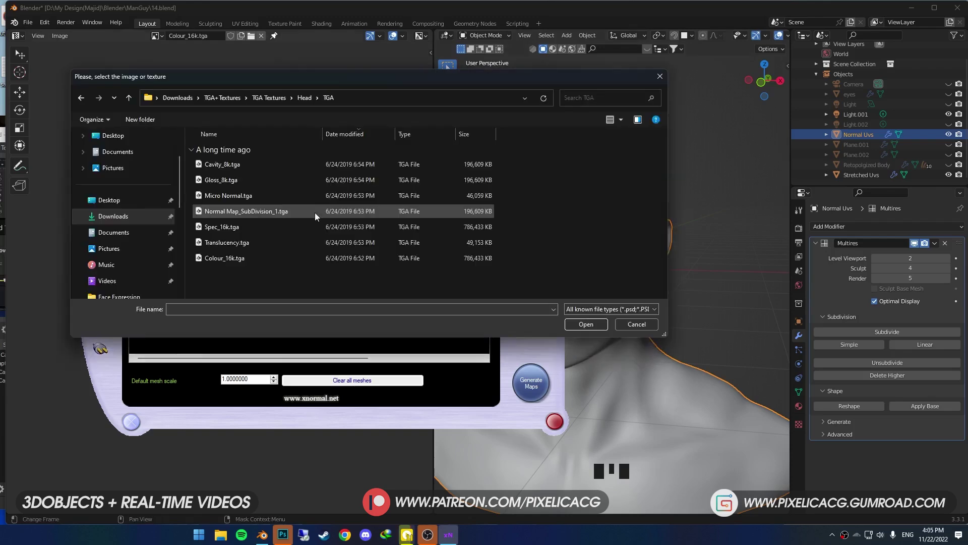
pyautogui.doubleClick(235, 259)
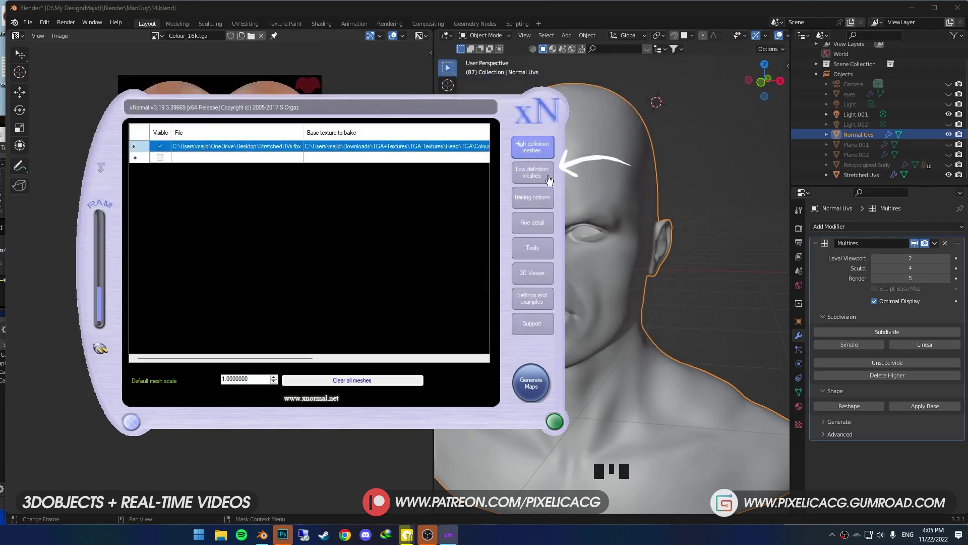
# Add NormalUVs.fbx from the desktop as the low definition mesh
pyautogui.click(533, 171)
pyautogui.rightClick(246, 148)
pyautogui.click(271, 162)
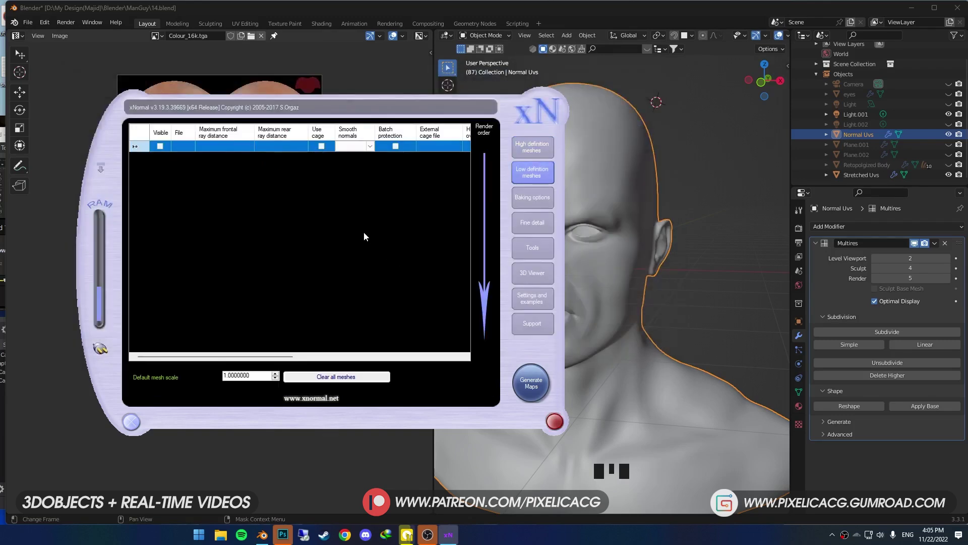
pyautogui.click(233, 244)
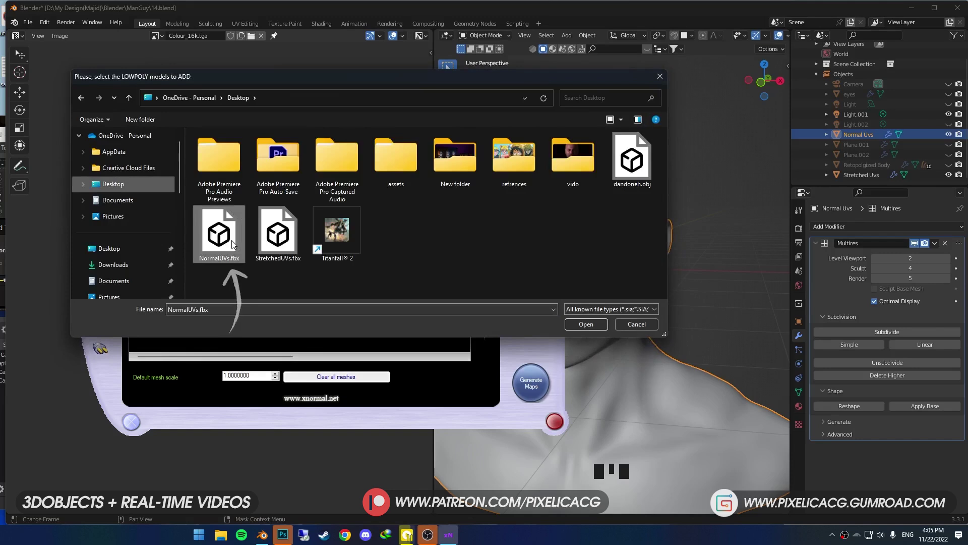
pyautogui.doubleClick(233, 245)
# Bake the base texture at 16384 x 16384 with edge padding 20 and 4x antialiasing to FaceColor.jpg in ManGuy's Textures folder
pyautogui.click(543, 208)
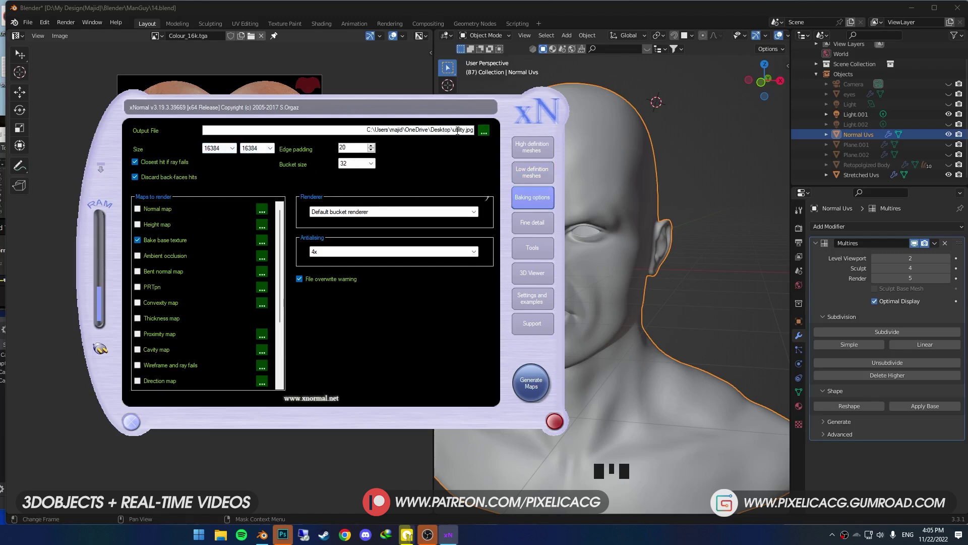
pyautogui.click(484, 131)
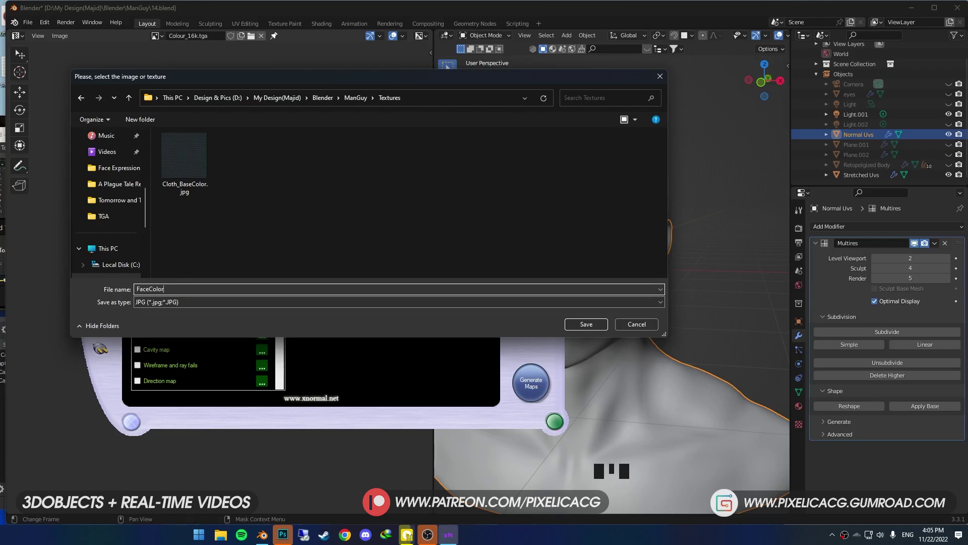
pyautogui.click(586, 325)
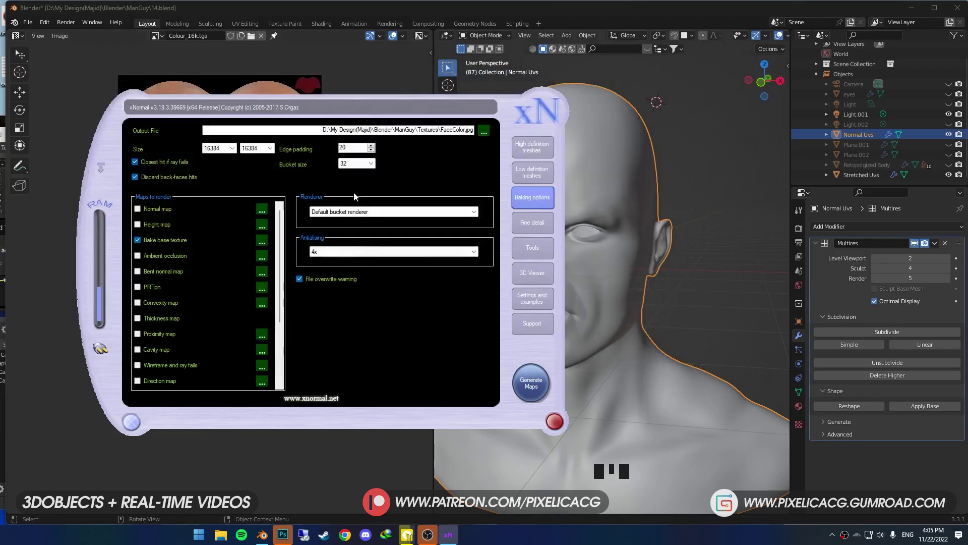
pyautogui.click(532, 393)
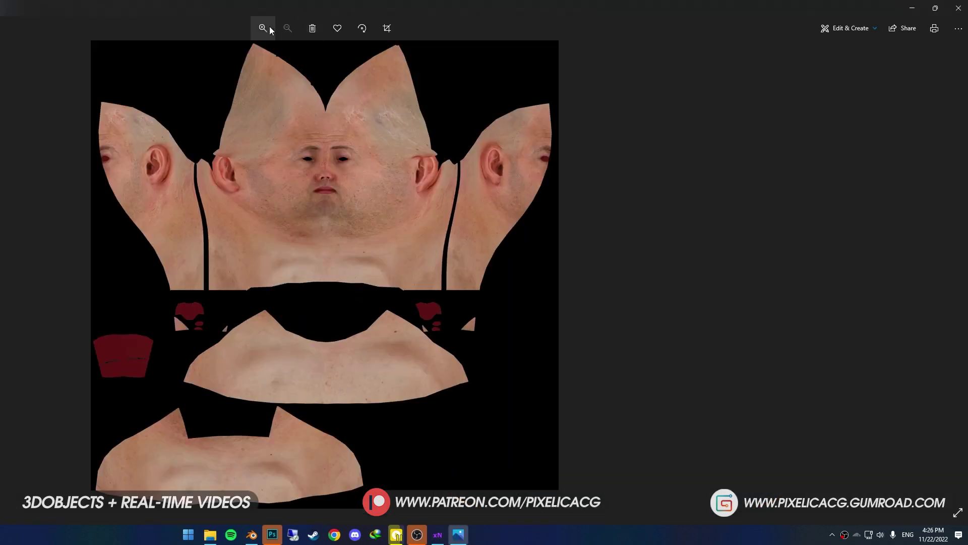
# Examine the baked face colour texture up close around the mouth, eyes, ears and cheek skin
pyautogui.click(262, 28)
pyautogui.click(261, 28)
pyautogui.click(262, 28)
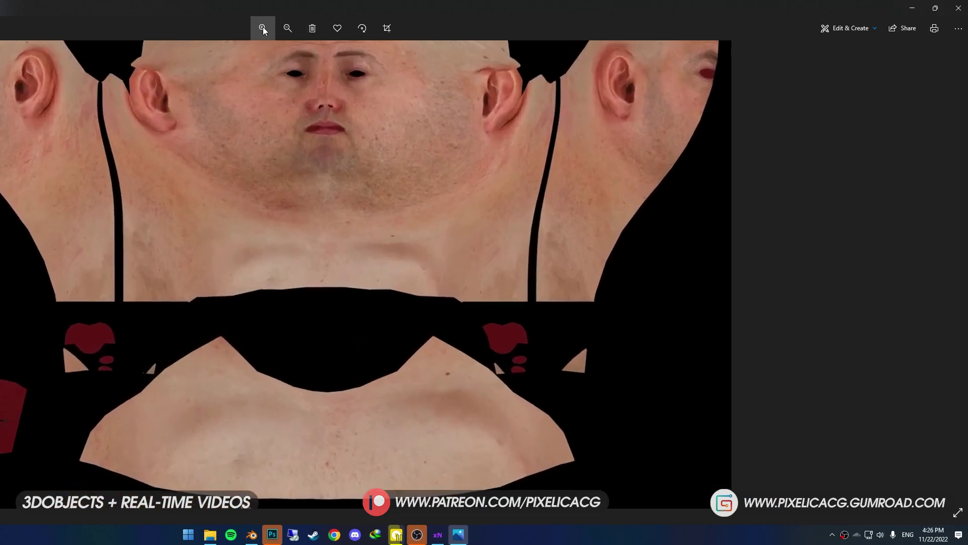
pyautogui.click(262, 28)
pyautogui.click(262, 28)
pyautogui.moveTo(439, 193); pyautogui.dragTo(415, 382)
pyautogui.moveTo(407, 171); pyautogui.dragTo(311, 398)
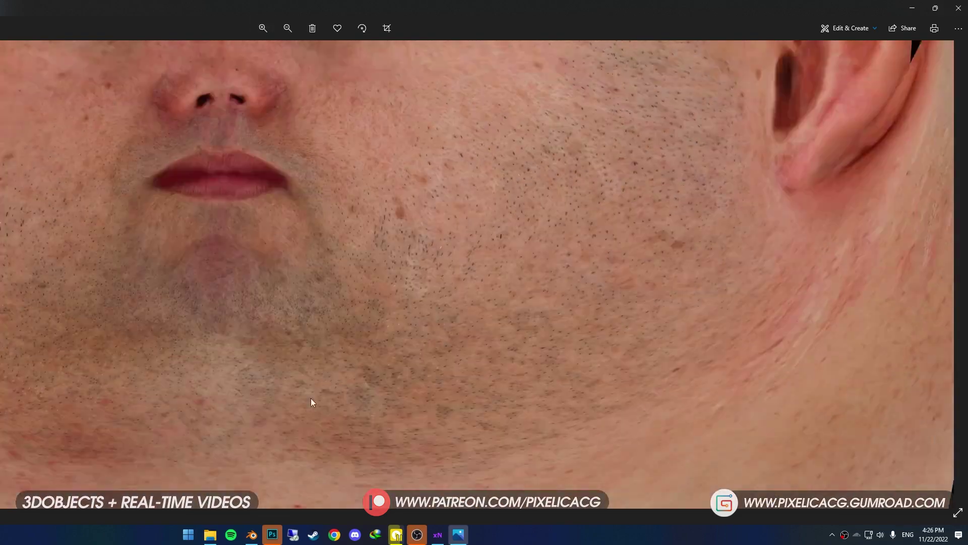
pyautogui.scroll(5, 303, 393)
pyautogui.click(269, 30)
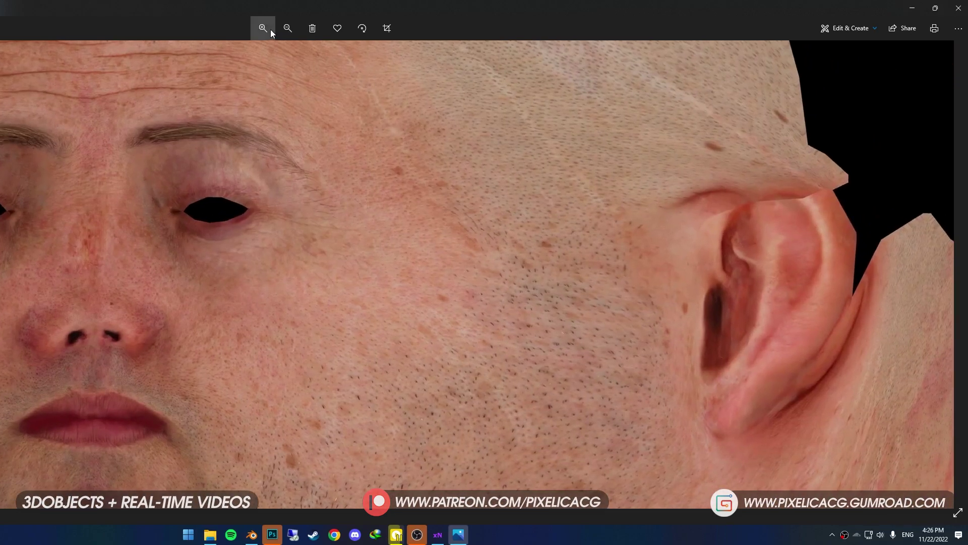
pyautogui.click(270, 29)
pyautogui.click(270, 30)
pyautogui.moveTo(213, 208); pyautogui.dragTo(410, 139)
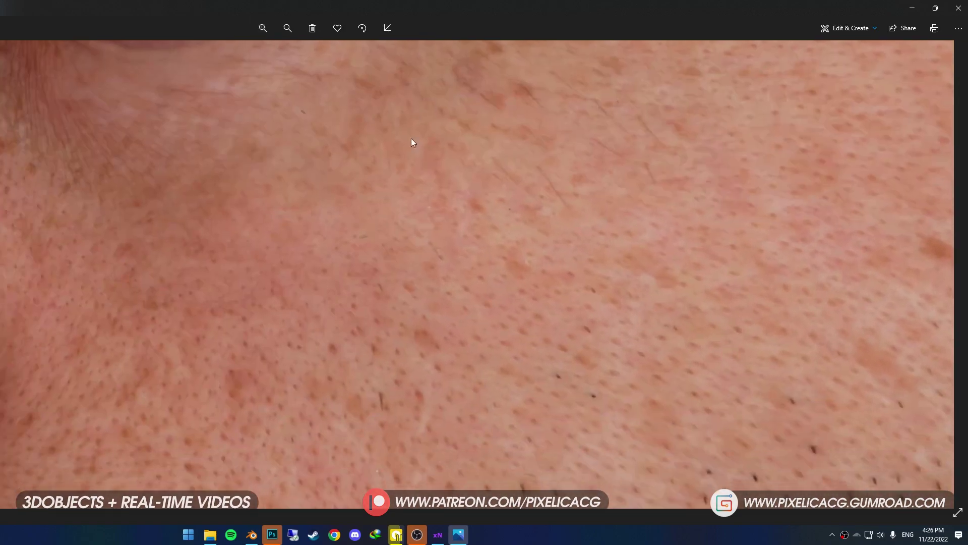
pyautogui.moveTo(385, 338); pyautogui.dragTo(333, 171)
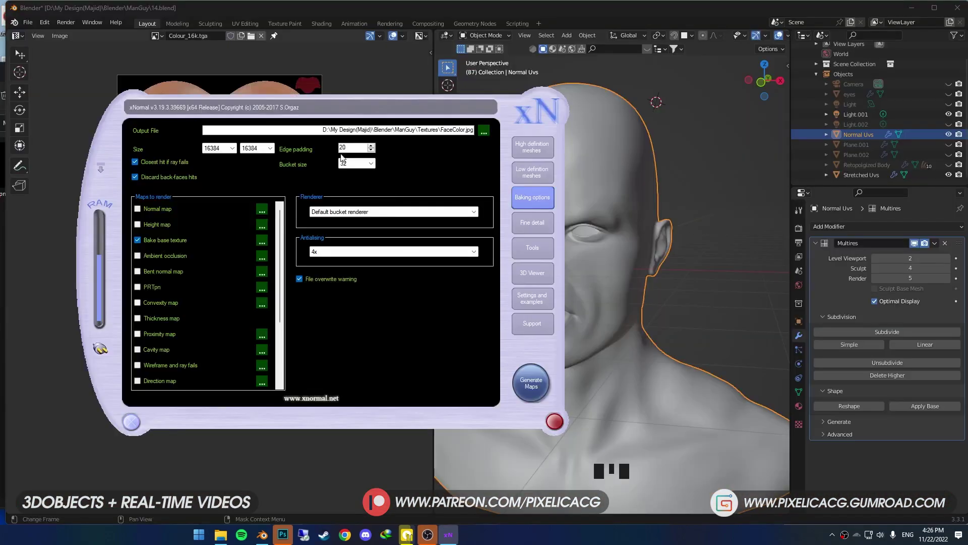
# In xNormal, assign Cavity_8k.tga as the high definition mesh's base texture and bake it to FaceCavity.jpg
pyautogui.click(541, 151)
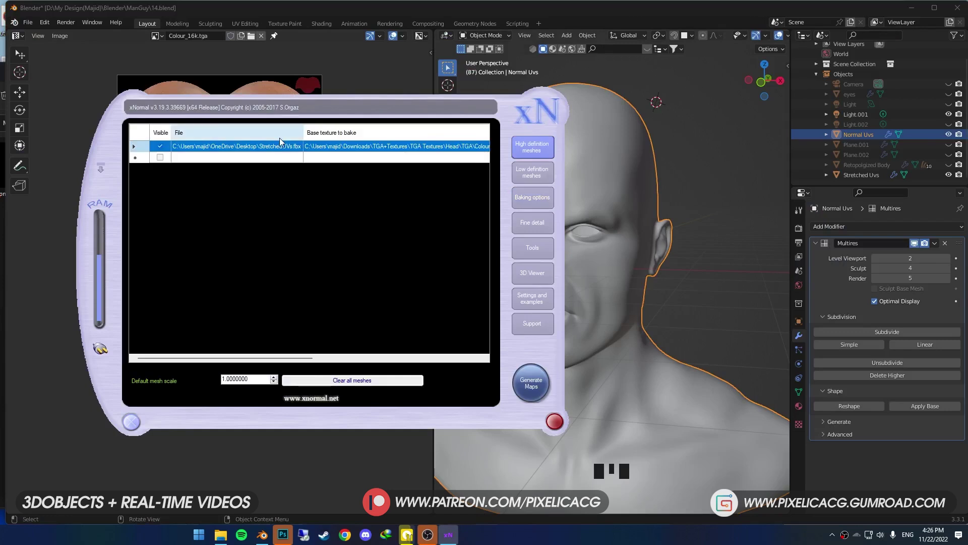
pyautogui.rightClick(448, 157)
pyautogui.click(459, 184)
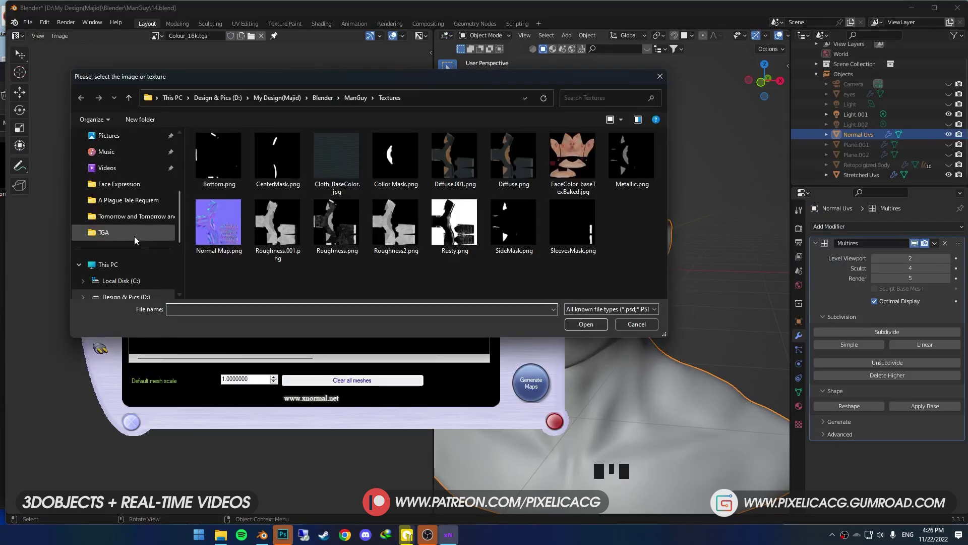
pyautogui.press('Escape')
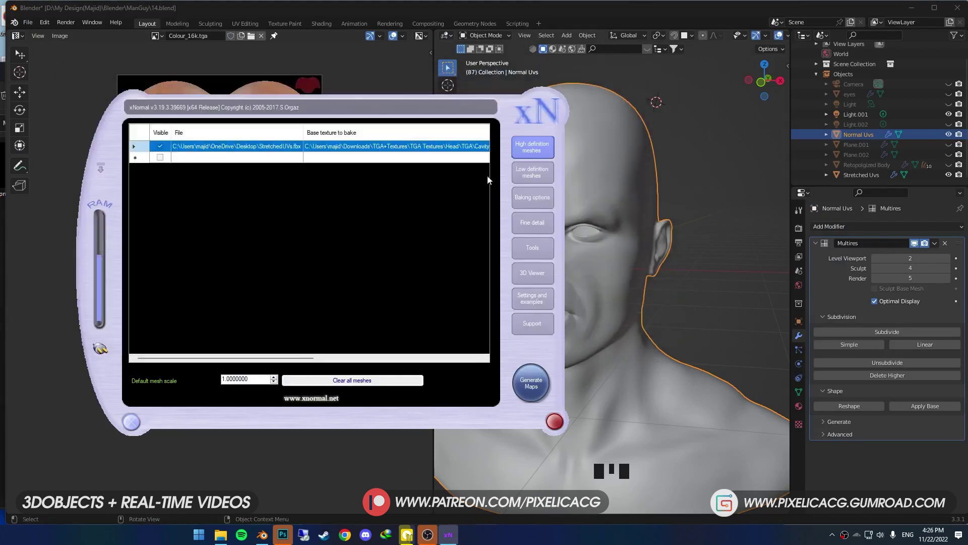
pyautogui.click(533, 197)
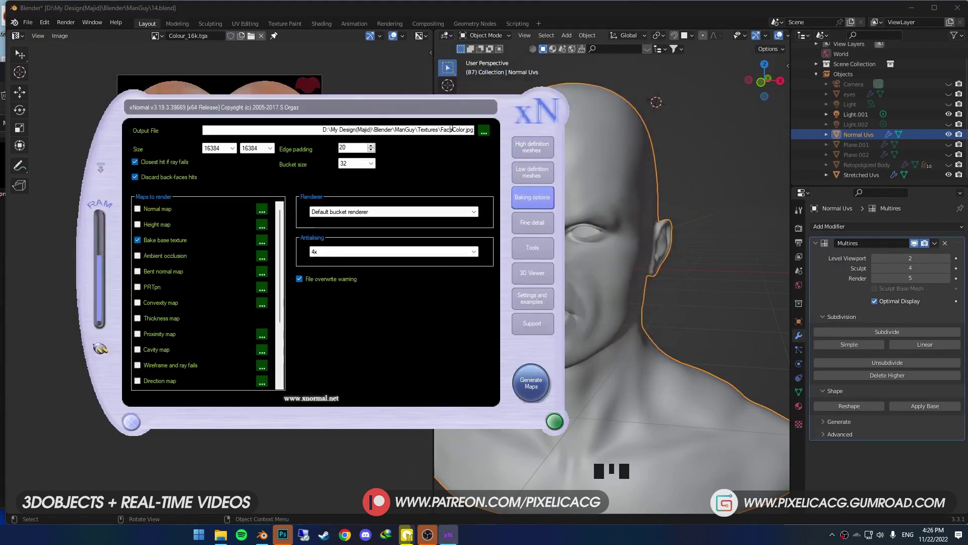
pyautogui.click(531, 383)
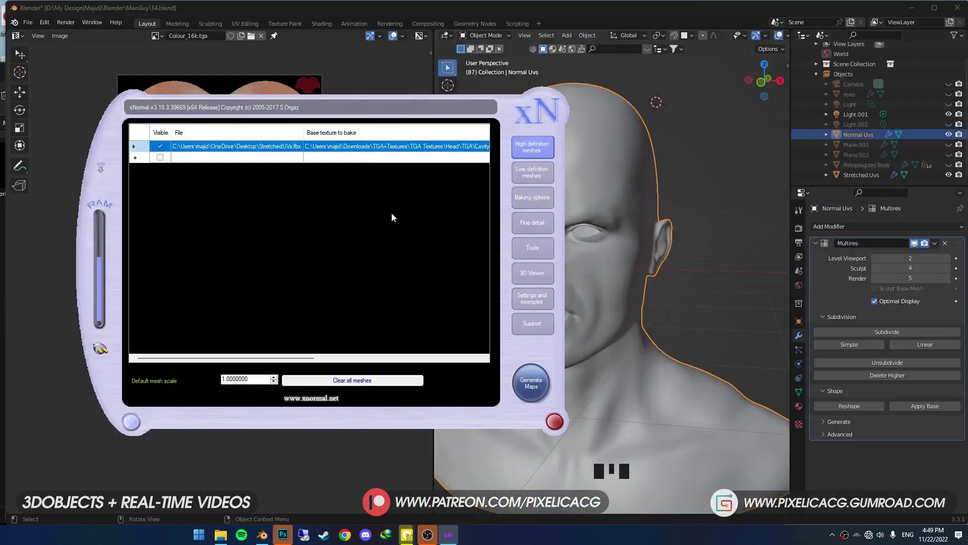
# Assign Gloss_8k.tga as the high definition mesh's base texture and name the bake output Facegloss
pyautogui.doubleClick(391, 217)
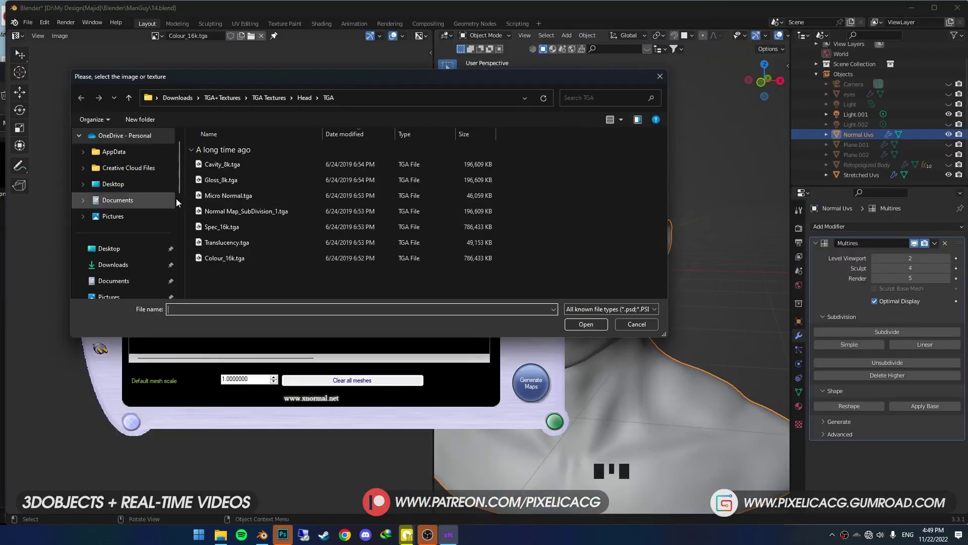
pyautogui.doubleClick(228, 180)
pyautogui.click(532, 201)
pyautogui.moveTo(465, 130); pyautogui.dragTo(449, 130)
pyautogui.write('g')
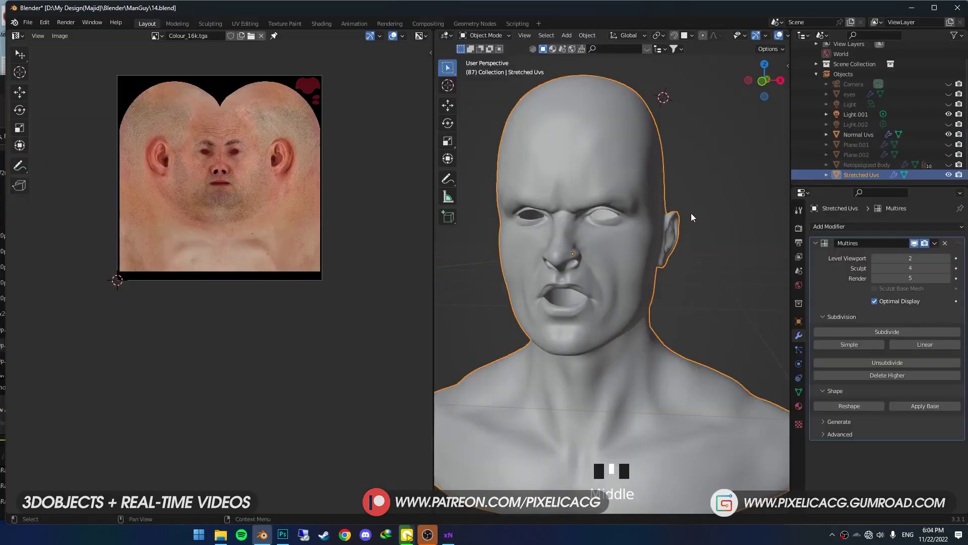
# In Blender, select the Normal Uvs object and create a new material for it in the Shading workspace
pyautogui.click(854, 135)
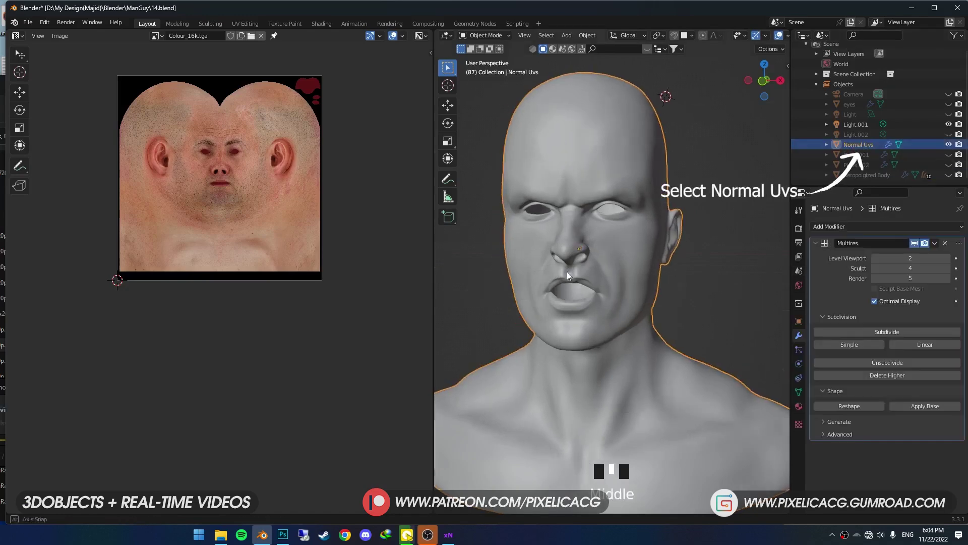
pyautogui.scroll(4, 503, 247)
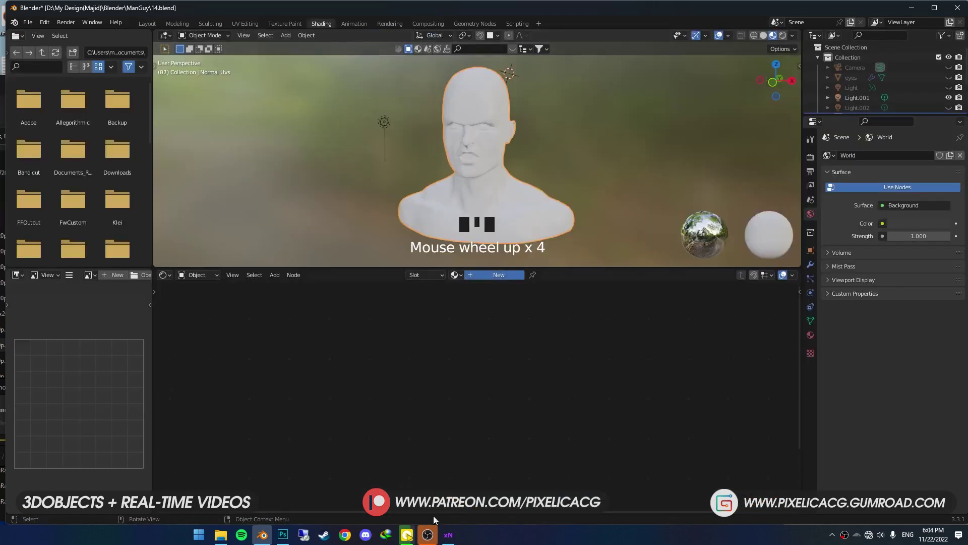
pyautogui.click(498, 274)
# Add an Image Texture node with FaceColor_baseTexBaked.jpg from ManGuy's Textures folder and connect its Color to the shader's Base Color
pyautogui.hotkey('shift', 'a')
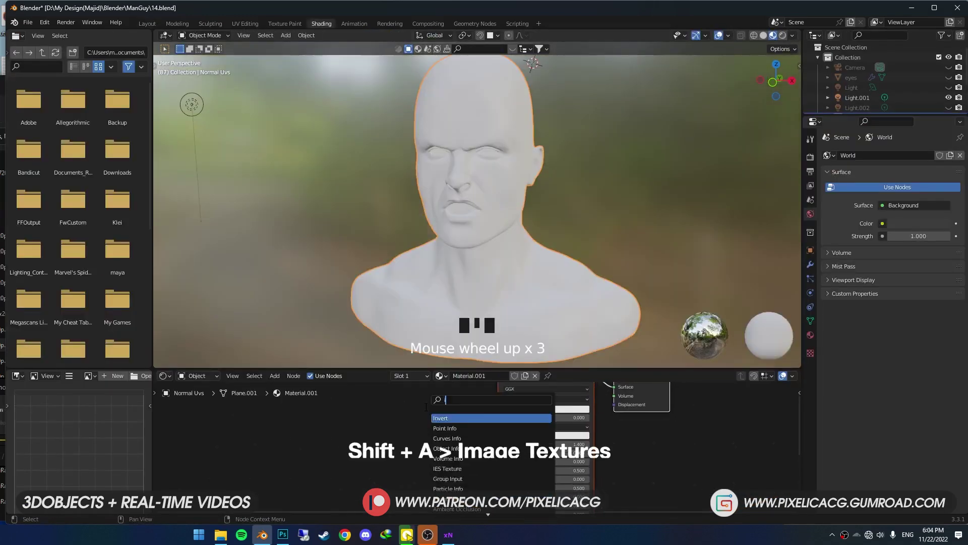
pyautogui.click(434, 411)
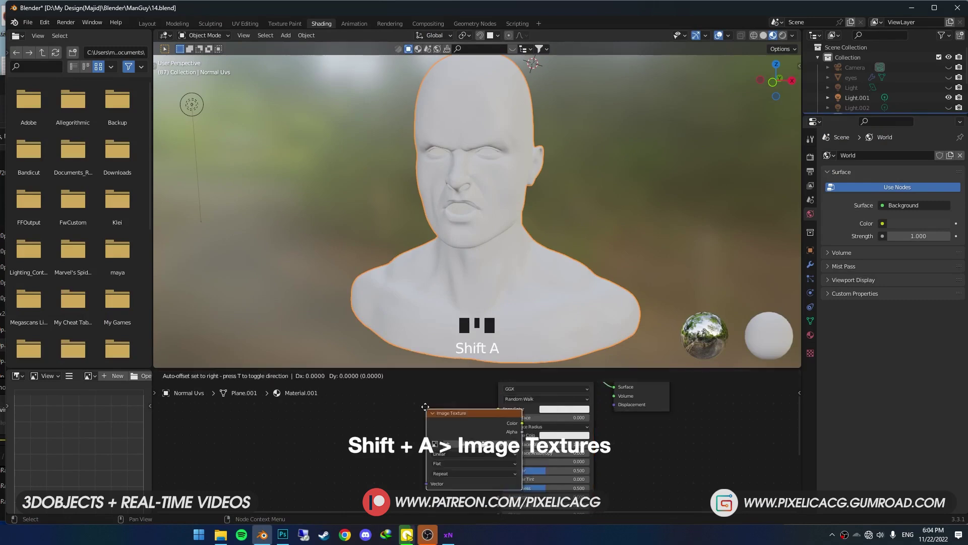
pyautogui.click(370, 428)
pyautogui.moveTo(426, 457); pyautogui.dragTo(322, 409, button='middle')
pyautogui.click(353, 414)
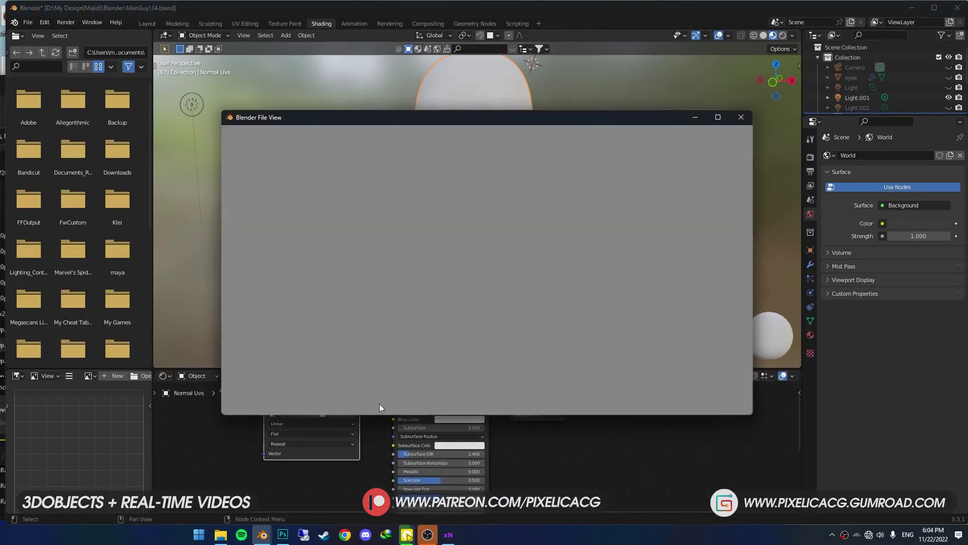
pyautogui.click(405, 279)
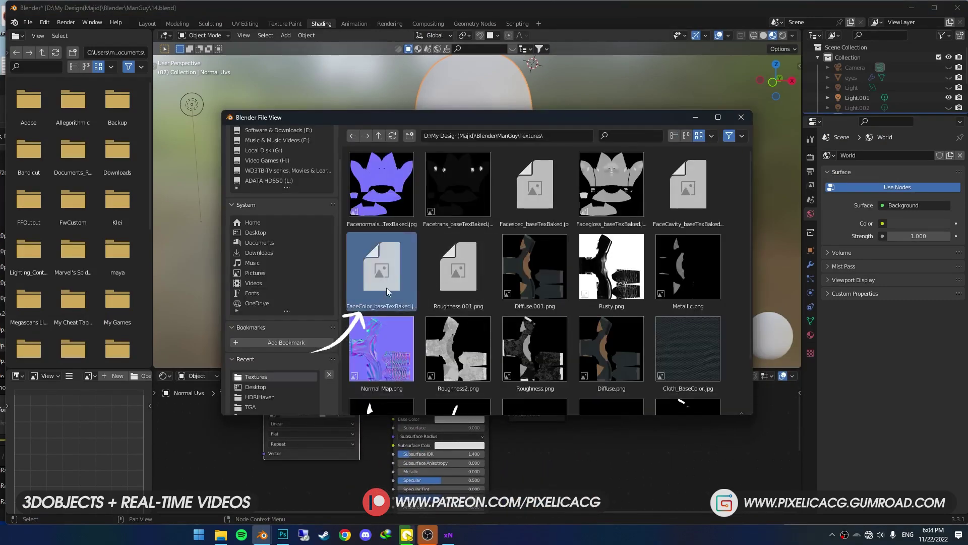
pyautogui.doubleClick(386, 288)
pyautogui.moveTo(331, 425); pyautogui.dragTo(311, 440, button='middle')
pyautogui.moveTo(340, 406); pyautogui.dragTo(373, 432)
pyautogui.moveTo(429, 254); pyautogui.dragTo(491, 231, button='middle')
pyautogui.scroll(1, 491, 232)
# Duplicate the face colour texture node below the original and load Facespec_baseTexBaked.jpg into the copy
pyautogui.click(367, 337)
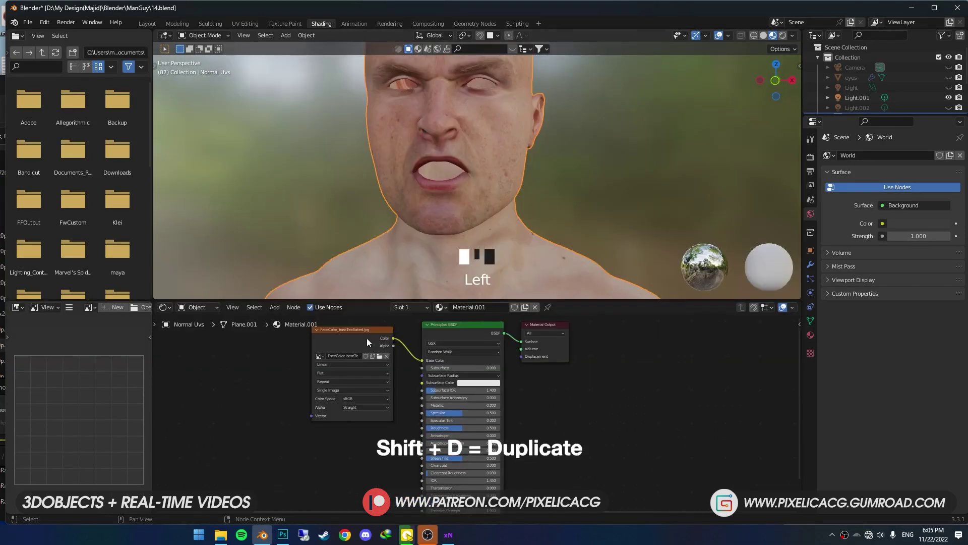
pyautogui.hotkey('shift', 'd')
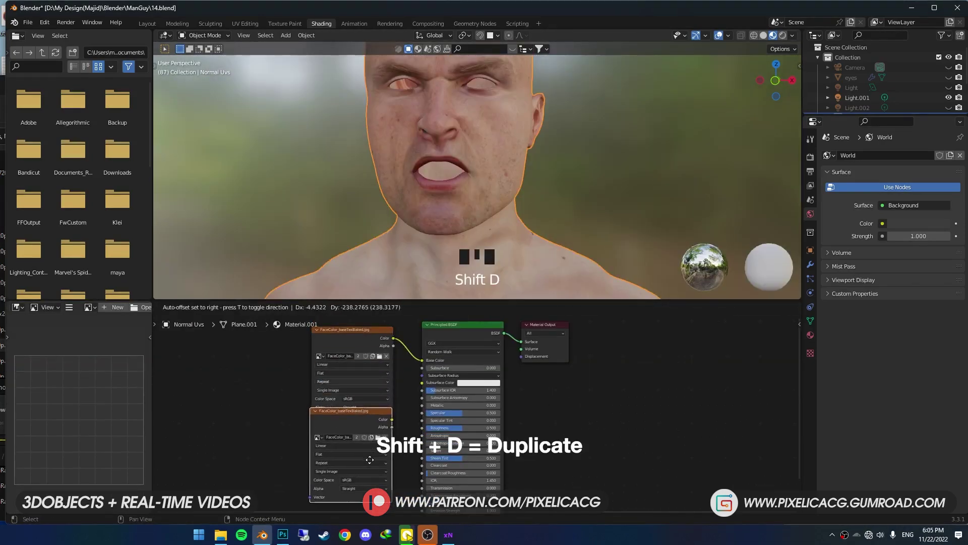
pyautogui.click(371, 466)
pyautogui.click(379, 445)
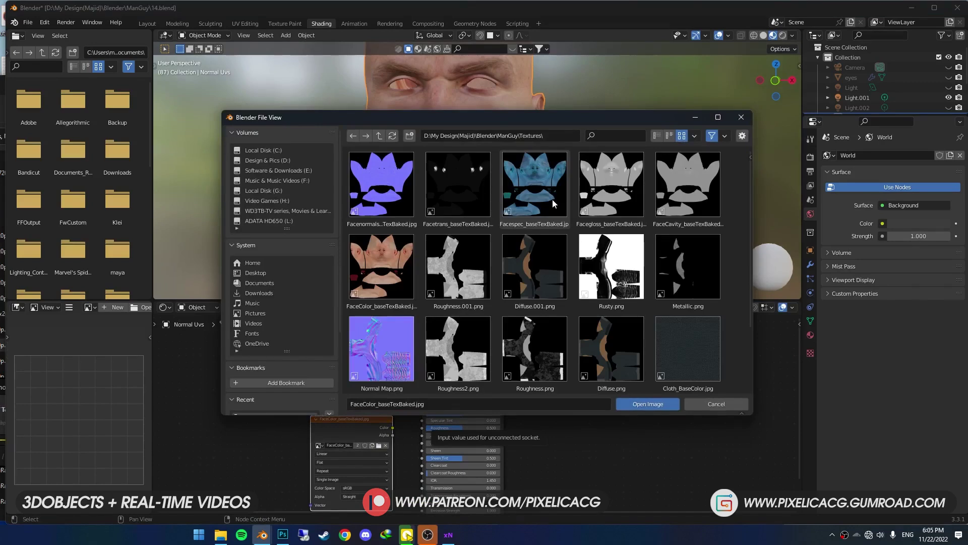
pyautogui.click(552, 198)
pyautogui.click(553, 199)
pyautogui.scroll(2, 364, 423)
# Set the specular texture's color space to Non-Color and connect its Color output to the shader's Specular input
pyautogui.click(324, 402)
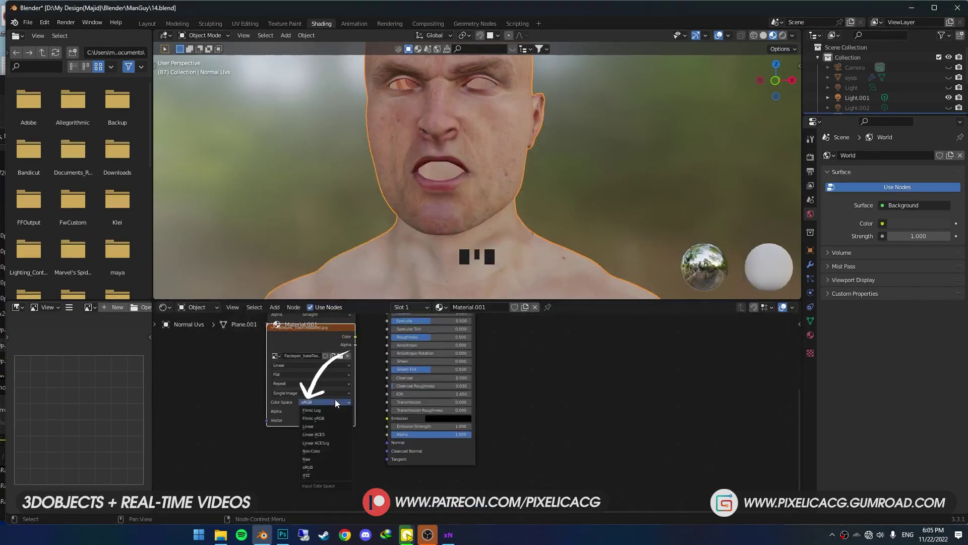
pyautogui.click(325, 450)
pyautogui.scroll(1, 454, 375)
pyautogui.moveTo(454, 376); pyautogui.dragTo(459, 438, button='middle')
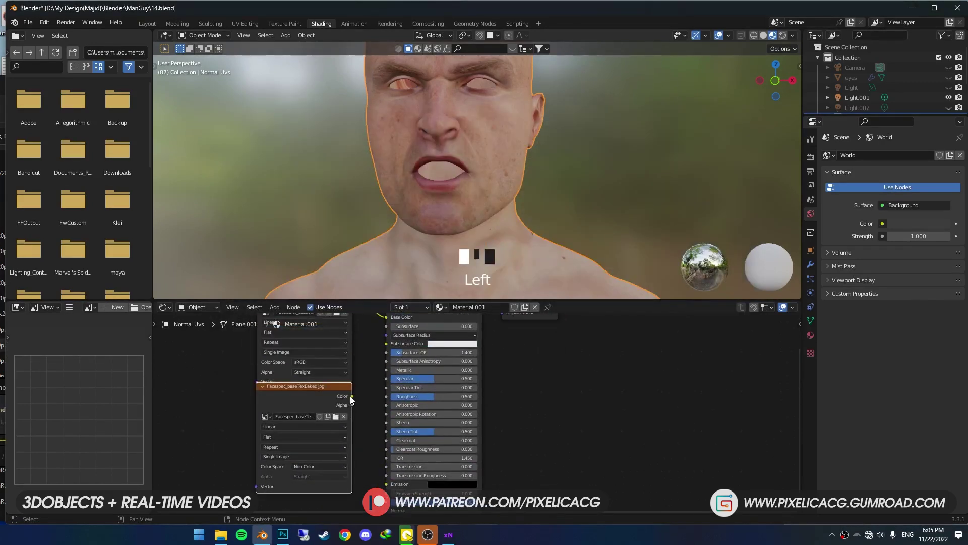
pyautogui.moveTo(352, 396); pyautogui.dragTo(386, 379)
pyautogui.moveTo(386, 379); pyautogui.dragTo(398, 348, button='middle')
# Duplicate the specular texture node below the original and load Facegloss_baseTexBaked.jpg into the copy
pyautogui.scroll(-1, 353, 428)
pyautogui.hotkey('shift', 'd')
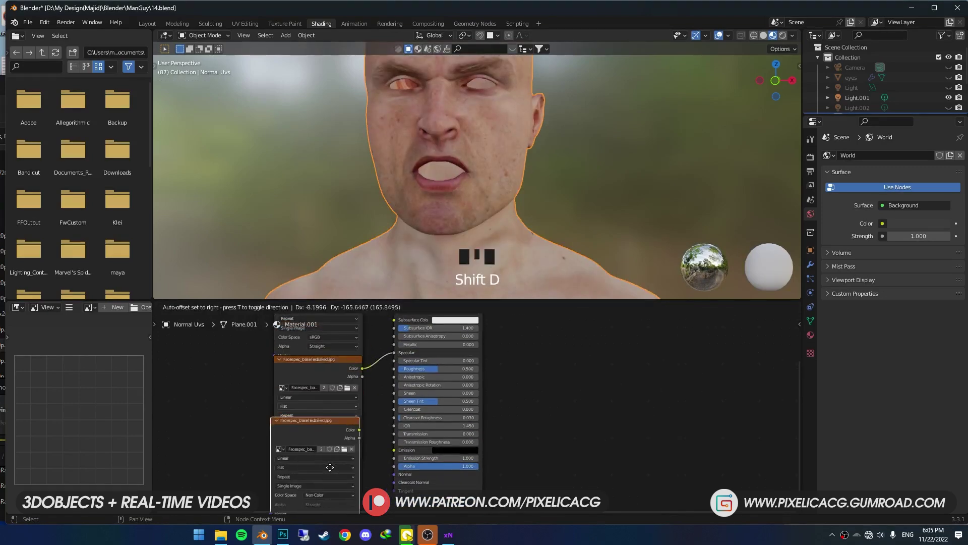
pyautogui.click(335, 481)
pyautogui.moveTo(334, 480); pyautogui.dragTo(332, 440, button='middle')
pyautogui.click(347, 423)
pyautogui.doubleClick(610, 190)
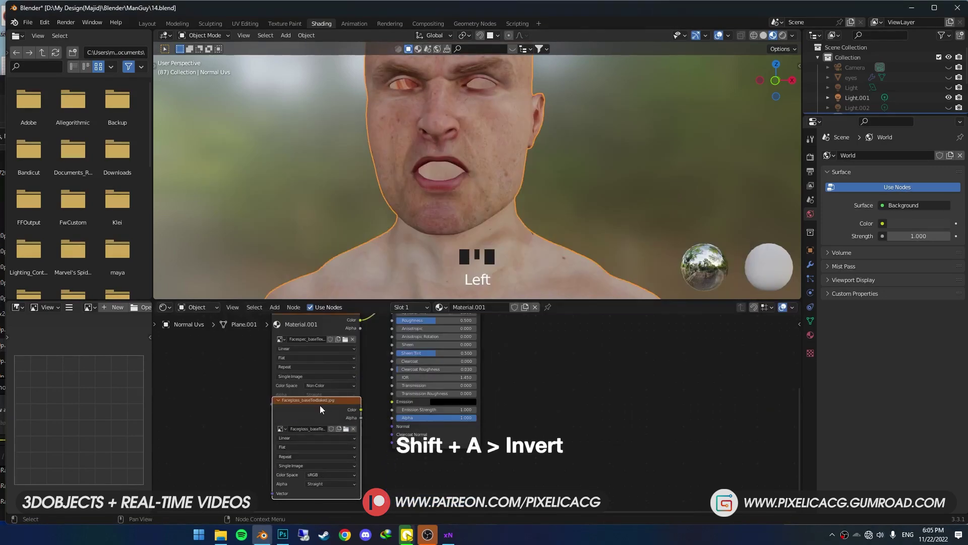
# Route the gloss texture through a new Invert node into the shader's Roughness and set the texture's color space to Non-Color
pyautogui.hotkey('shift', 'a')
pyautogui.moveTo(321, 406); pyautogui.dragTo(276, 443)
pyautogui.click(210, 401)
pyautogui.write('inv')
pyautogui.press('Return')
pyautogui.click(275, 418)
pyautogui.scroll(-2, 283, 413)
pyautogui.click(296, 390)
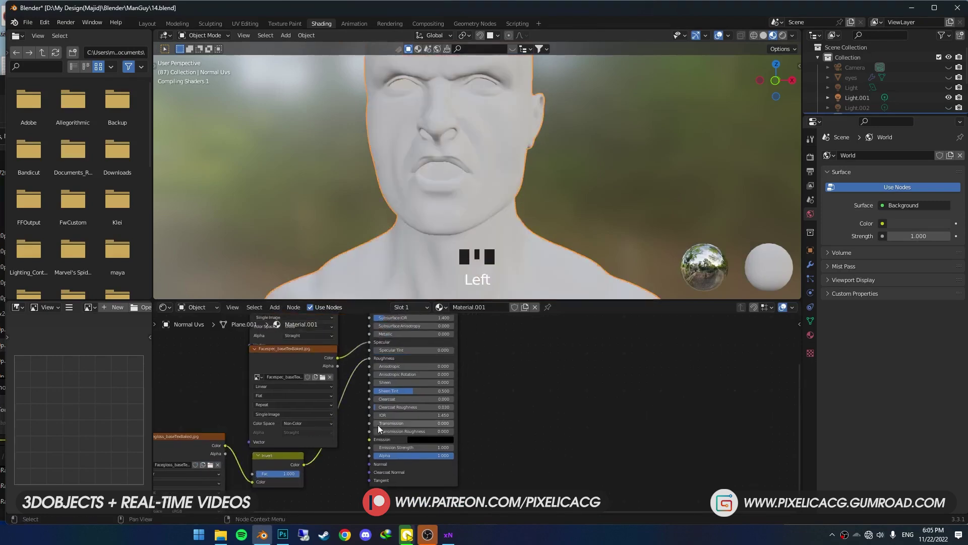
pyautogui.click(299, 434)
pyautogui.click(301, 470)
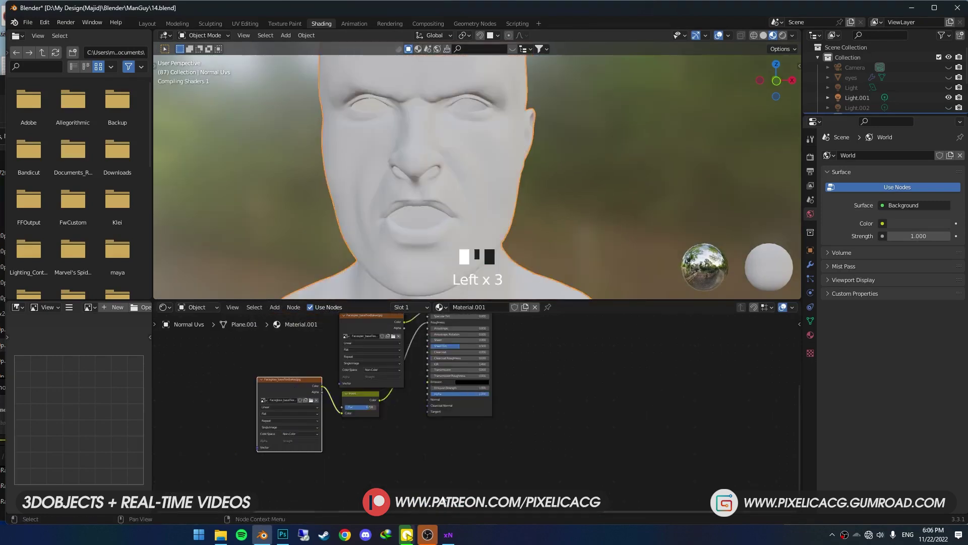
# Duplicate the gloss texture node, load Facenormals_baseTexBaked.jpg into the copy, and place it below the gloss texture
pyautogui.hotkey('shift', 'd')
pyautogui.click(388, 444)
pyautogui.click(405, 429)
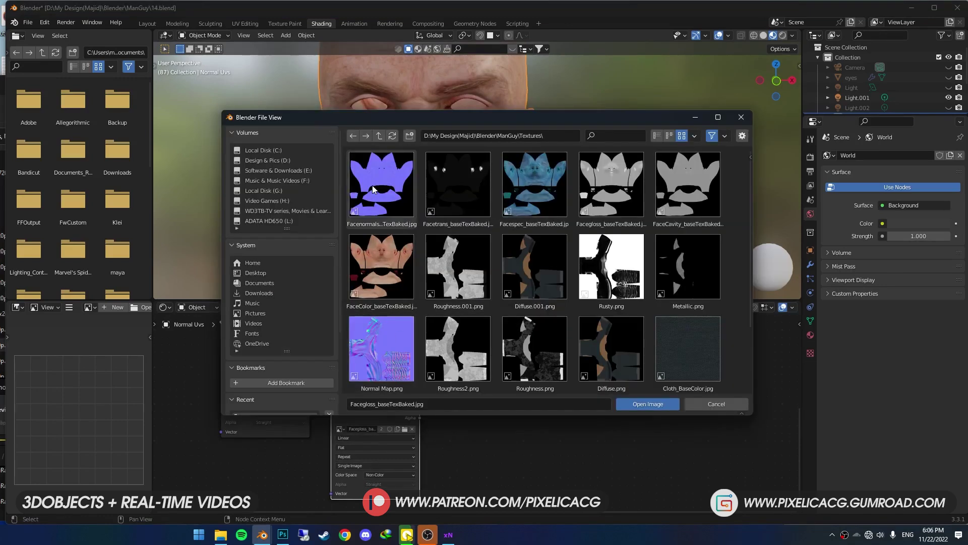
pyautogui.doubleClick(388, 192)
pyautogui.moveTo(391, 402); pyautogui.dragTo(350, 466)
# Connect the normals texture through a new Normal Map node to the shader's Normal input and set its color space to Non-Color
pyautogui.hotkey('shift', 'a')
pyautogui.click(310, 400)
pyautogui.click(348, 415)
pyautogui.moveTo(402, 428); pyautogui.dragTo(447, 381)
pyautogui.moveTo(363, 192); pyautogui.dragTo(424, 183, button='middle')
pyautogui.scroll(3, 439, 182)
pyautogui.scroll(-2, 462, 190)
pyautogui.moveTo(341, 459); pyautogui.dragTo(359, 361, button='middle')
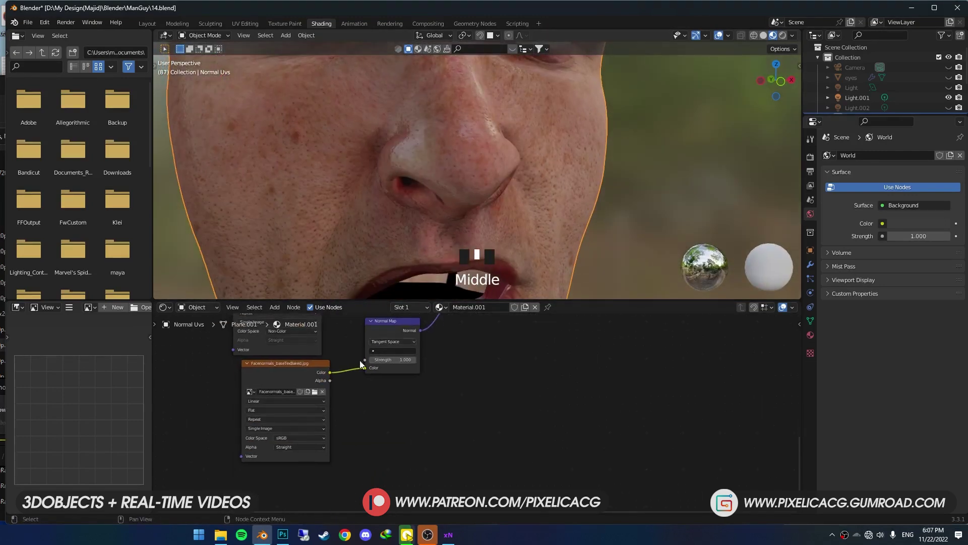
pyautogui.click(302, 438)
pyautogui.click(311, 389)
# Set the Normal Map node's strength to 0.7
pyautogui.scroll(-3, 371, 440)
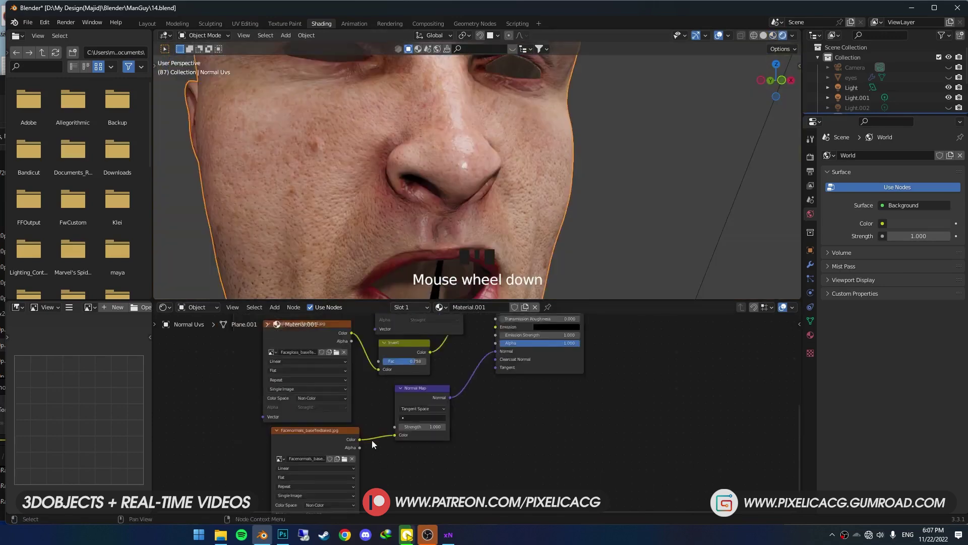
pyautogui.click(390, 389)
pyautogui.press('BackSpace')
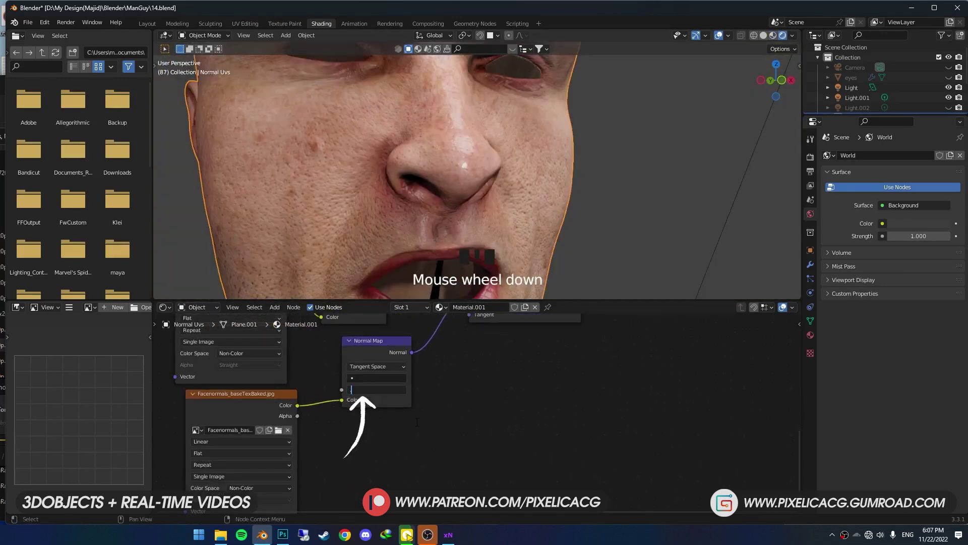
pyautogui.write('.7')
pyautogui.press('Return')
# Duplicate the normals texture node beneath the shader and add a Displacement node beside the copy
pyautogui.scroll(-2, 334, 382)
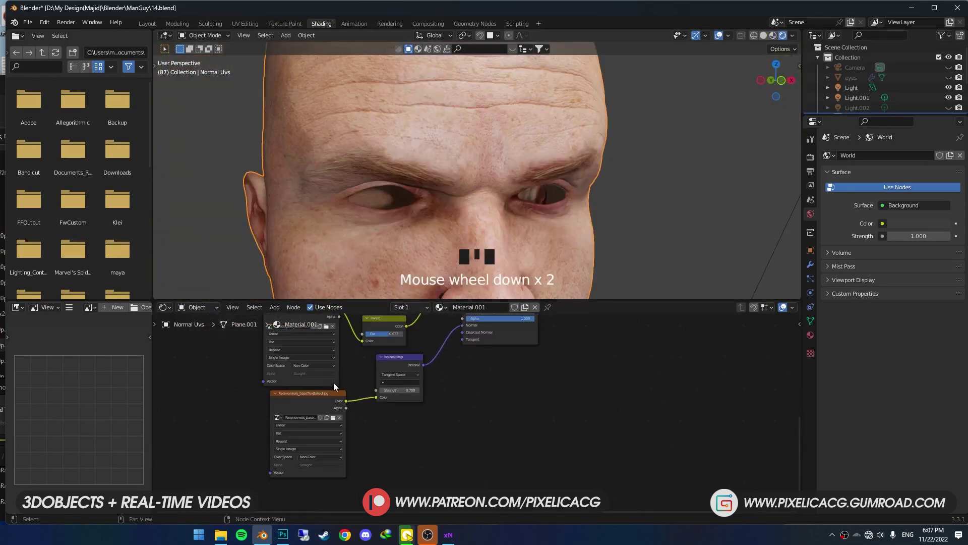
pyautogui.click(333, 396)
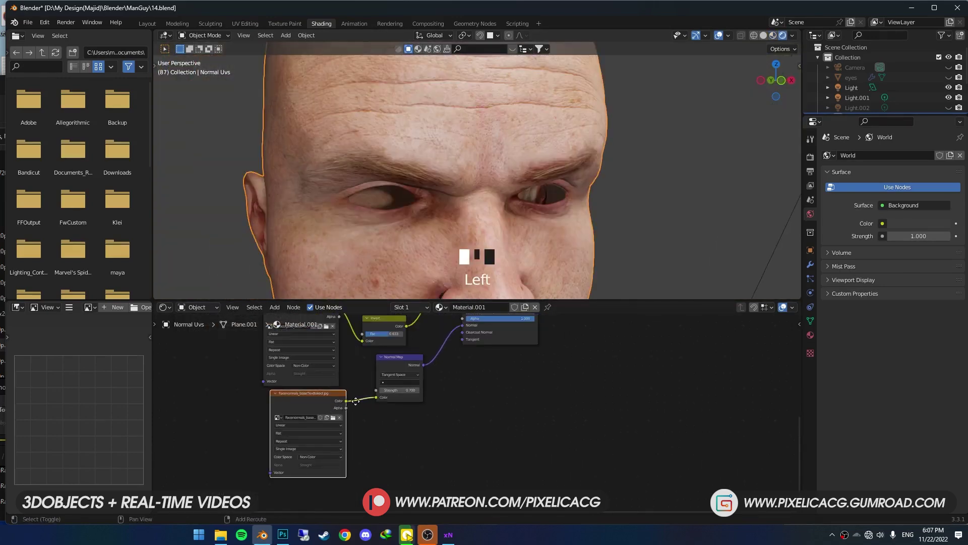
pyautogui.hotkey('shift', 'd')
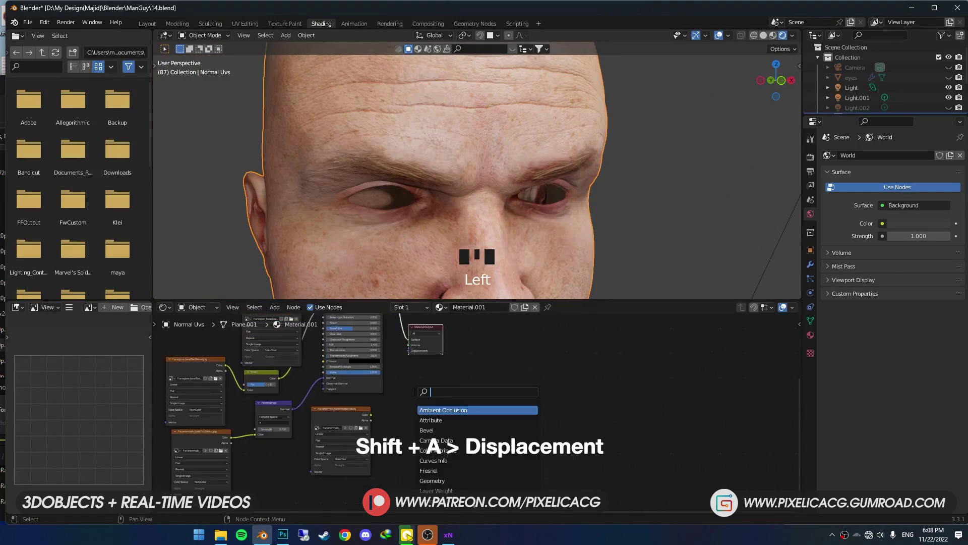
pyautogui.write('dis')
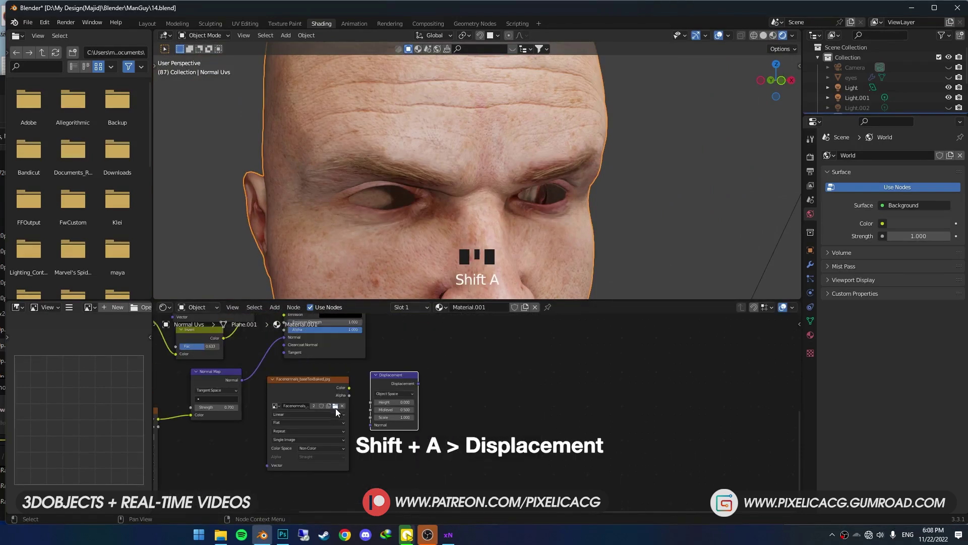
# Load FaceCavity_baseTexBaked.jpg into the duplicated texture node and connect it through the Displacement node to the material output's Displacement
pyautogui.click(335, 406)
pyautogui.doubleClick(706, 201)
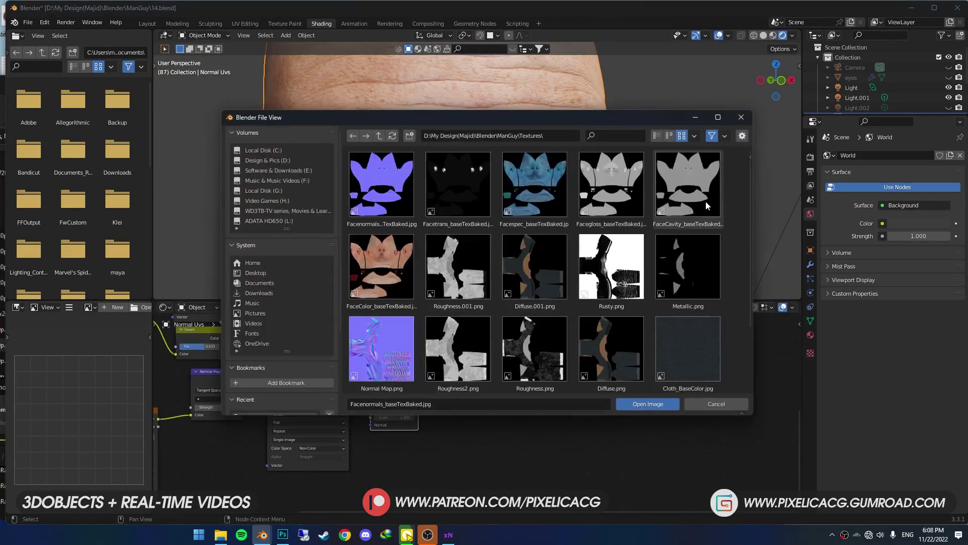
pyautogui.moveTo(382, 389); pyautogui.dragTo(406, 406)
pyautogui.moveTo(462, 383); pyautogui.dragTo(460, 343)
# Set the cavity texture's color space to Non-Color
pyautogui.moveTo(404, 428); pyautogui.dragTo(366, 406, button='middle')
pyautogui.scroll(-1, 353, 444)
pyautogui.click(330, 489)
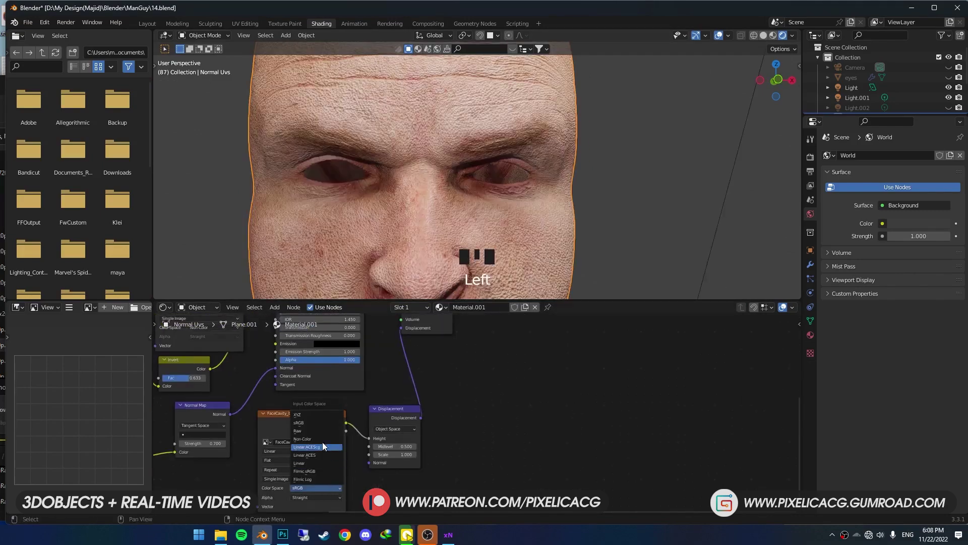
pyautogui.click(320, 440)
# Reduce the Displacement node's scale to a very small value for subtle skin relief
pyautogui.scroll(2, 448, 252)
pyautogui.moveTo(442, 265); pyautogui.dragTo(458, 205, button='middle')
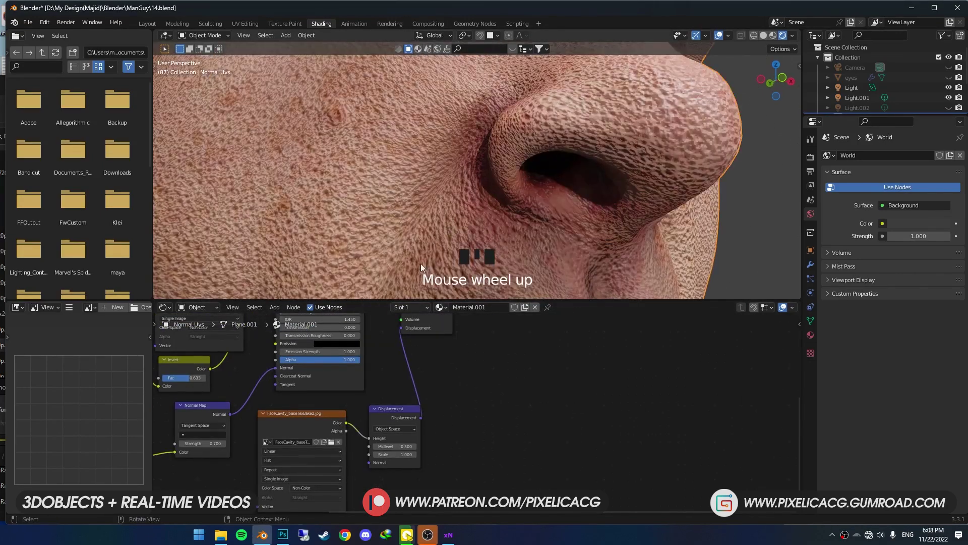
pyautogui.scroll(-2, 422, 267)
pyautogui.press('Return')
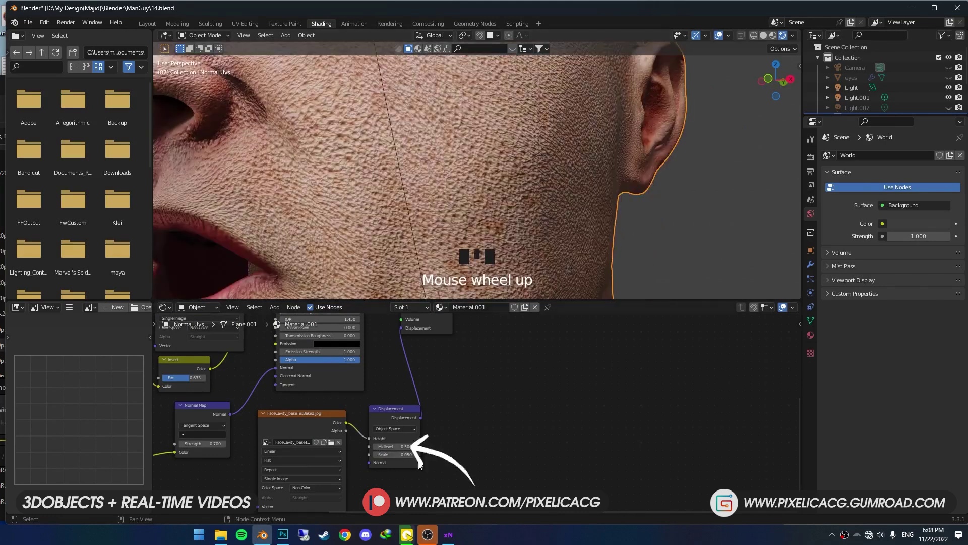
pyautogui.press('BackSpace')
pyautogui.write('2')
pyautogui.click(391, 473)
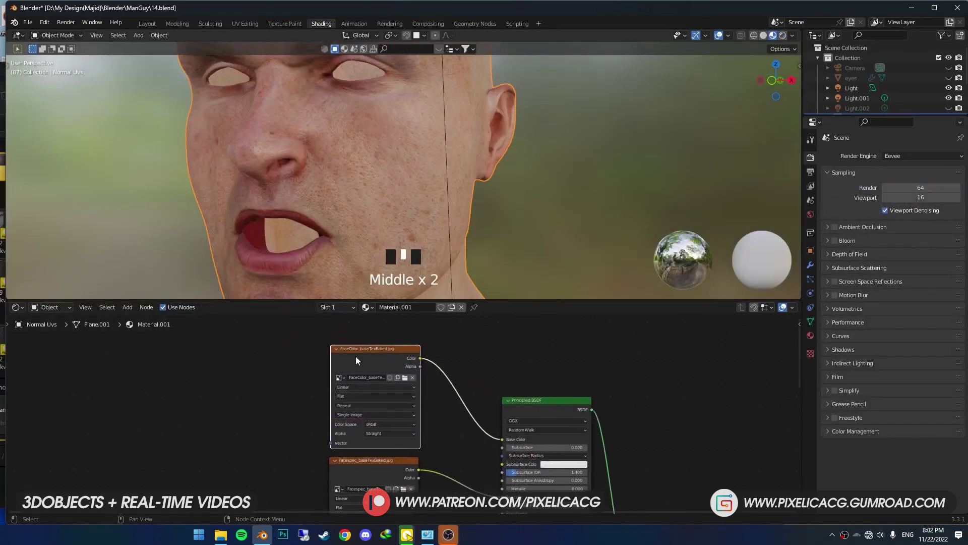
# Move the FaceColor texture node away from the shader and insert a MixRGB node on its Base Color link
pyautogui.moveTo(355, 356); pyautogui.dragTo(162, 337)
pyautogui.hotkey('shift', 'a')
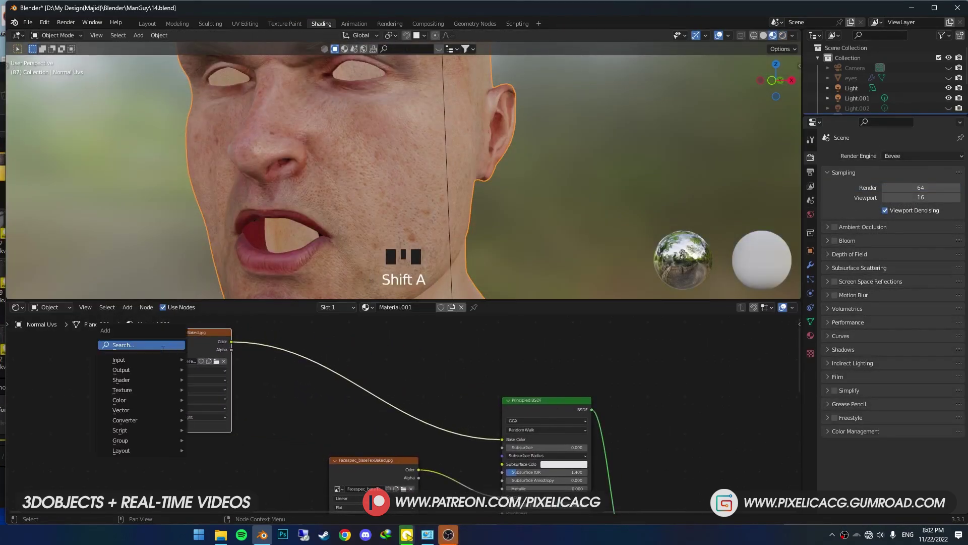
pyautogui.click(168, 344)
pyautogui.press('Return')
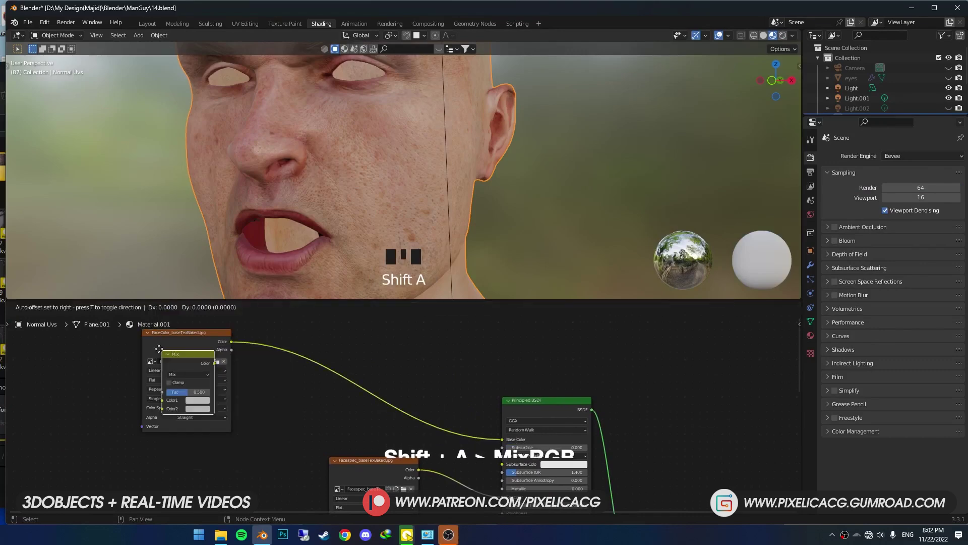
pyautogui.click(348, 375)
# Add an Ambient Occlusion node feeding the Mix node's Color2 and set the blending mode to Multiply
pyautogui.hotkey('shift', 'a')
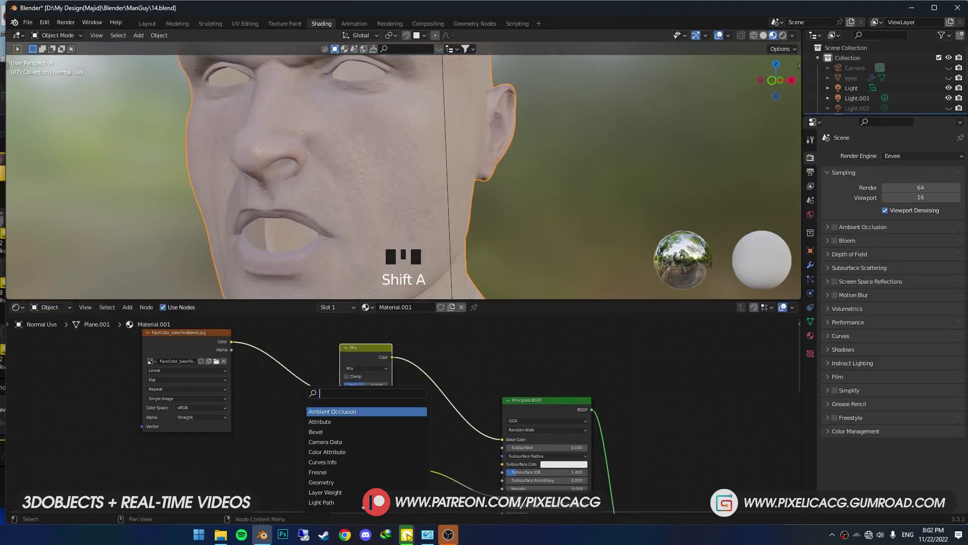
pyautogui.click(330, 413)
pyautogui.click(264, 433)
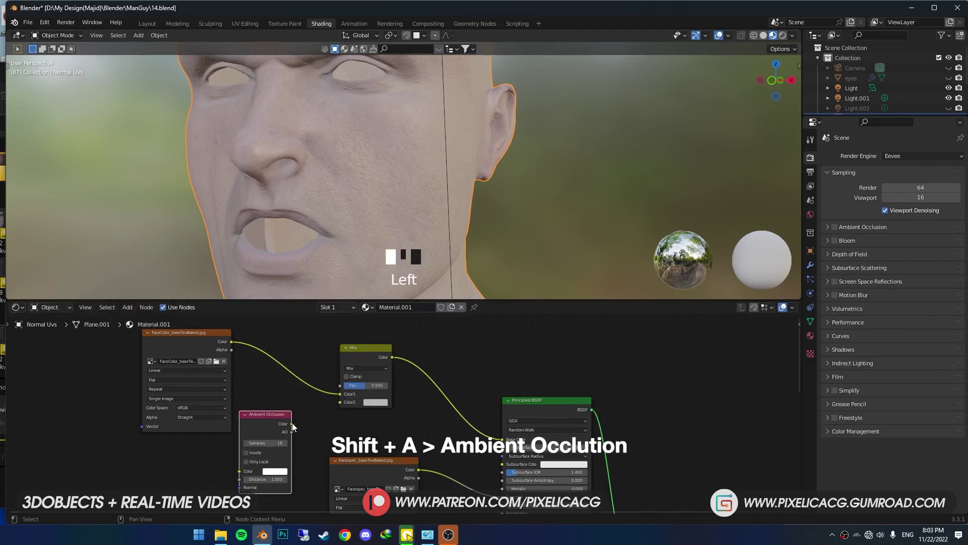
pyautogui.moveTo(291, 423); pyautogui.dragTo(340, 402)
pyautogui.click(366, 368)
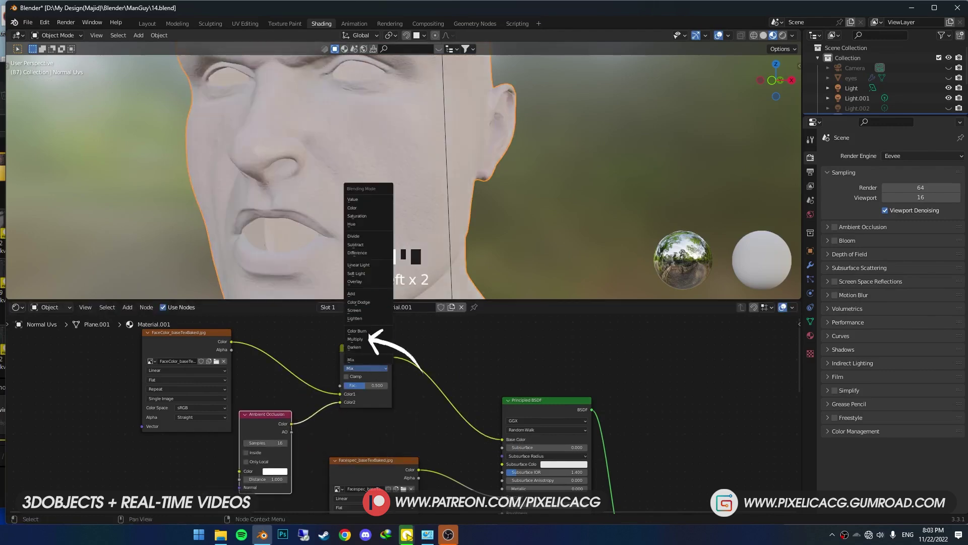
pyautogui.click(371, 339)
# Duplicate the FaceCavity texture node, place it beside the Ambient Occlusion node, and connect it to that node's Color input
pyautogui.moveTo(477, 465); pyautogui.dragTo(423, 315, button='middle')
pyautogui.scroll(-4, 423, 404)
pyautogui.click(454, 451)
pyautogui.moveTo(422, 413); pyautogui.dragTo(470, 441, button='middle')
pyautogui.scroll(-1, 474, 441)
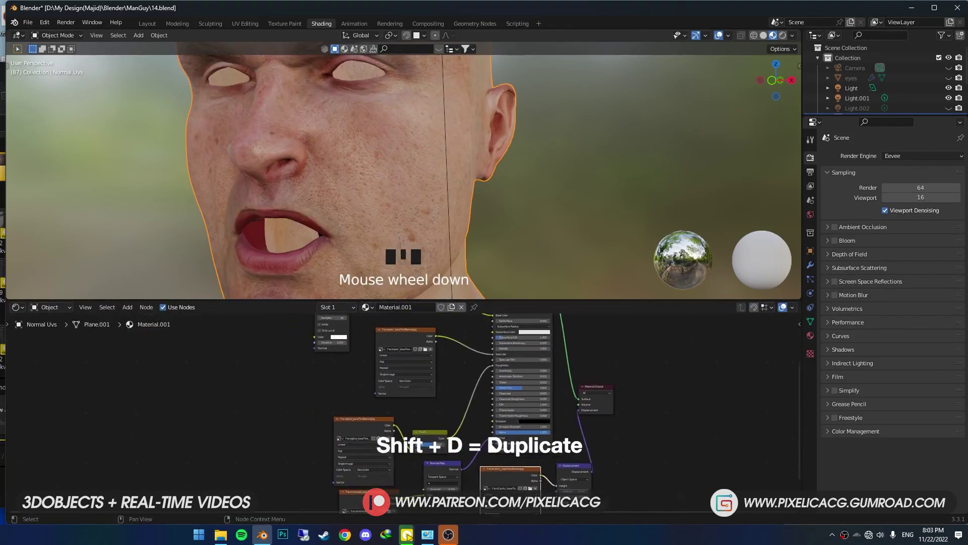
pyautogui.hotkey('shift', 'd')
pyautogui.click(249, 324)
pyautogui.scroll(2, 286, 352)
pyautogui.moveTo(285, 352); pyautogui.dragTo(322, 408, button='middle')
pyautogui.moveTo(328, 412); pyautogui.dragTo(411, 401)
# Set the Multiply node's factor to 0.25
pyautogui.moveTo(453, 374); pyautogui.dragTo(415, 391, button='middle')
pyautogui.scroll(5, 428, 358)
pyautogui.moveTo(429, 358); pyautogui.dragTo(400, 423, button='middle')
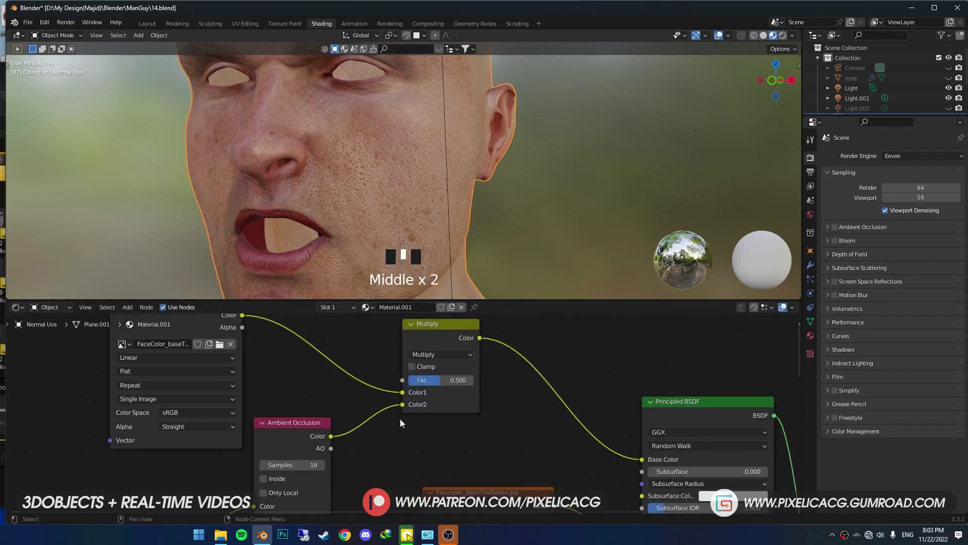
pyautogui.moveTo(433, 380); pyautogui.dragTo(410, 380)
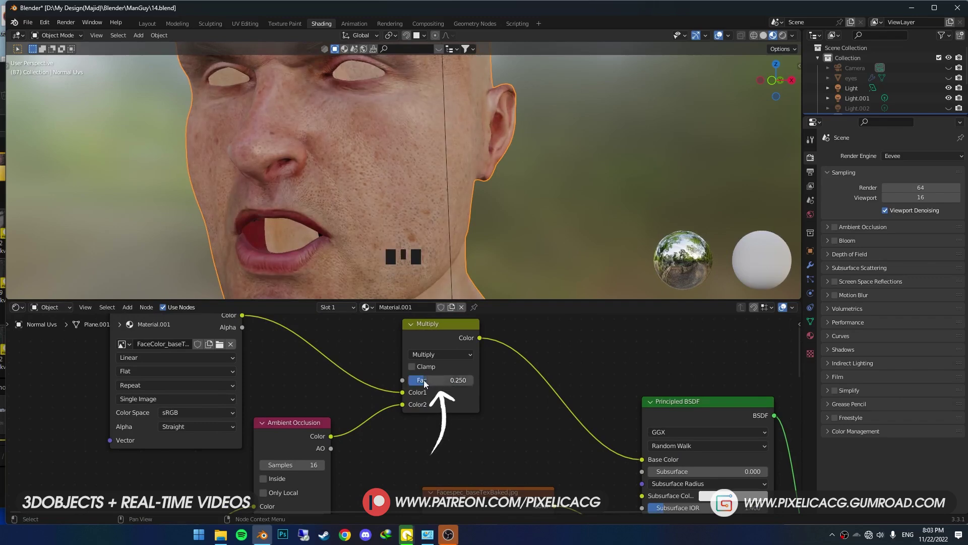
# Duplicate the cavity texture node below the original and load Facetrans_baseTexBaked.jpg into the copy
pyautogui.moveTo(146, 375); pyautogui.dragTo(143, 417)
pyautogui.moveTo(143, 417); pyautogui.dragTo(137, 439)
pyautogui.click(242, 349)
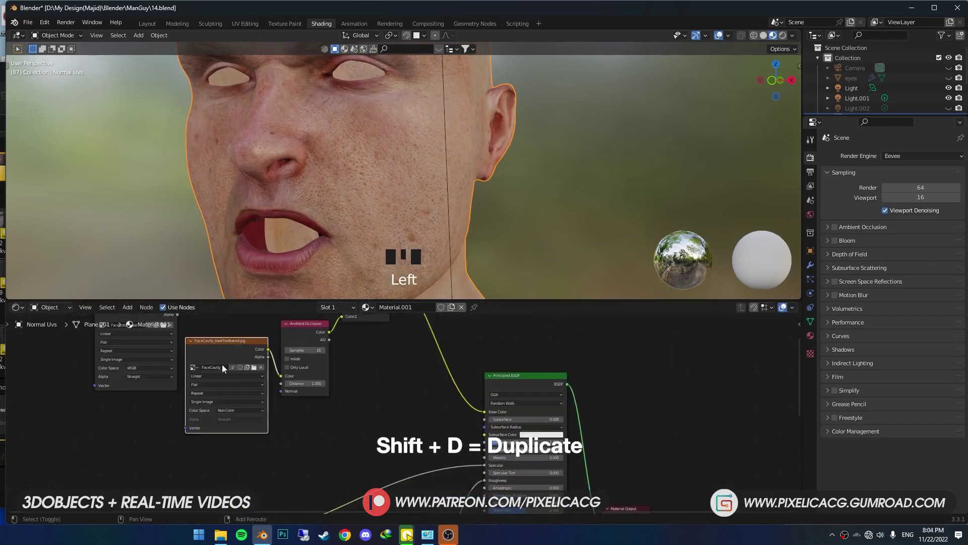
pyautogui.hotkey('shift', 'd')
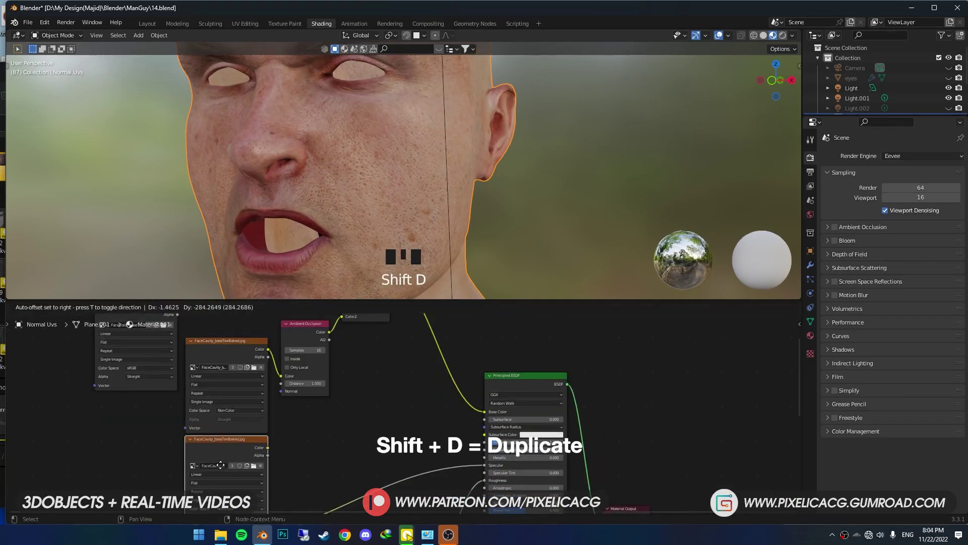
pyautogui.click(249, 450)
pyautogui.moveTo(250, 451); pyautogui.dragTo(267, 427, button='middle')
pyautogui.click(232, 412)
pyautogui.doubleClick(442, 184)
# Collapse and line up the cavity texture and Ambient Occlusion nodes, and connect the FaceColor texture to the shader's Subsurface Color
pyautogui.moveTo(281, 388); pyautogui.dragTo(236, 441, button='middle')
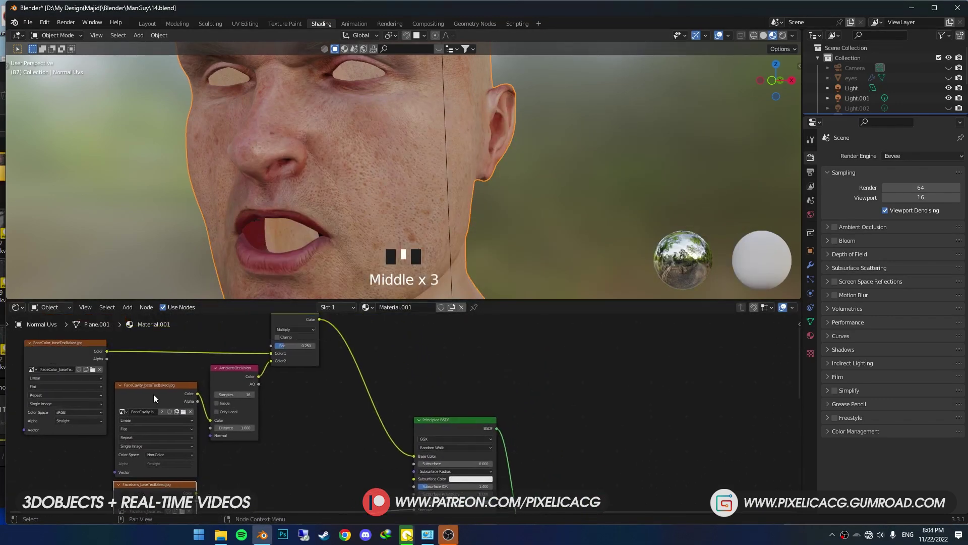
pyautogui.click(120, 385)
pyautogui.moveTo(154, 382); pyautogui.dragTo(156, 373)
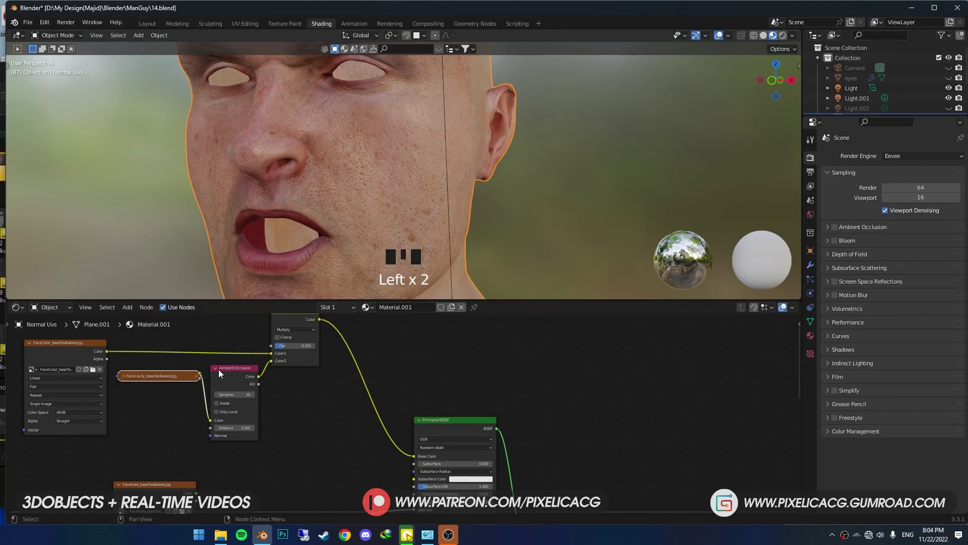
pyautogui.click(216, 368)
pyautogui.moveTo(228, 369); pyautogui.dragTo(190, 367)
pyautogui.moveTo(107, 351); pyautogui.dragTo(414, 476)
# Check in the add-on preferences whether Node Wrangler is enabled
pyautogui.click(44, 23)
pyautogui.click(62, 153)
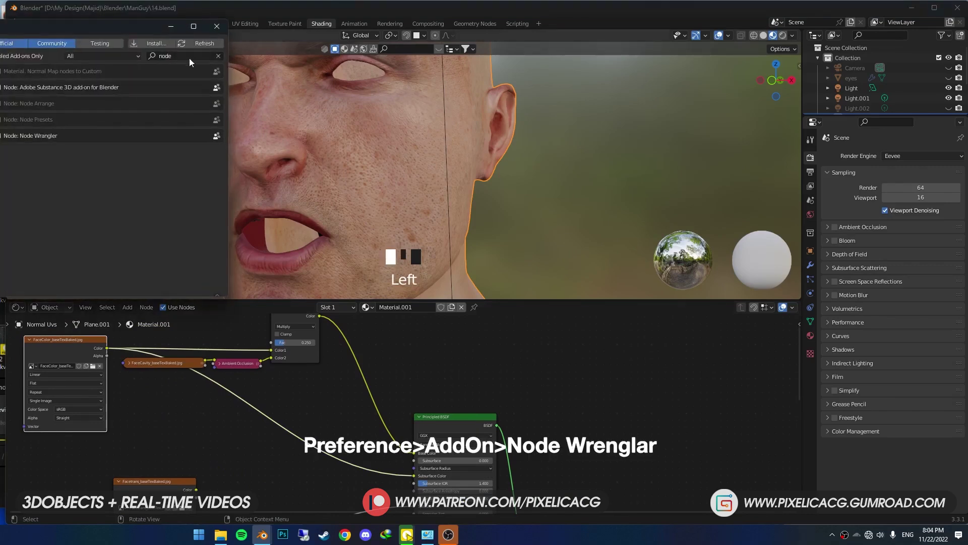
pyautogui.click(216, 25)
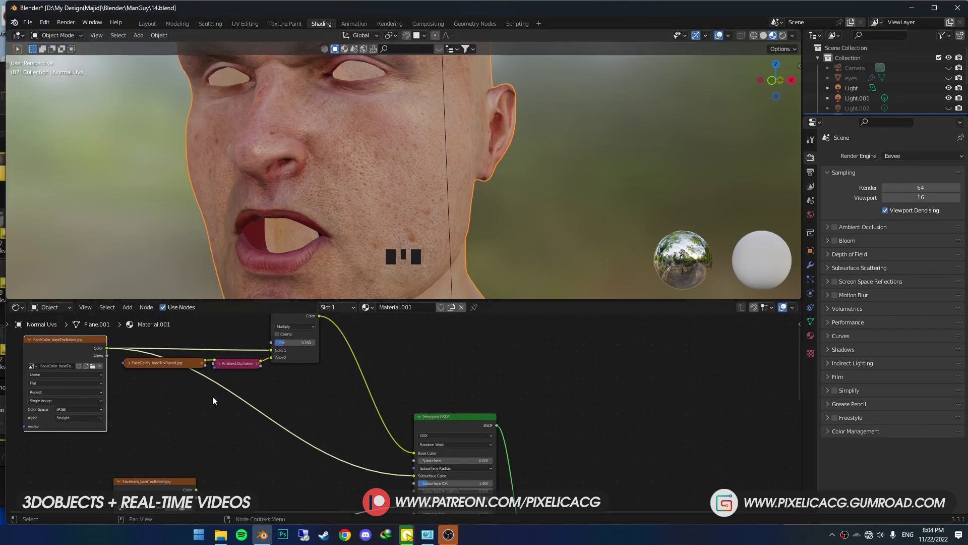
# Insert a Hue Saturation Value node on the link from the FaceColor texture to Subsurface Color
pyautogui.moveTo(248, 360); pyautogui.dragTo(250, 359, button='middle')
pyautogui.hotkey('shift', 'a')
pyautogui.click(250, 358)
pyautogui.write('hu')
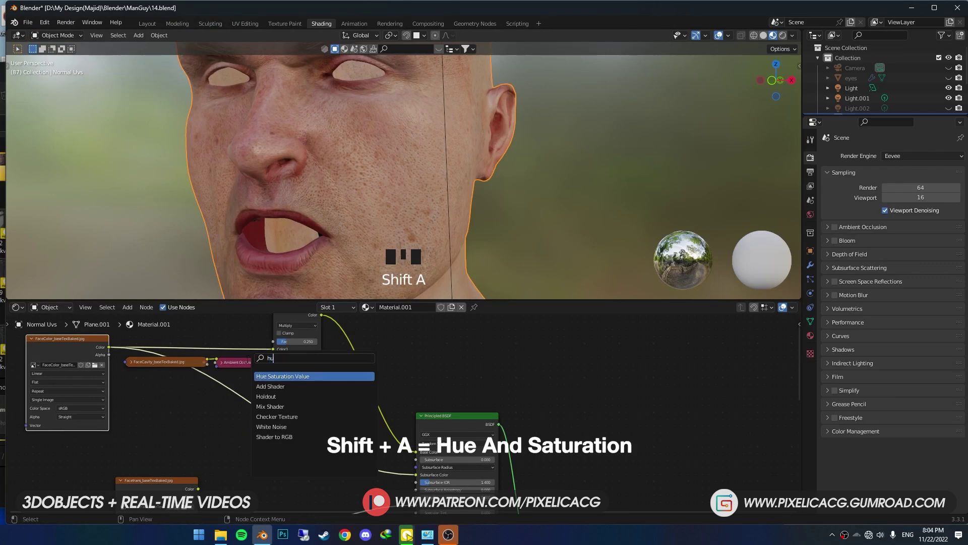
pyautogui.press('Return')
pyautogui.click(251, 400)
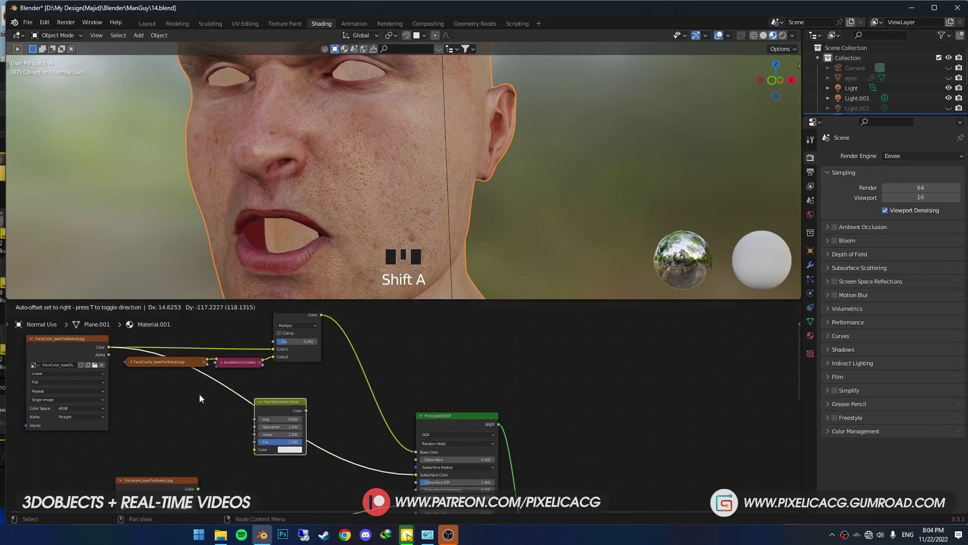
# Add a reroute point on the link into the Hue Saturation Value node and reposition it to tidy the layout
pyautogui.keyDown('shift'); pyautogui.moveTo(201, 398); pyautogui.dragTo(176, 397, button='right'); pyautogui.keyUp('shift')
pyautogui.press('g')
pyautogui.click(126, 417)
pyautogui.click(295, 395)
# Preview the Hue Saturation Value node on the head and set its hue to 0.48 and saturation to 1.2
pyautogui.scroll(3, 222, 357)
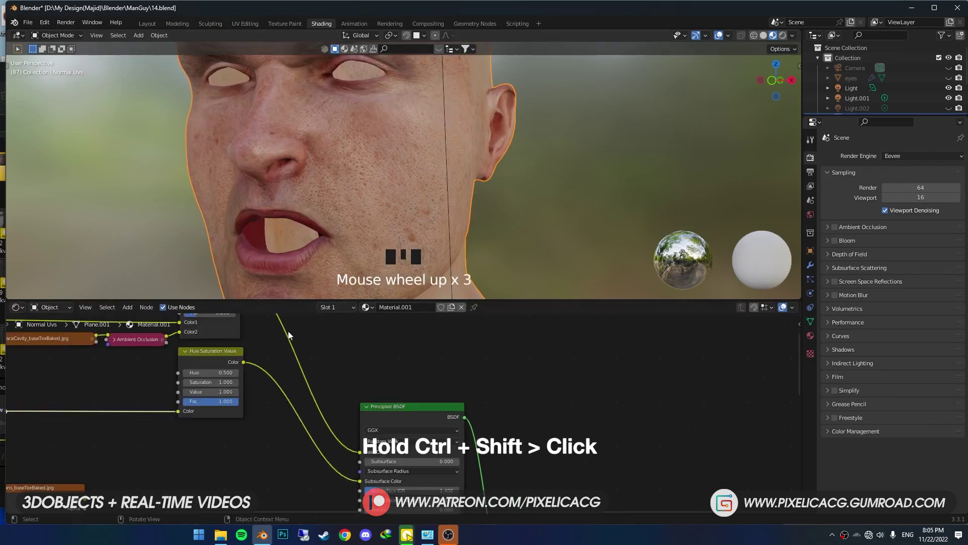
pyautogui.keyDown('ctrl'); pyautogui.keyDown('shift'); pyautogui.click(221, 352); pyautogui.keyUp('shift'); pyautogui.keyUp('ctrl')
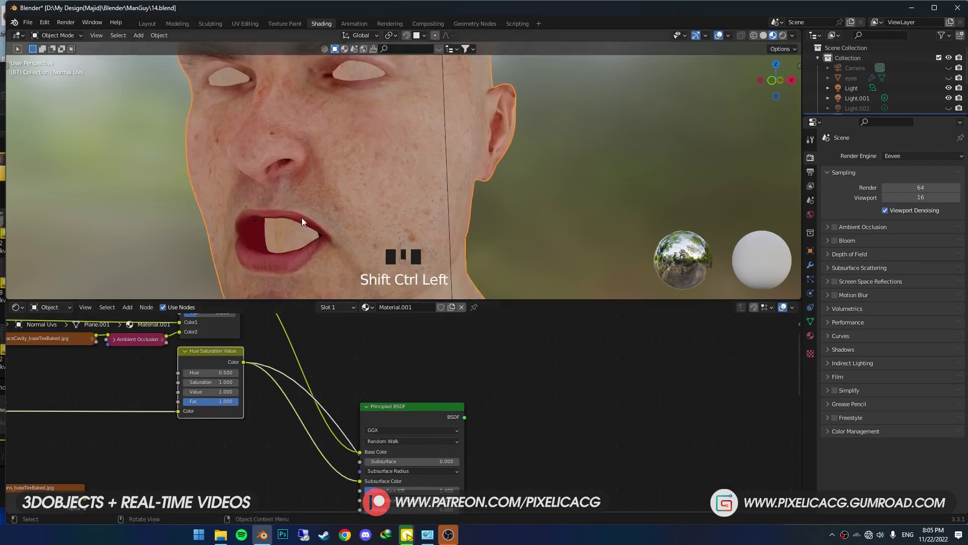
pyautogui.moveTo(302, 220); pyautogui.dragTo(343, 220, button='middle')
pyautogui.scroll(1, 343, 221)
pyautogui.moveTo(211, 382); pyautogui.dragTo(187, 372)
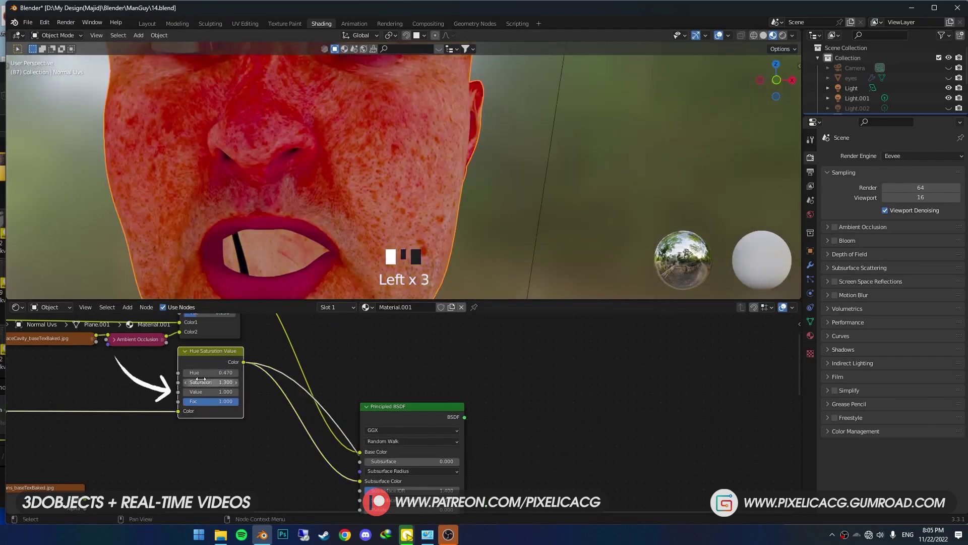
pyautogui.moveTo(197, 202); pyautogui.dragTo(282, 221, button='middle')
pyautogui.click(218, 372)
pyautogui.write('0.47')
pyautogui.click(212, 382)
pyautogui.click(212, 372)
pyautogui.write('0.48')
pyautogui.click(200, 382)
# Add a MixRGB node, connecting the Facetrans texture to its Color2 and its output to the shader's Subsurface input
pyautogui.moveTo(302, 220); pyautogui.dragTo(219, 221, button='middle')
pyautogui.scroll(1, 219, 220)
pyautogui.hotkey('shift', 'a')
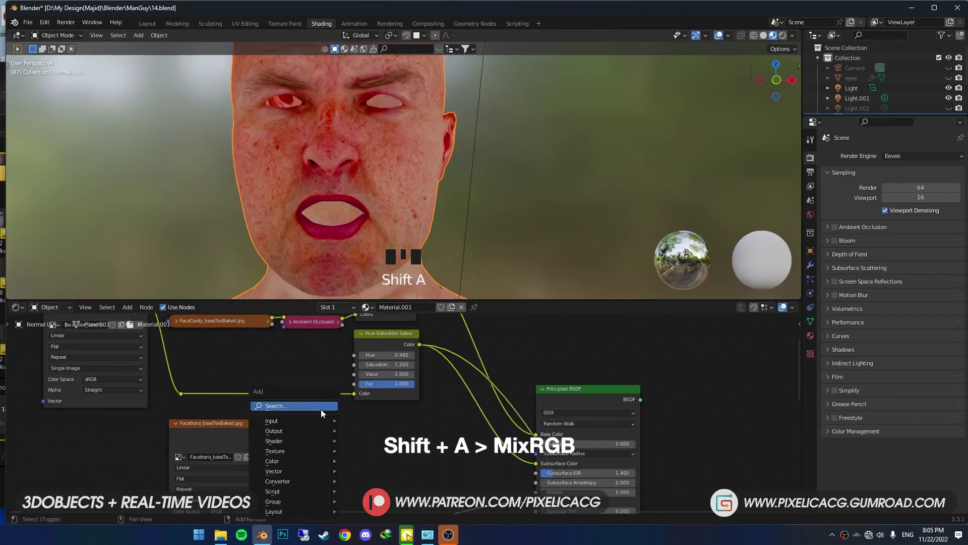
pyautogui.click(292, 474)
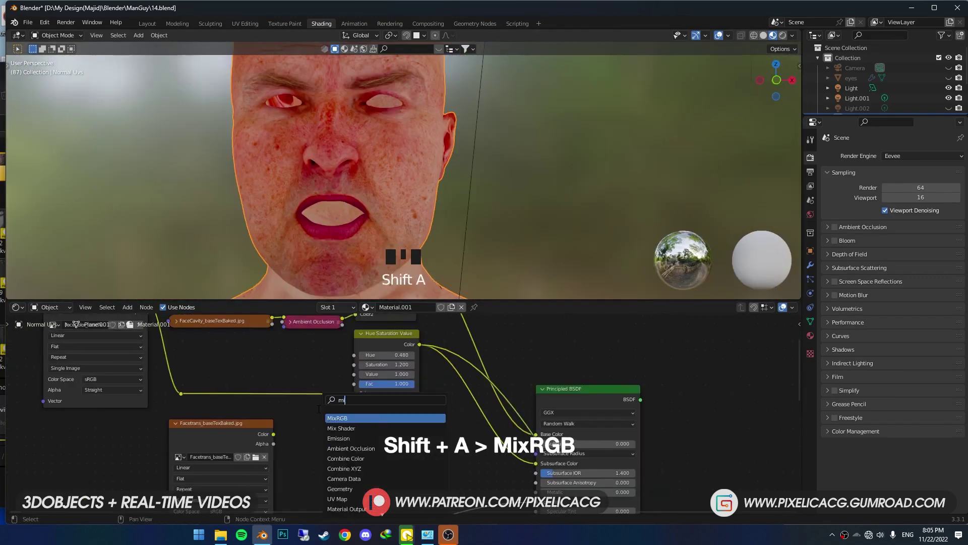
pyautogui.click(383, 434)
pyautogui.moveTo(343, 444); pyautogui.dragTo(391, 412, button='middle')
pyautogui.moveTo(295, 423); pyautogui.dragTo(355, 476)
pyautogui.moveTo(414, 424); pyautogui.dragTo(494, 422)
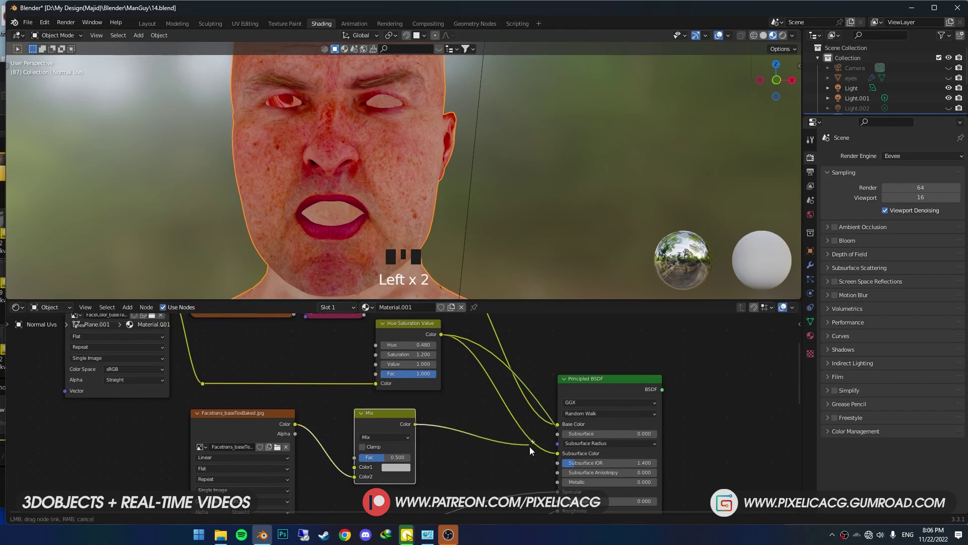
pyautogui.moveTo(554, 430); pyautogui.dragTo(557, 433)
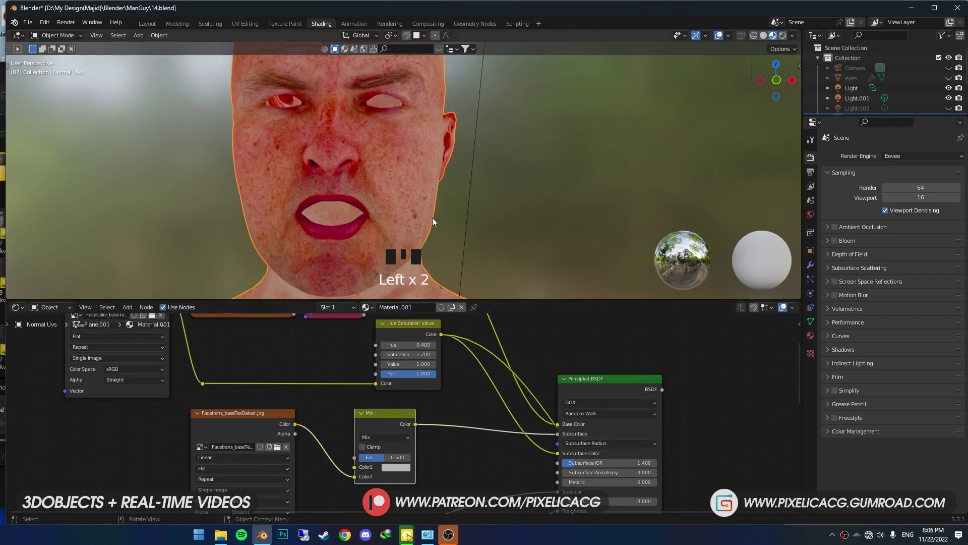
# Reconnect the Principled BSDF to the material output and switch the viewport to Rendered shading
pyautogui.keyDown('ctrl'); pyautogui.keyDown('shift'); pyautogui.click(618, 384); pyautogui.keyUp('shift'); pyautogui.keyUp('ctrl')
pyautogui.moveTo(364, 204); pyautogui.dragTo(422, 196, button='middle')
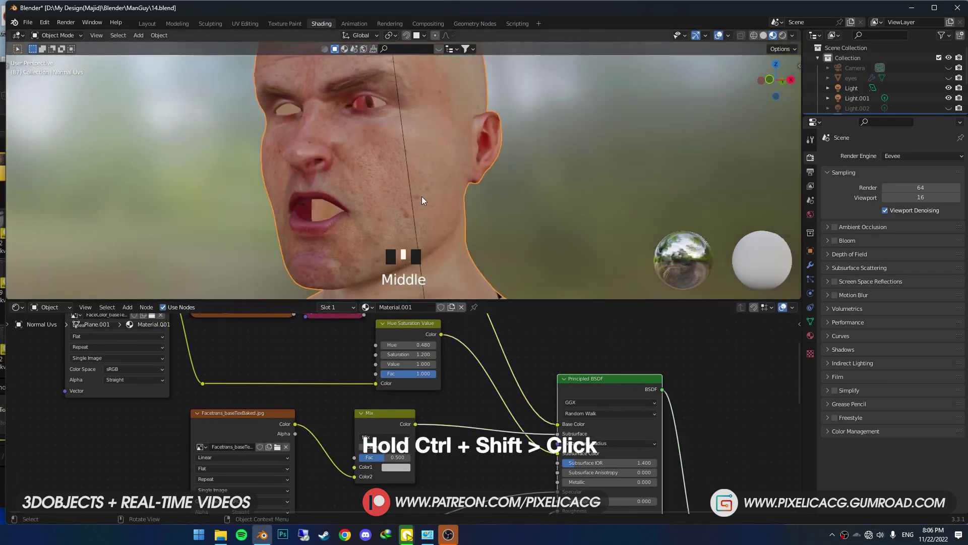
pyautogui.scroll(2, 422, 196)
pyautogui.press('z')
pyautogui.click(393, 188)
# Insert a ColorRamp between the Facetrans texture and the Mix node, and move its black stop inward along the gradient
pyautogui.moveTo(232, 428); pyautogui.dragTo(251, 393, button='middle')
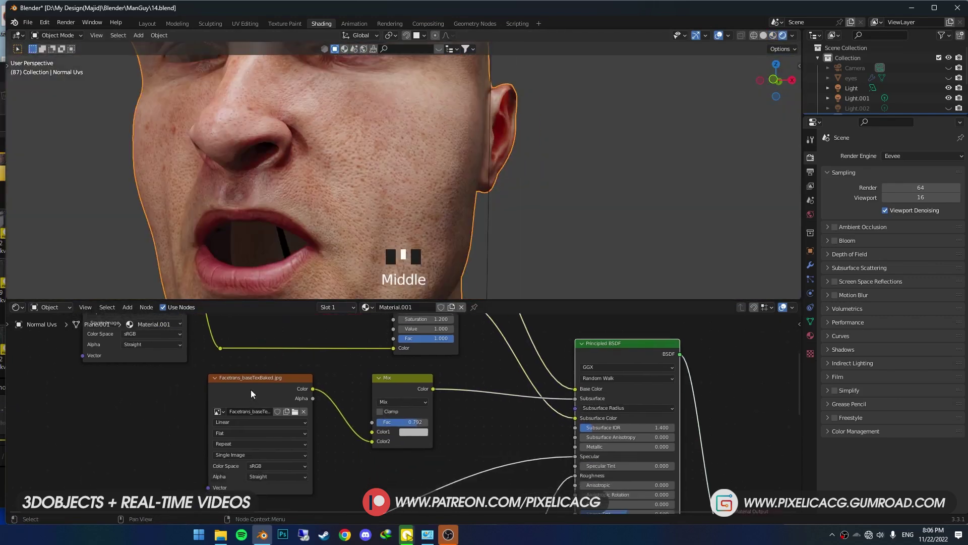
pyautogui.moveTo(251, 393)
pyautogui.mouseDown()
pyautogui.moveTo(154, 421)
pyautogui.moveTo(119, 406)
pyautogui.mouseUp()
pyautogui.hotkey('shift', 'a')
pyautogui.click(118, 405)
pyautogui.write('col')
pyautogui.press('Return')
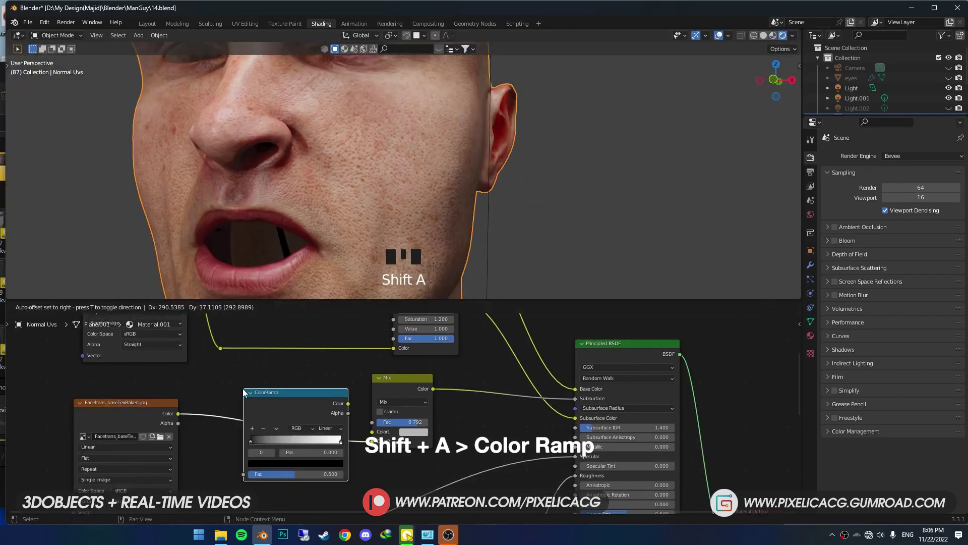
pyautogui.click(233, 391)
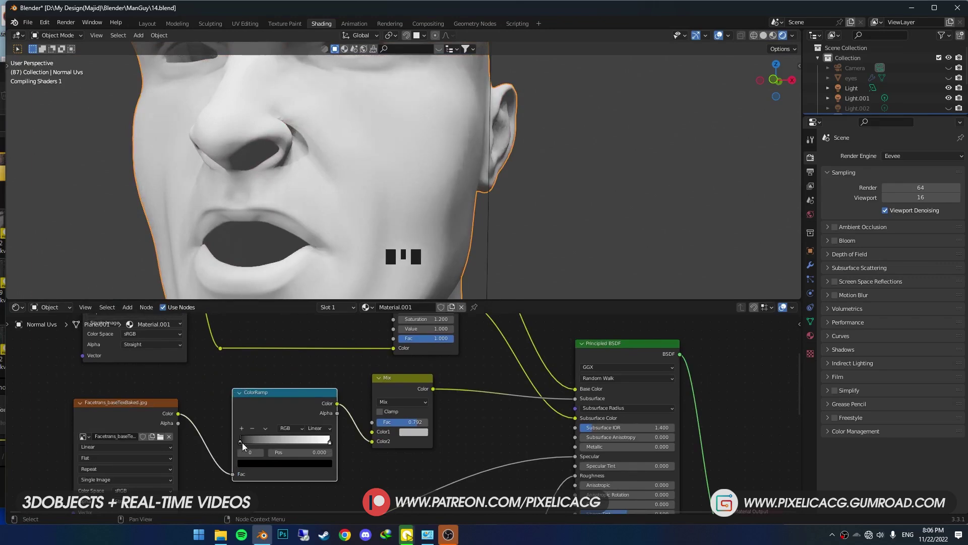
pyautogui.moveTo(242, 443); pyautogui.dragTo(267, 442)
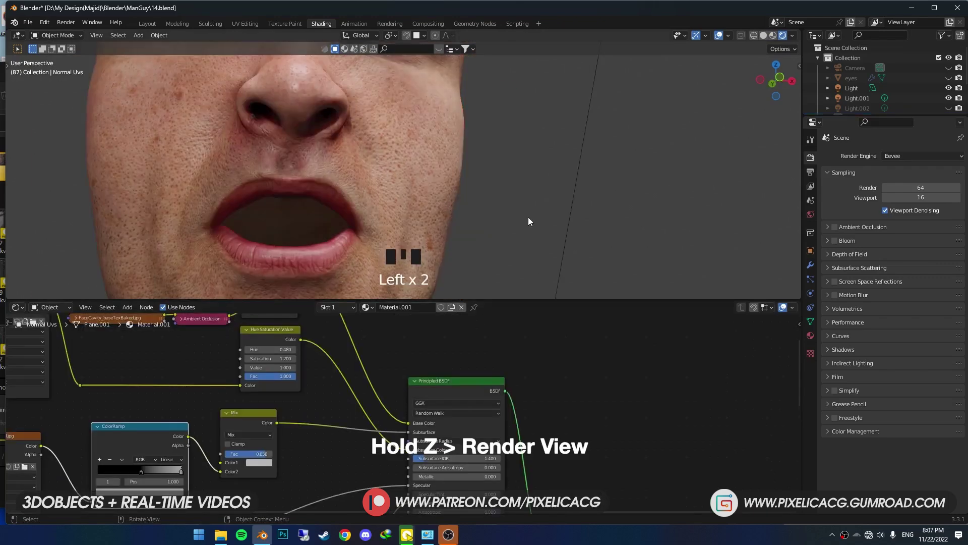
# Switch the viewport to Solid, change the render engine to Cycles, and return the viewport to Rendered shading
pyautogui.press('z')
pyautogui.moveTo(917, 150); pyautogui.dragTo(900, 191)
pyautogui.moveTo(613, 224); pyautogui.dragTo(564, 230, button='middle')
pyautogui.press('z')
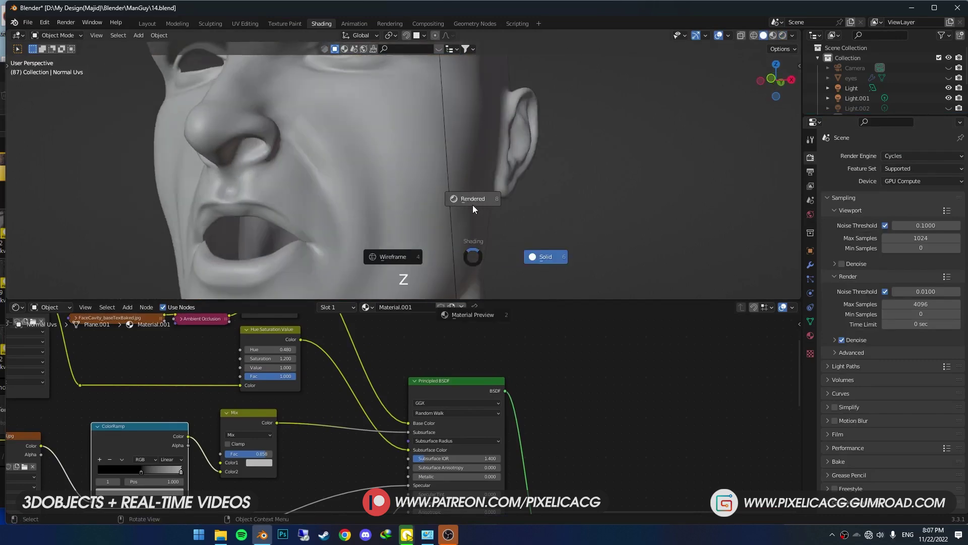
pyautogui.click(473, 205)
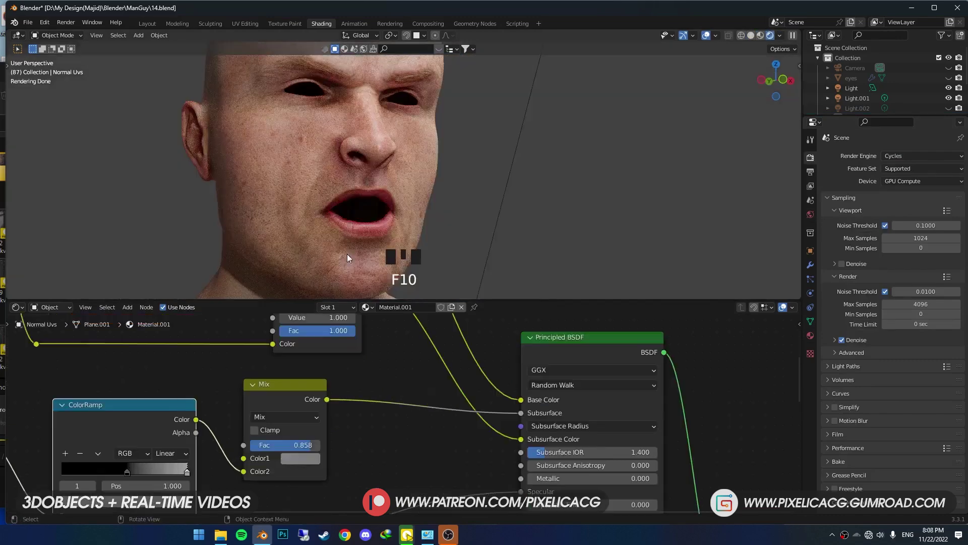
# Connect the base colour reroute to the Mix node's Color1 input and set the mix factor to 0.792
pyautogui.moveTo(222, 427); pyautogui.dragTo(358, 458, button='middle')
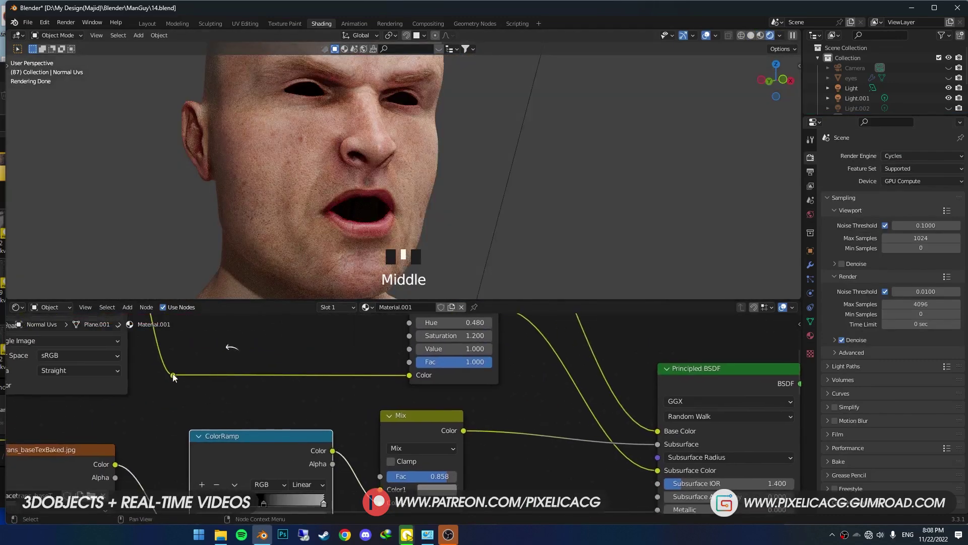
pyautogui.moveTo(173, 375); pyautogui.dragTo(380, 489)
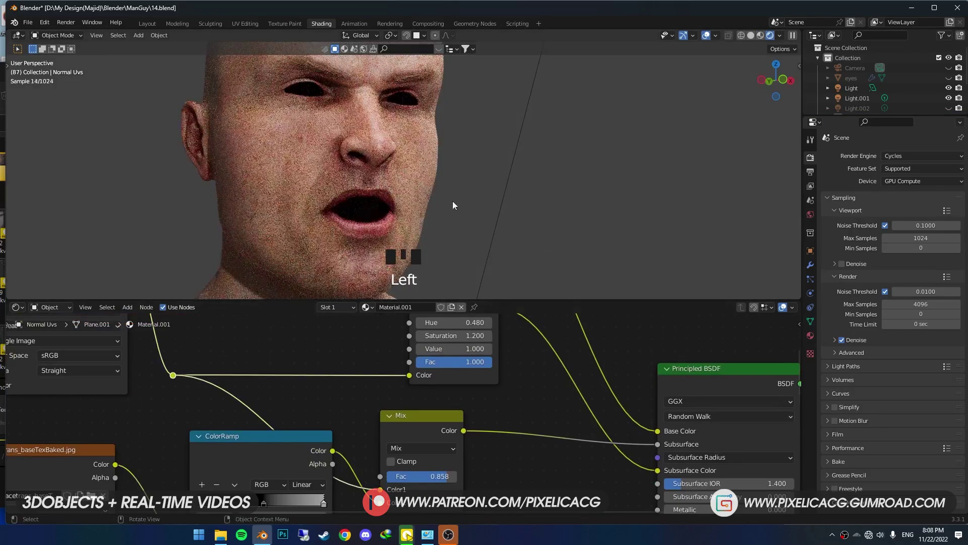
pyautogui.scroll(3, 416, 184)
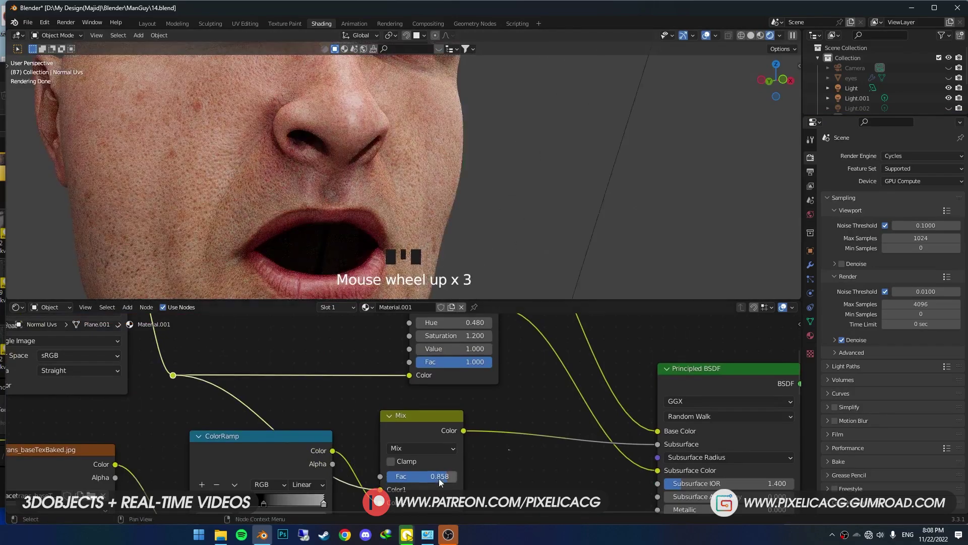
pyautogui.moveTo(438, 478)
pyautogui.mouseDown()
pyautogui.moveTo(405, 478)
pyautogui.moveTo(445, 478)
pyautogui.mouseUp()
pyautogui.moveTo(493, 229); pyautogui.dragTo(473, 222, button='middle')
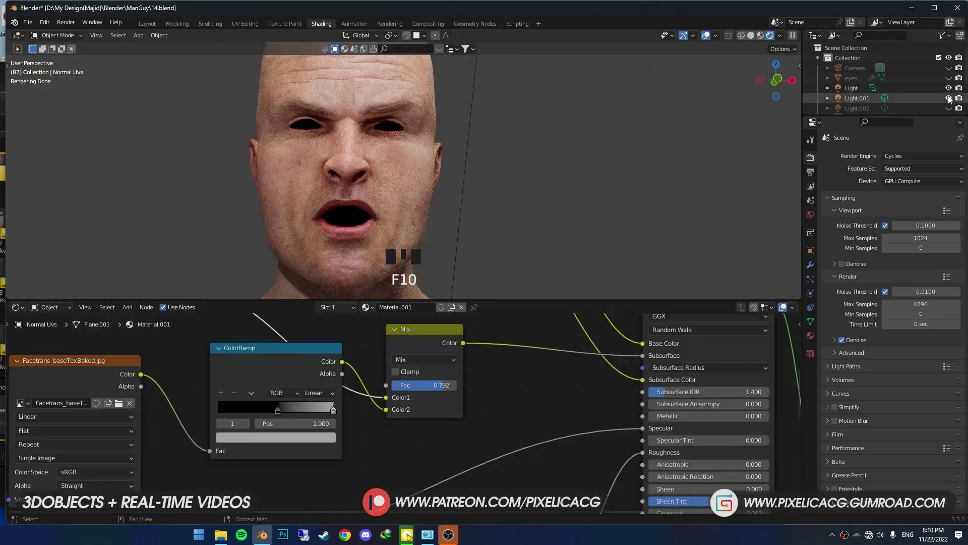
# Hide Light.001 and inspect the skin on the nose, cheek and mouth up close
pyautogui.click(851, 148)
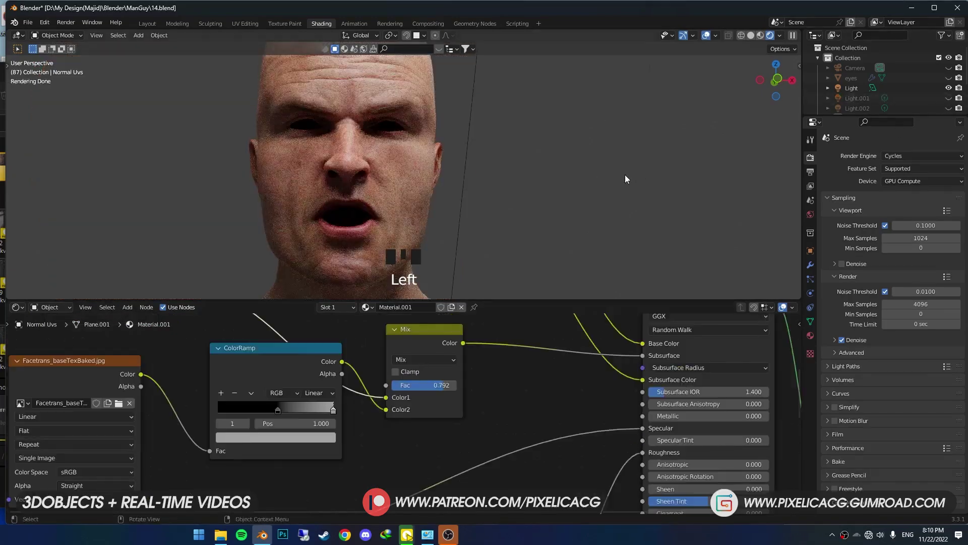
pyautogui.moveTo(384, 188); pyautogui.dragTo(374, 189, button='middle')
pyautogui.scroll(4, 353, 212)
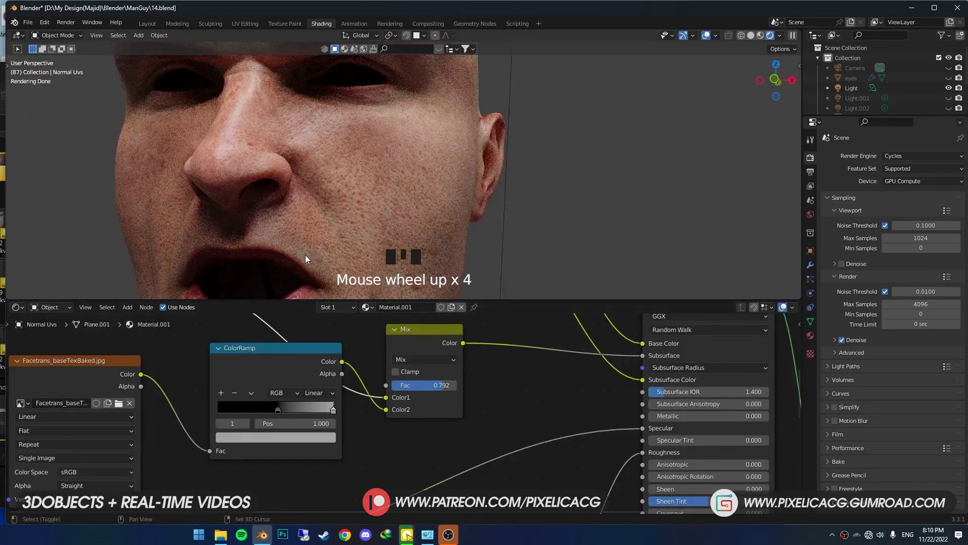
pyautogui.keyDown('shift'); pyautogui.moveTo(304, 255); pyautogui.dragTo(338, 204, button='middle'); pyautogui.keyUp('shift')
# Switch the shader editor to the World nodes and add an Environment Texture below the Background node, using cayley_interior_2k.hdr
pyautogui.click(65, 309)
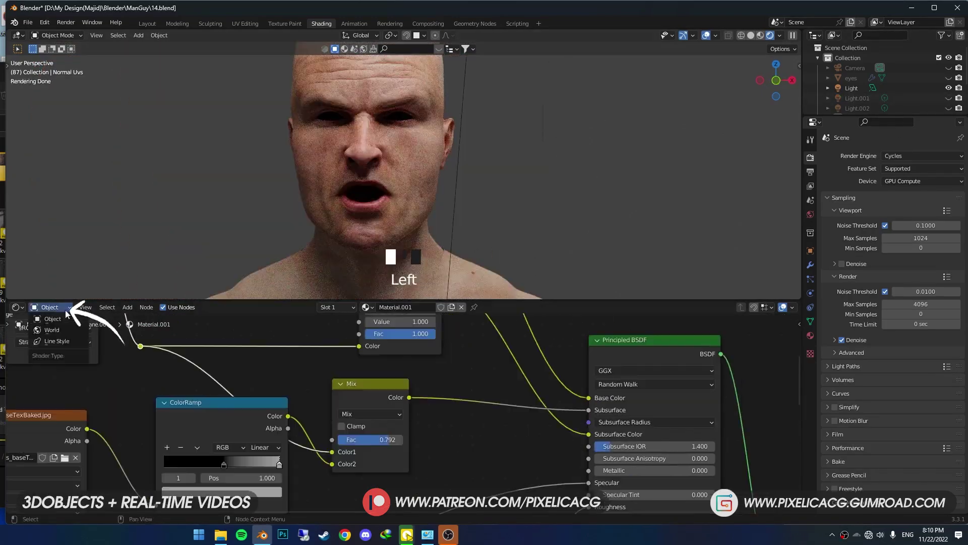
pyautogui.click(76, 330)
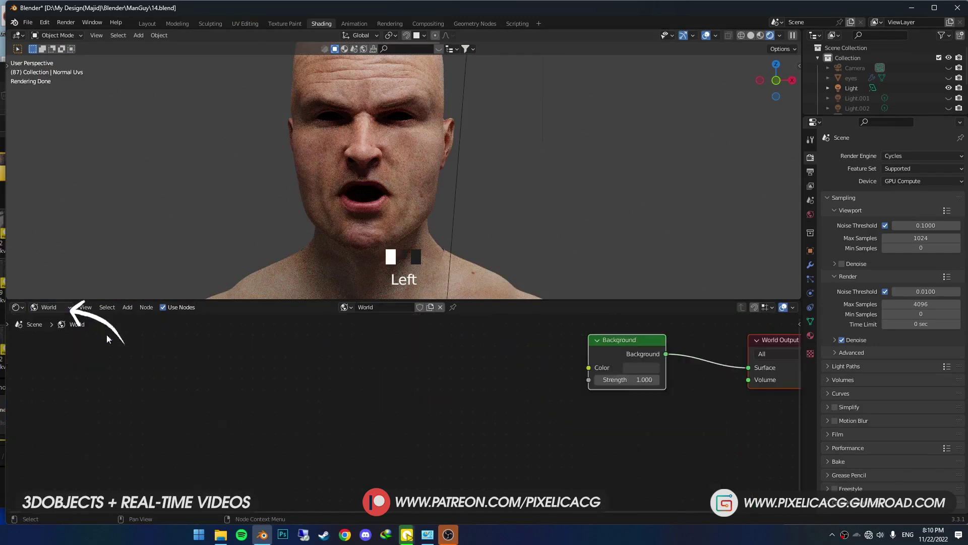
pyautogui.moveTo(561, 368); pyautogui.dragTo(544, 372, button='middle')
pyautogui.hotkey('shift', 'a')
pyautogui.click(413, 385)
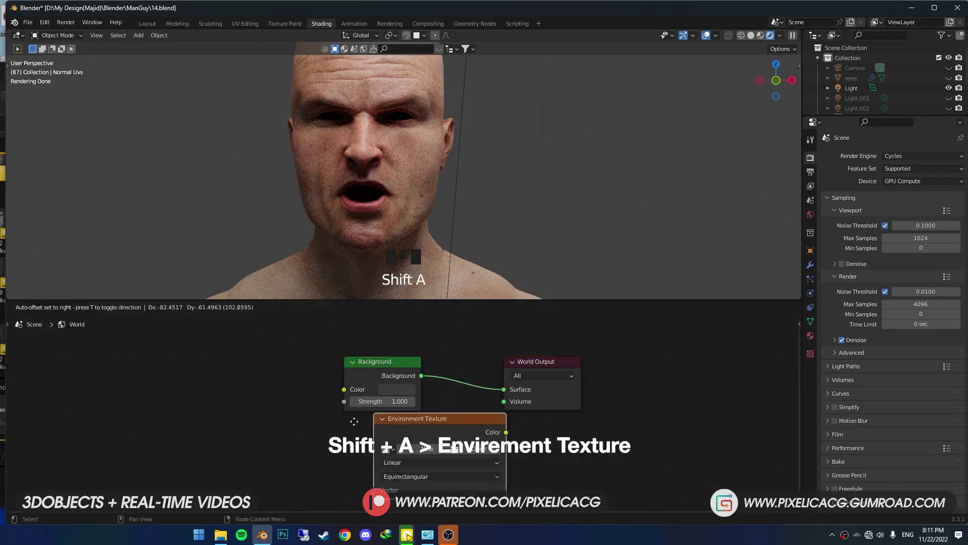
pyautogui.click(305, 429)
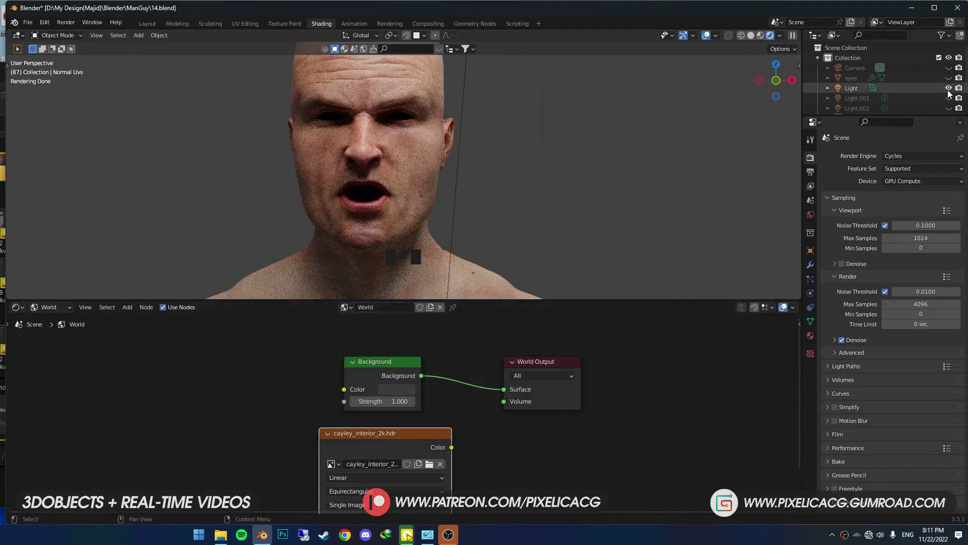
# Hide the remaining Light and connect the Environment Texture's color to the Background node
pyautogui.click(948, 89)
pyautogui.moveTo(451, 447); pyautogui.dragTo(461, 417)
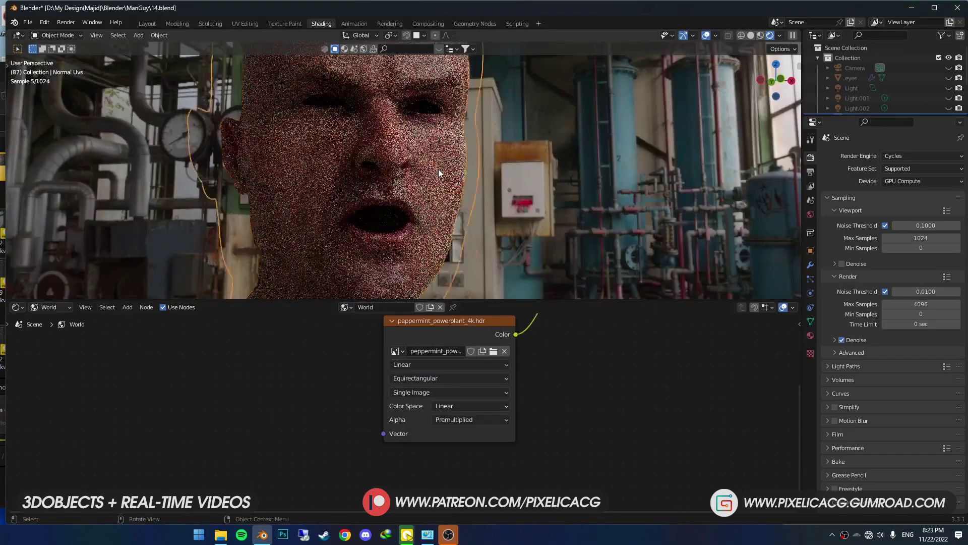
pyautogui.scroll(5, 435, 175)
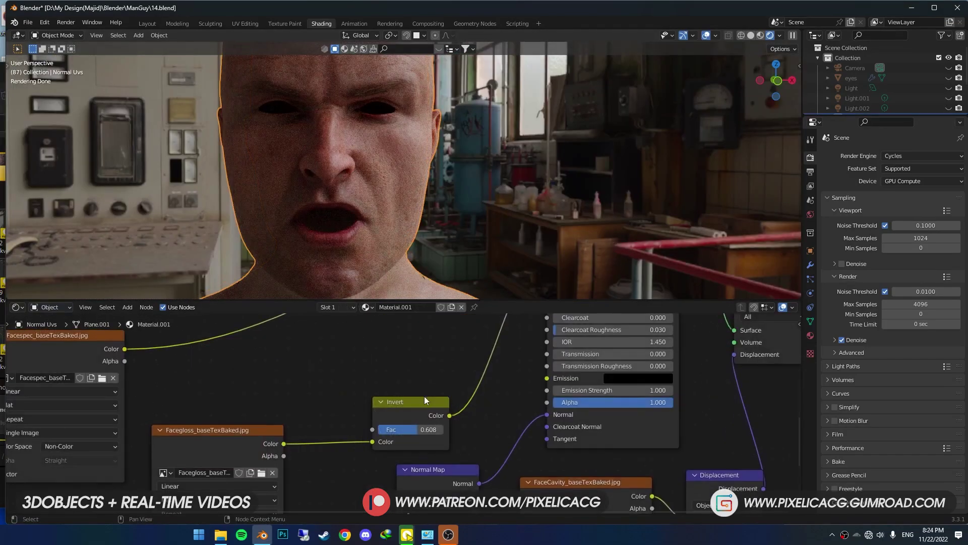
# Lower the factor of the Invert node fed by the Facegloss texture and inspect the rendered face
pyautogui.scroll(-2, 344, 201)
pyautogui.scroll(3, 345, 204)
pyautogui.moveTo(422, 430); pyautogui.dragTo(405, 430)
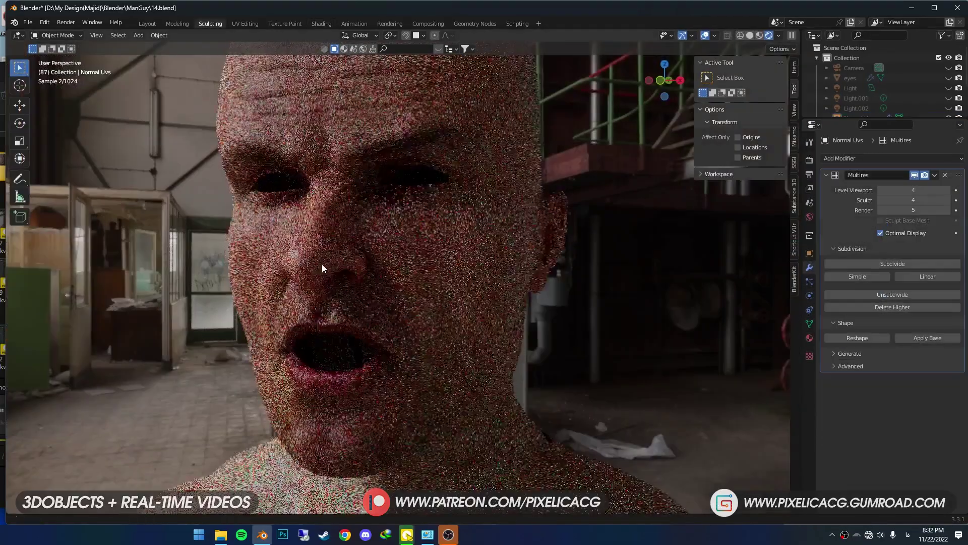
pyautogui.moveTo(330, 298); pyautogui.dragTo(388, 305, button='middle')
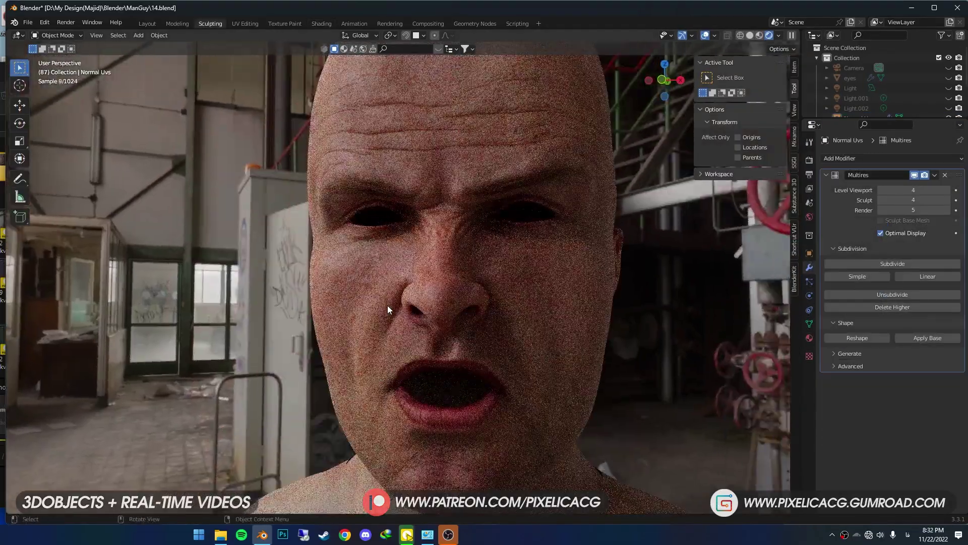
pyautogui.click(391, 316)
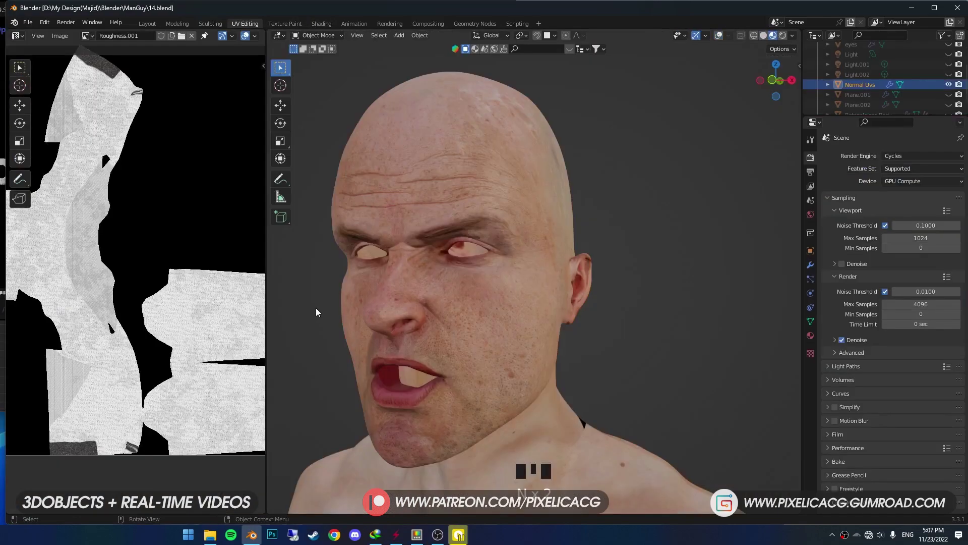
# Widen the image editor and create a new brush texture that uses FaceColor_baseTexBaked.jpg
pyautogui.moveTo(267, 284); pyautogui.dragTo(387, 284)
pyautogui.press('n')
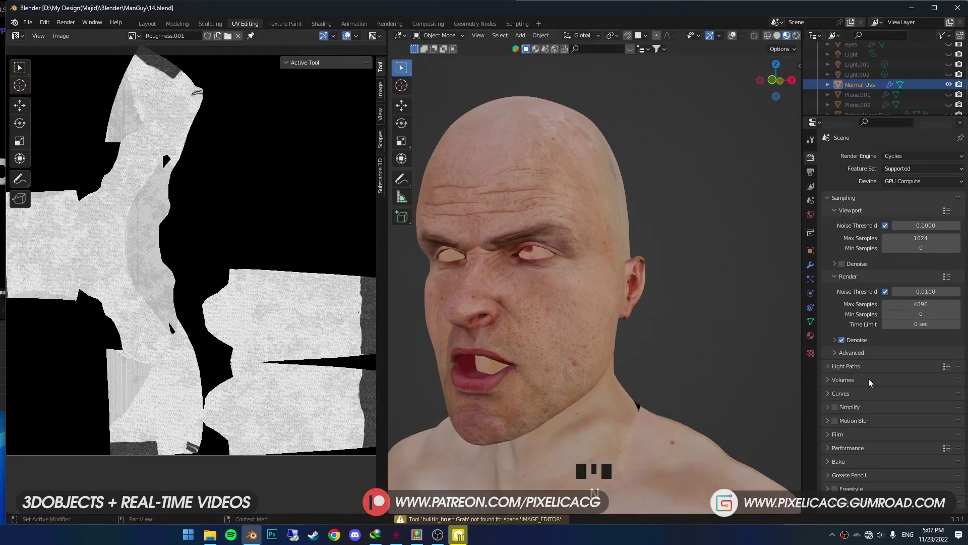
pyautogui.click(810, 354)
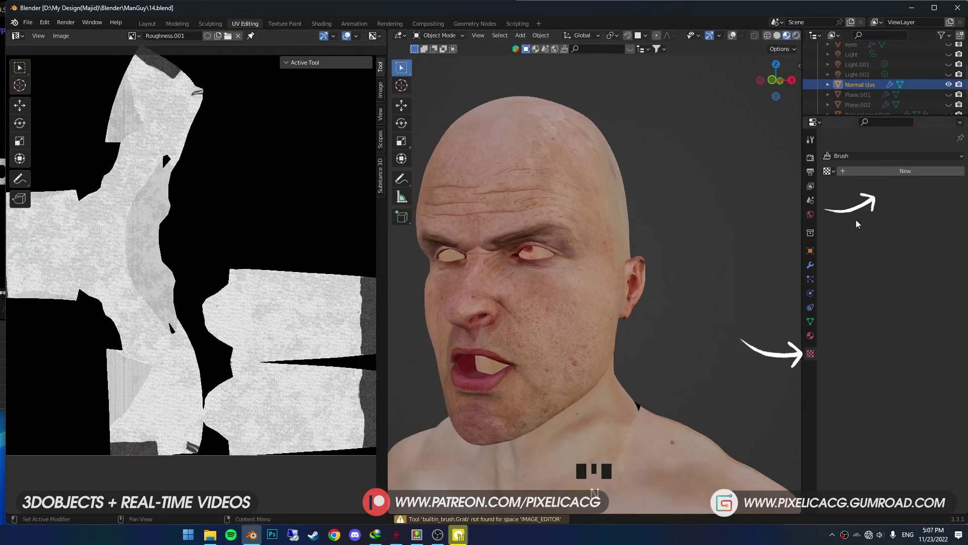
pyautogui.click(870, 172)
pyautogui.click(933, 333)
pyautogui.press('Escape')
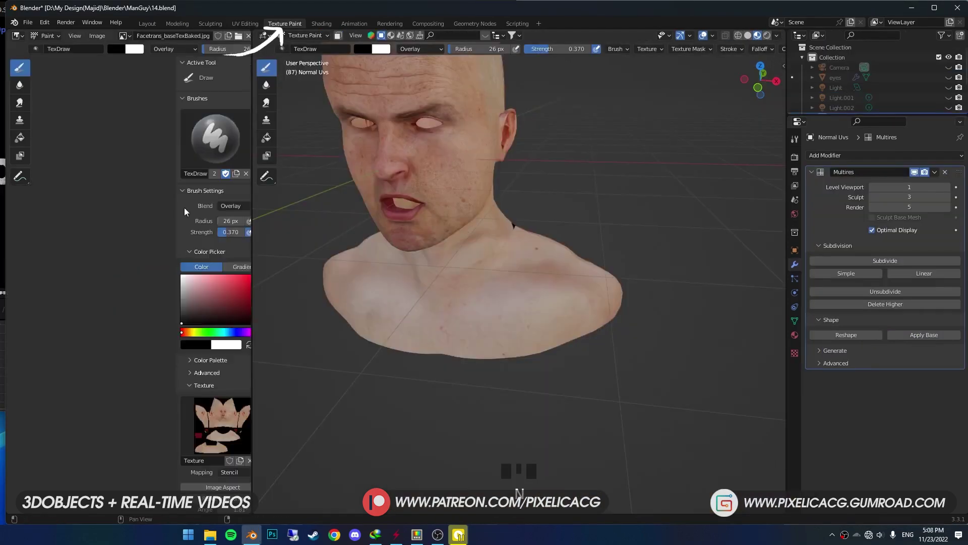
# Set the brush texture's mapping to Stencil and fit the stencil to the image aspect
pyautogui.scroll(-5, 210, 291)
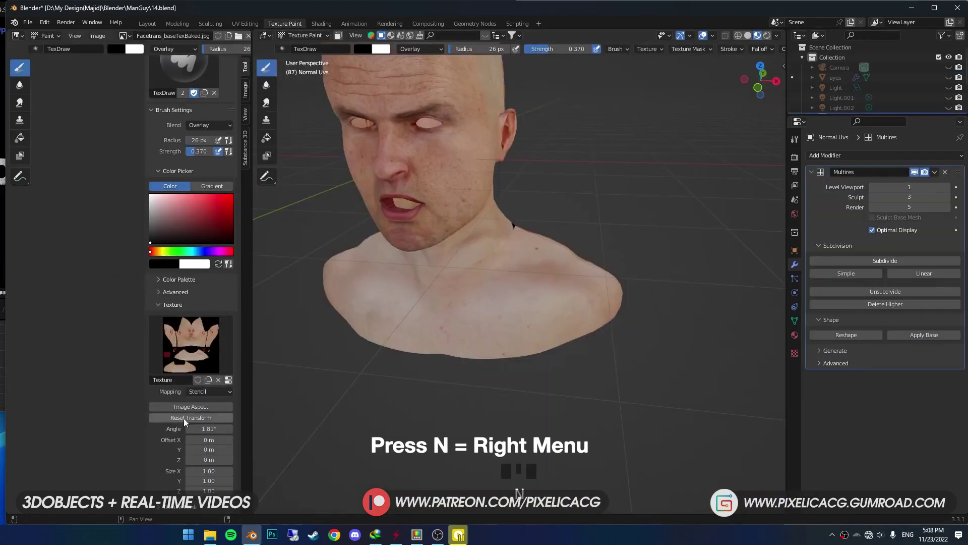
pyautogui.scroll(-2, 207, 346)
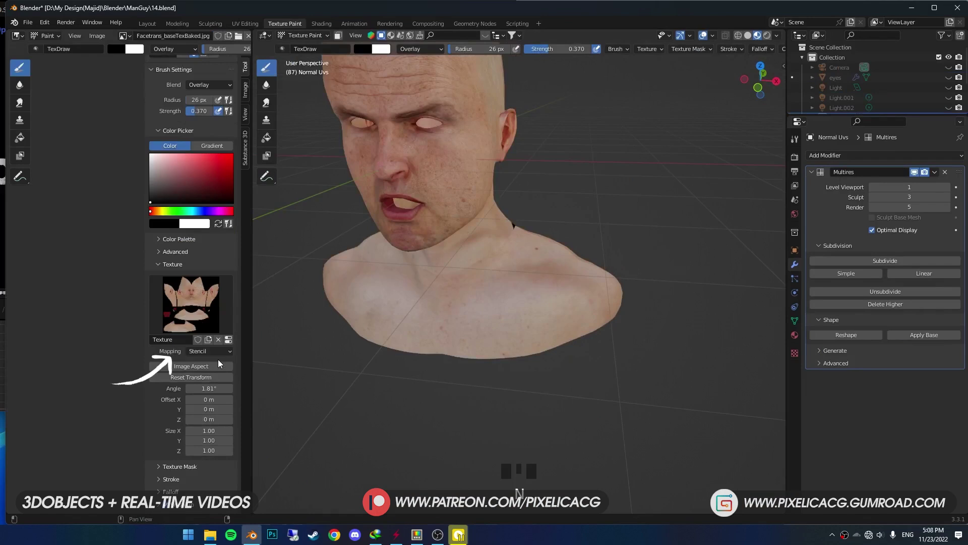
pyautogui.click(209, 351)
pyautogui.click(211, 352)
pyautogui.scroll(-1, 204, 356)
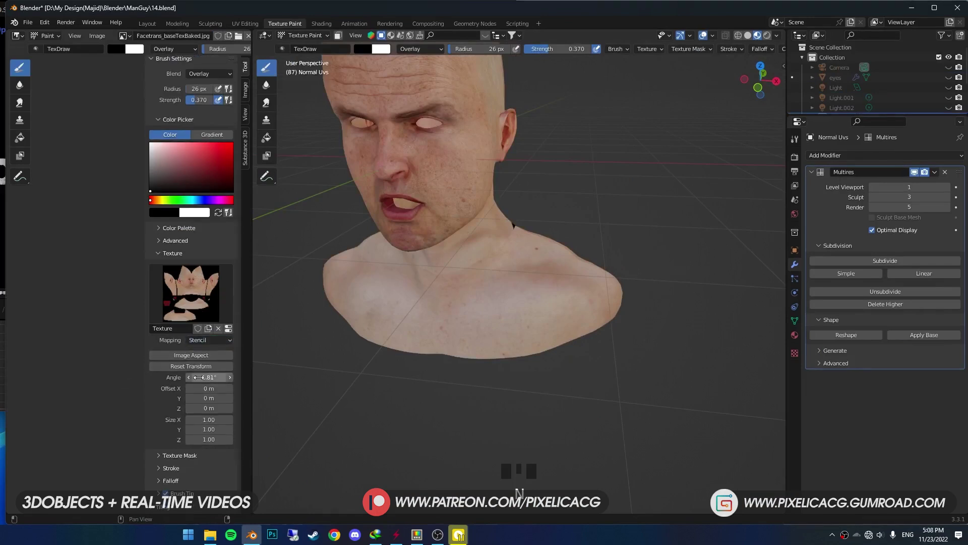
pyautogui.click(212, 356)
# Move and scale the stencil image so its skin areas cover the model's neck and chest
pyautogui.moveTo(409, 288)
pyautogui.mouseDown(button='right')
pyautogui.moveTo(427, 268)
pyautogui.moveTo(443, 298)
pyautogui.moveTo(571, 296)
pyautogui.moveTo(644, 313)
pyautogui.moveTo(644, 242)
pyautogui.moveTo(502, 283)
pyautogui.moveTo(702, 272)
pyautogui.moveTo(617, 258)
pyautogui.mouseUp(button='right')
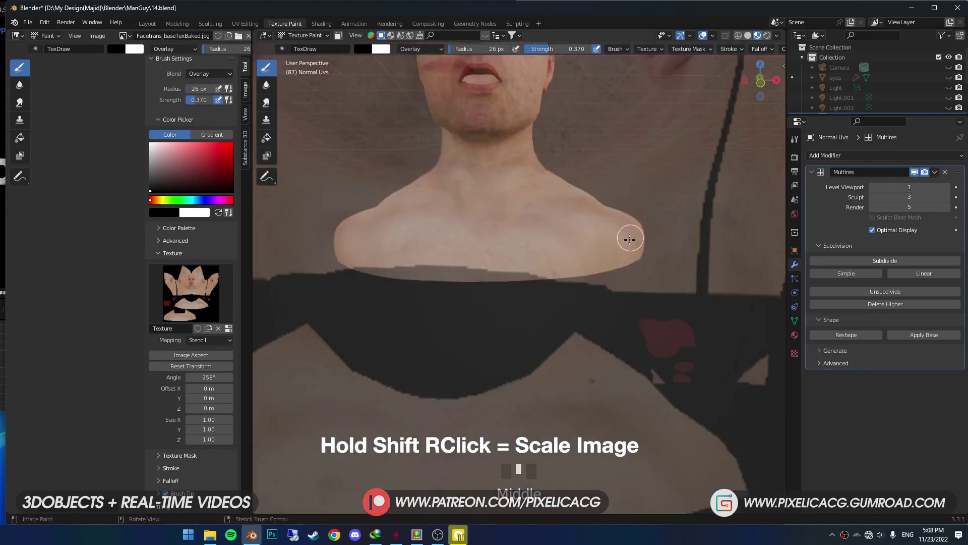
pyautogui.keyDown('shift'); pyautogui.moveTo(630, 238); pyautogui.dragTo(503, 259, button='right'); pyautogui.keyUp('shift')
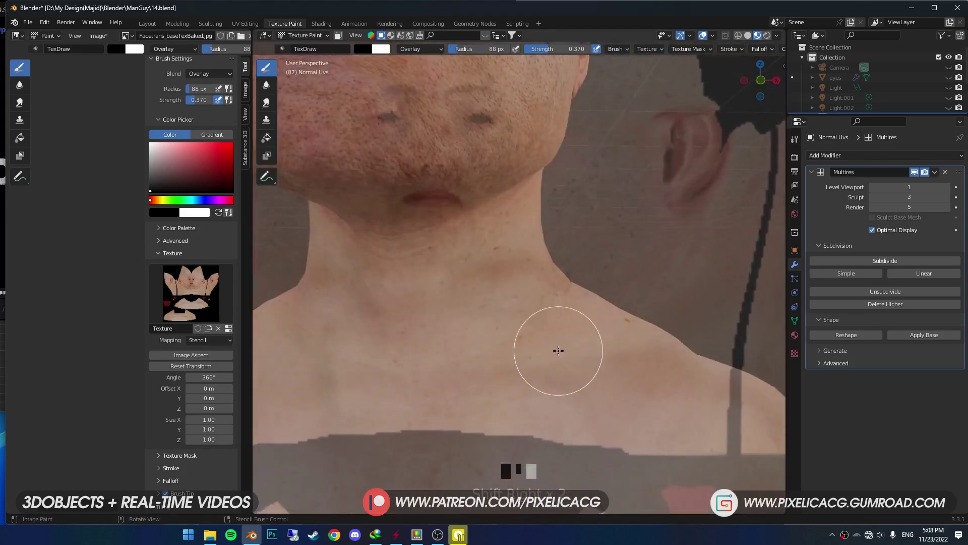
pyautogui.moveTo(559, 351); pyautogui.dragTo(551, 417, button='right')
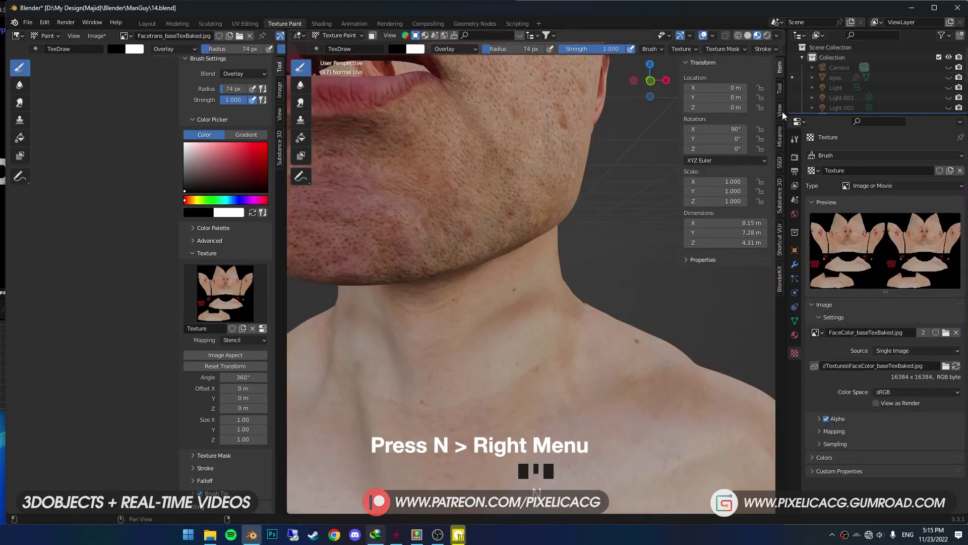
# Make the FaceColor texture the active paint slot and set the brush to Mix blending with a strength of 0.430
pyautogui.press('n')
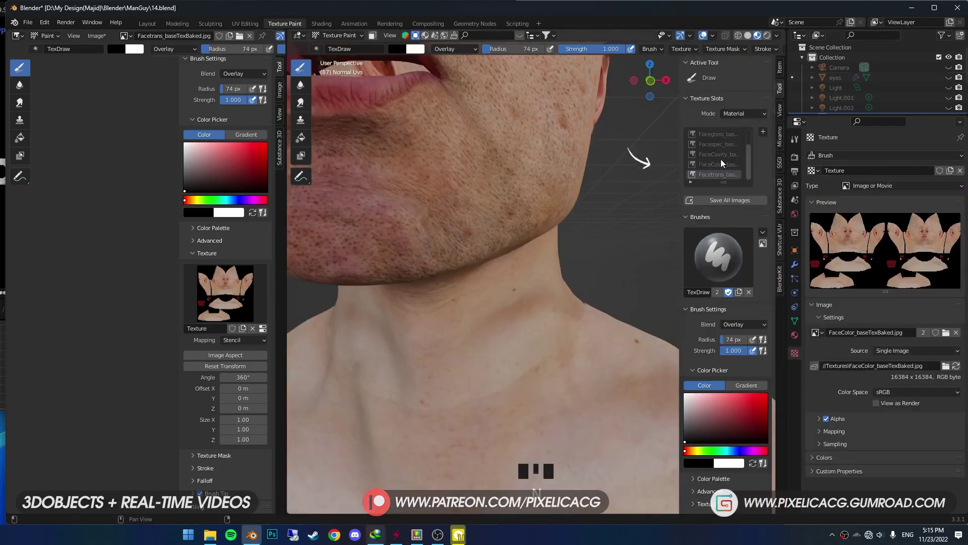
pyautogui.click(731, 166)
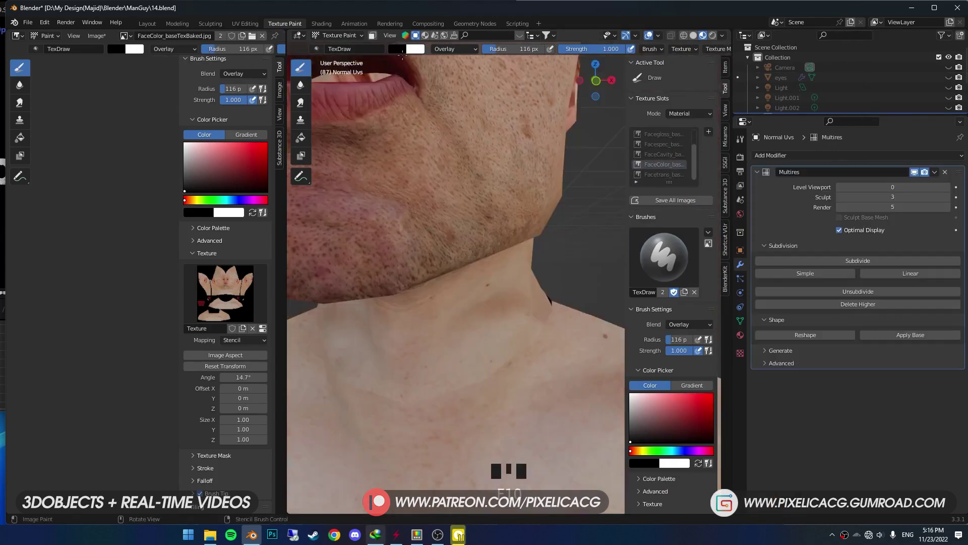
pyautogui.click(455, 49)
pyautogui.click(461, 61)
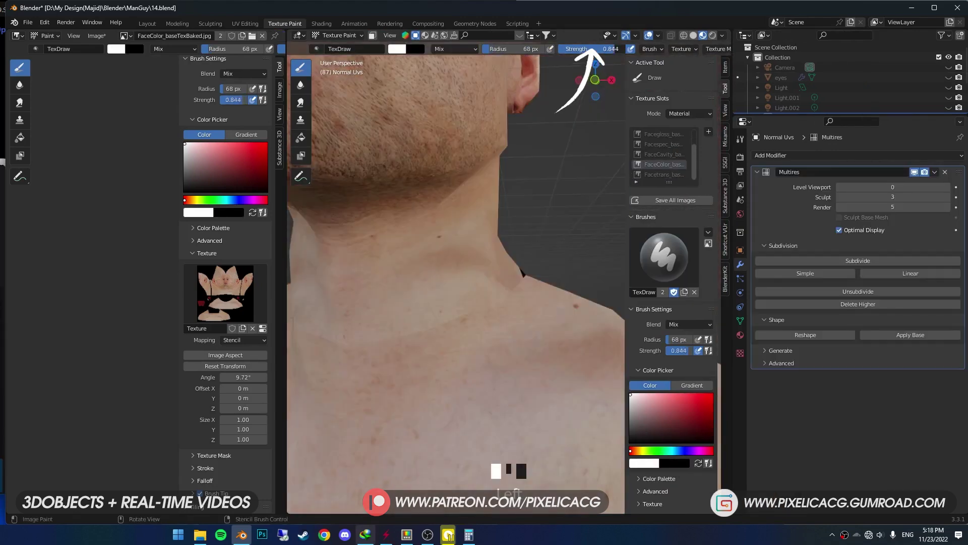
pyautogui.moveTo(677, 351); pyautogui.dragTo(679, 351)
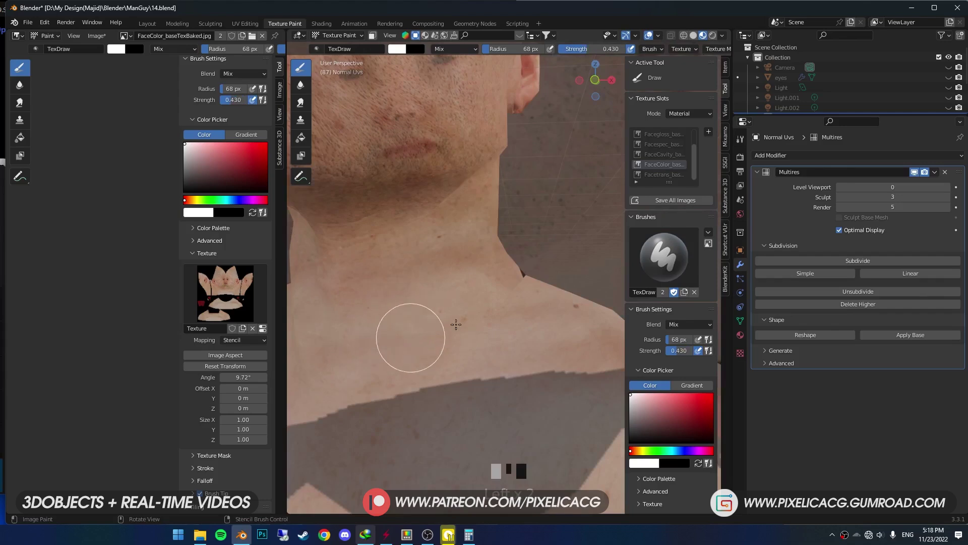
pyautogui.moveTo(463, 329)
pyautogui.mouseDown(button='middle')
pyautogui.moveTo(429, 325)
pyautogui.moveTo(385, 341)
pyautogui.mouseUp(button='middle')
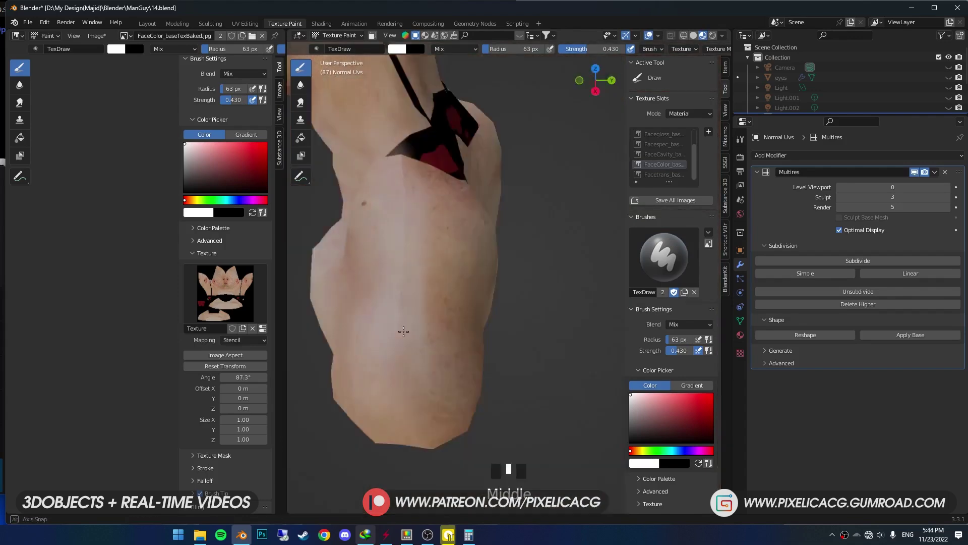
# Set the brush strength to 1 for painting the back of the neck and shoulders
pyautogui.click(606, 49)
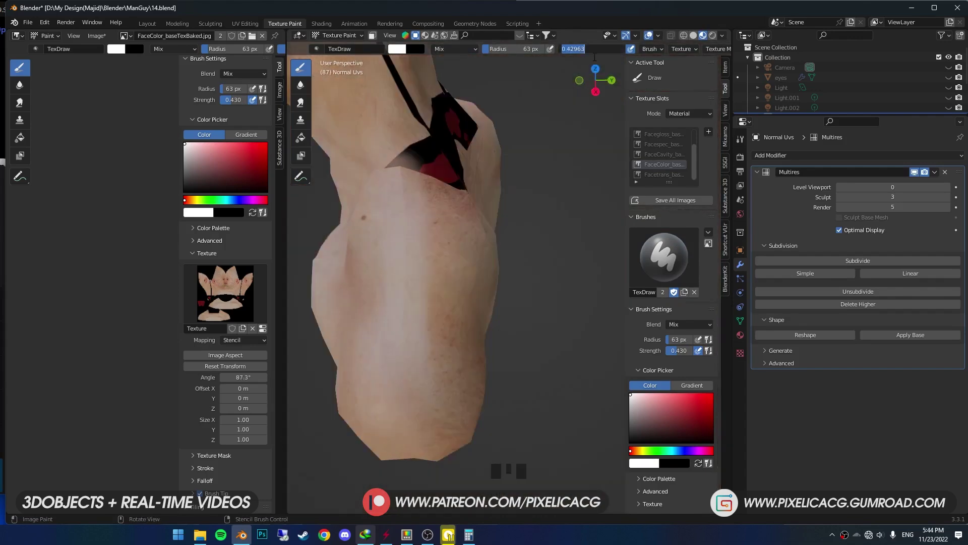
pyautogui.write('1')
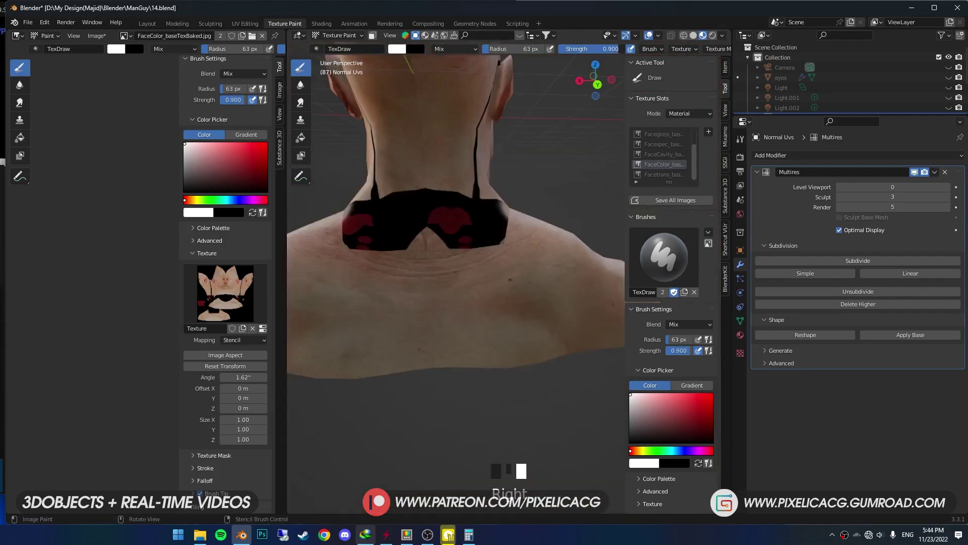
pyautogui.press('Return')
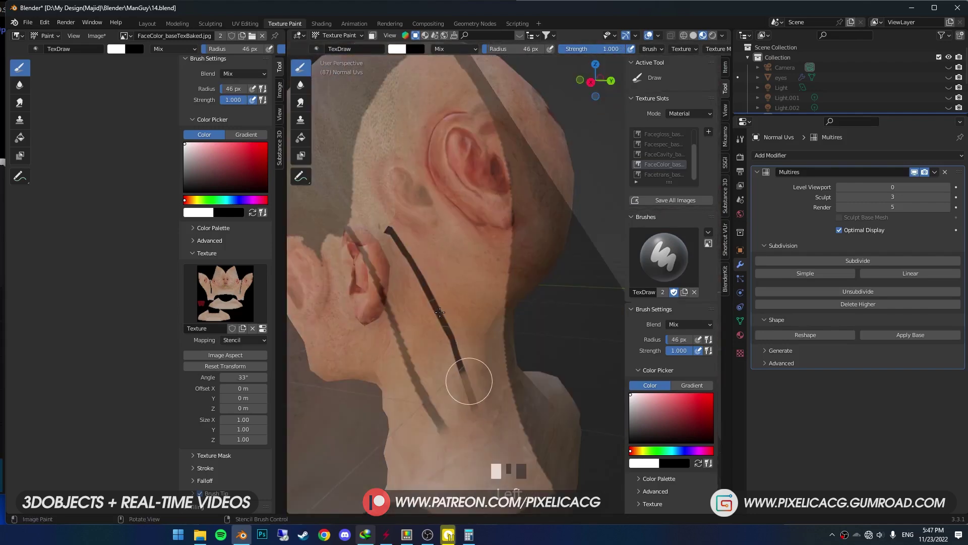
# Undo the last stroke and paint stencil skin over the area behind the ear and the back of the head
pyautogui.hotkey('ctrl', 'z')
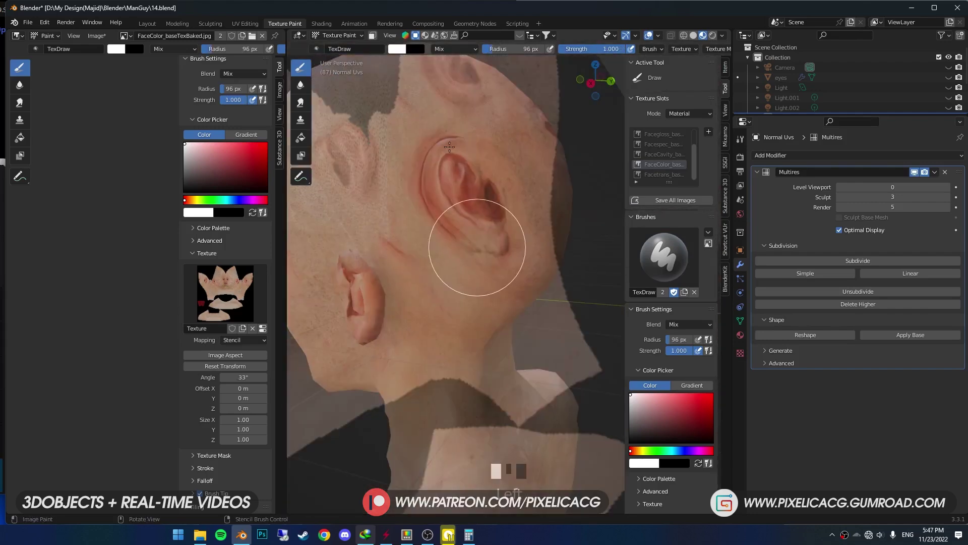
pyautogui.moveTo(475, 242)
pyautogui.mouseDown()
pyautogui.moveTo(449, 169)
pyautogui.moveTo(475, 249)
pyautogui.moveTo(405, 244)
pyautogui.mouseUp()
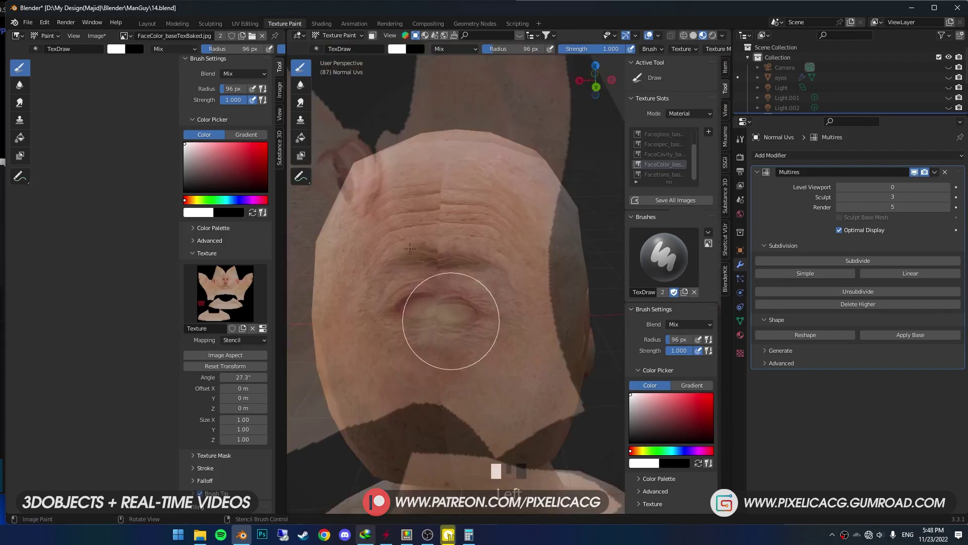
pyautogui.moveTo(448, 320)
pyautogui.mouseDown()
pyautogui.moveTo(461, 331)
pyautogui.moveTo(379, 231)
pyautogui.moveTo(412, 255)
pyautogui.moveTo(462, 323)
pyautogui.mouseUp()
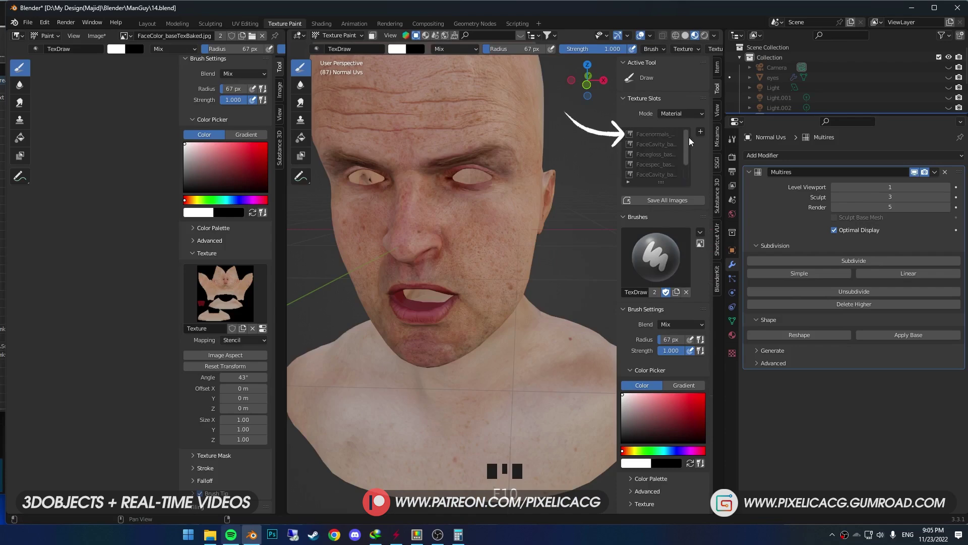
# Make the Facenormals texture the active paint slot and use Facenormals_baseTexBaked.jpg as the brush's stencil image
pyautogui.click(679, 138)
pyautogui.click(732, 353)
pyautogui.click(946, 332)
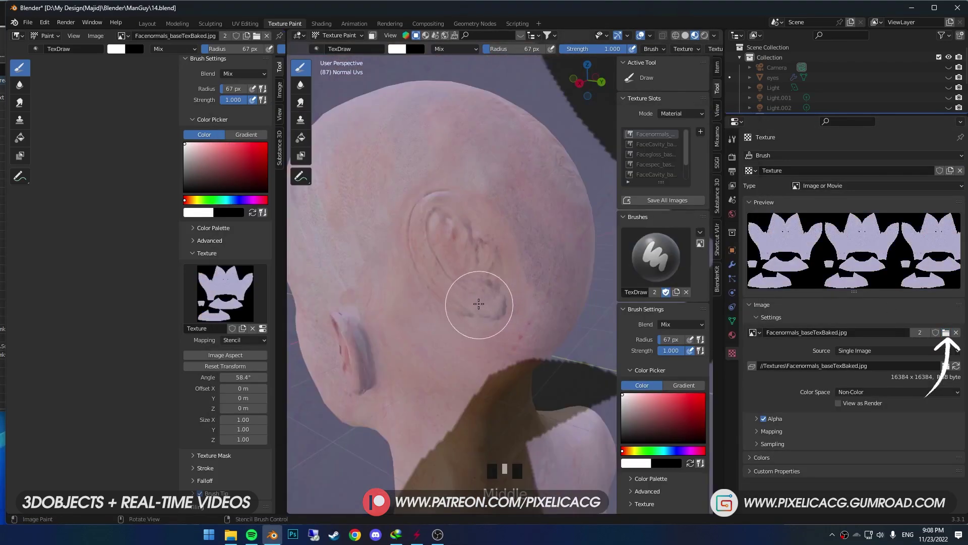
# Resize the brush for painting normal detail over the ear imprint on the side of the head
pyautogui.moveTo(479, 304); pyautogui.dragTo(489, 272, button='middle')
pyautogui.press('f')
pyautogui.click(454, 233)
pyautogui.press('f')
pyautogui.click(505, 250)
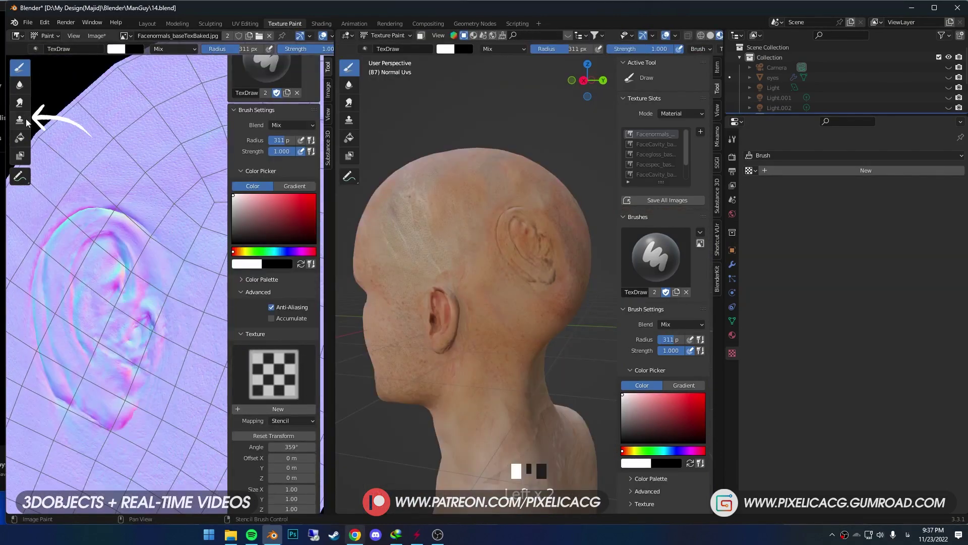
# Switch to the Clone tool in the image editor and choose Facenormals_baseTexBaked.jpg as its source image
pyautogui.click(25, 120)
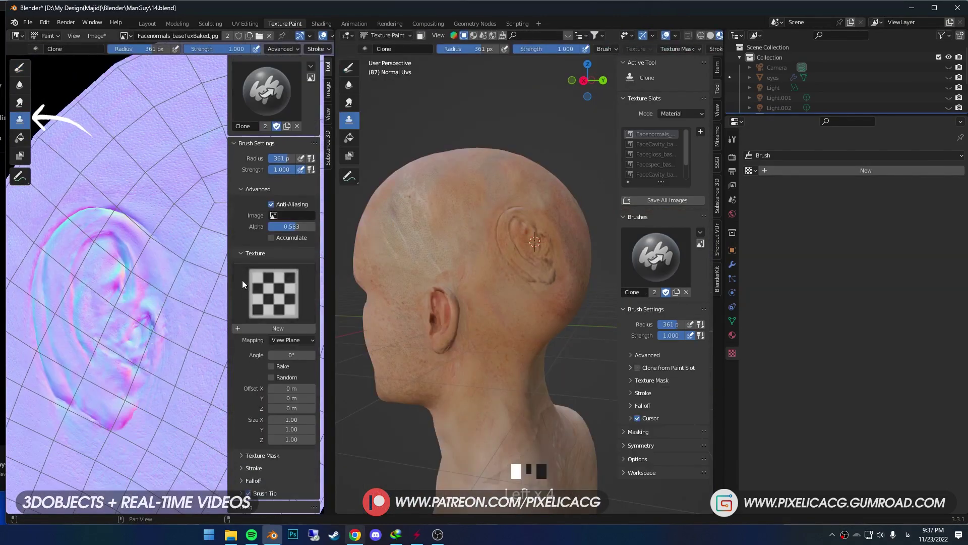
pyautogui.click(250, 253)
pyautogui.click(274, 263)
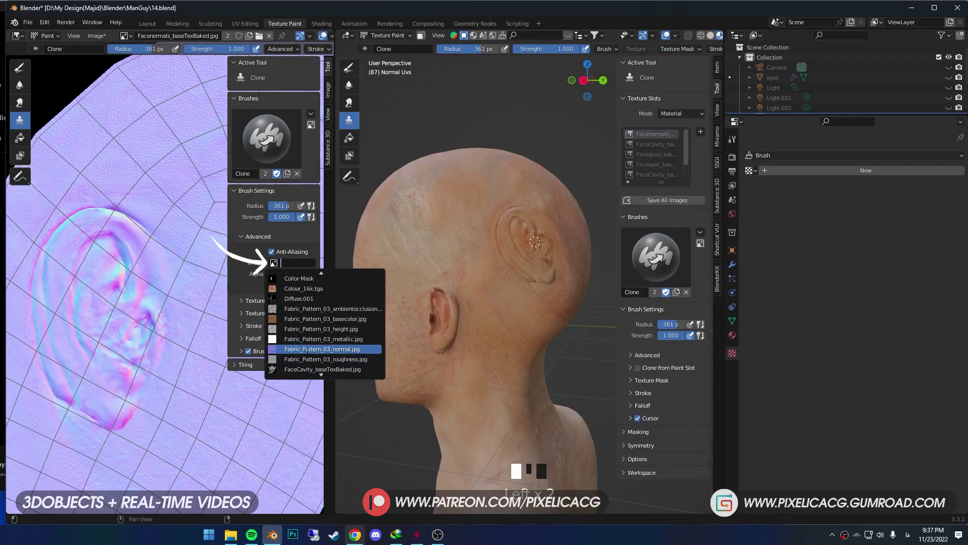
pyautogui.click(306, 349)
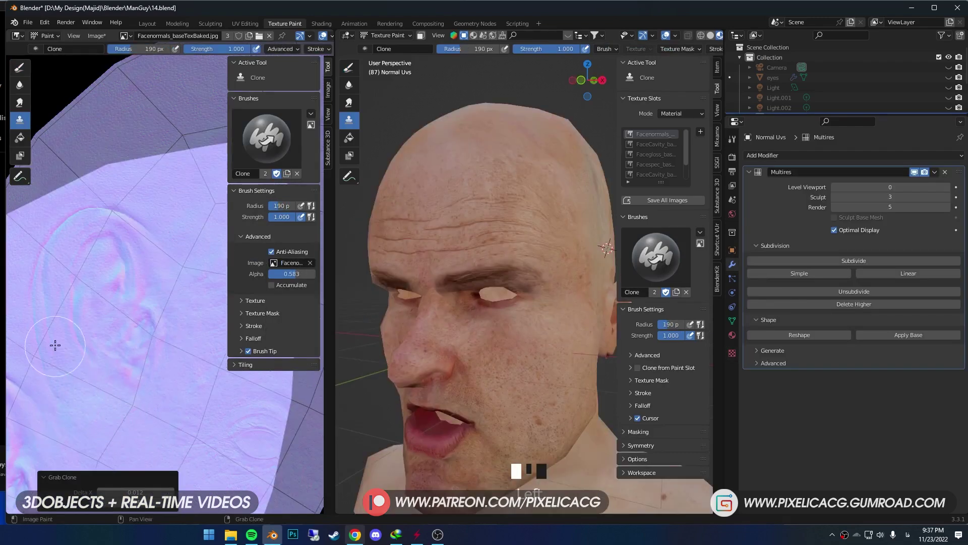
# Clone clean skin normals over the ear imprints and along the UV island edges of the normal map
pyautogui.moveTo(55, 345)
pyautogui.mouseDown()
pyautogui.moveTo(100, 217)
pyautogui.moveTo(132, 359)
pyautogui.mouseUp()
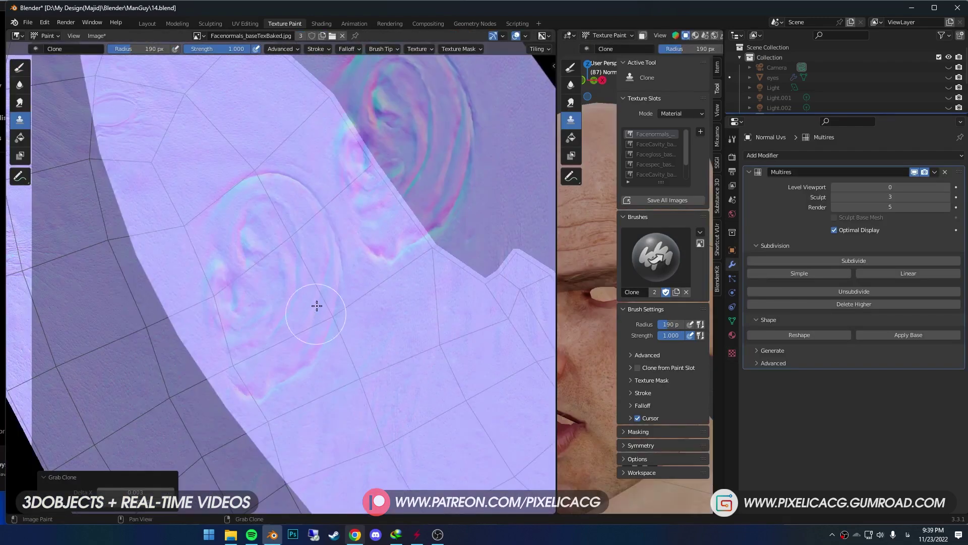
pyautogui.moveTo(276, 180); pyautogui.dragTo(248, 359)
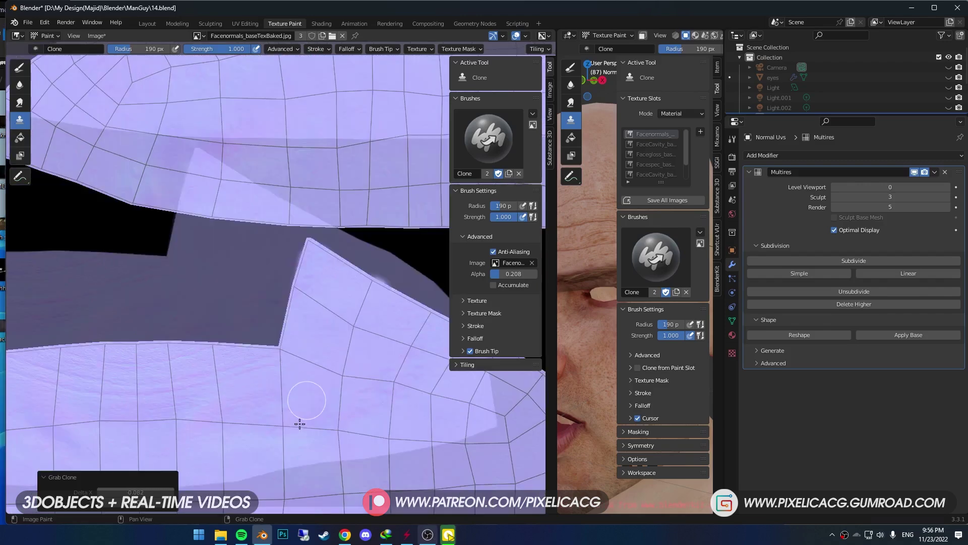
pyautogui.moveTo(226, 367)
pyautogui.mouseDown()
pyautogui.moveTo(183, 406)
pyautogui.moveTo(147, 358)
pyautogui.moveTo(95, 388)
pyautogui.mouseUp()
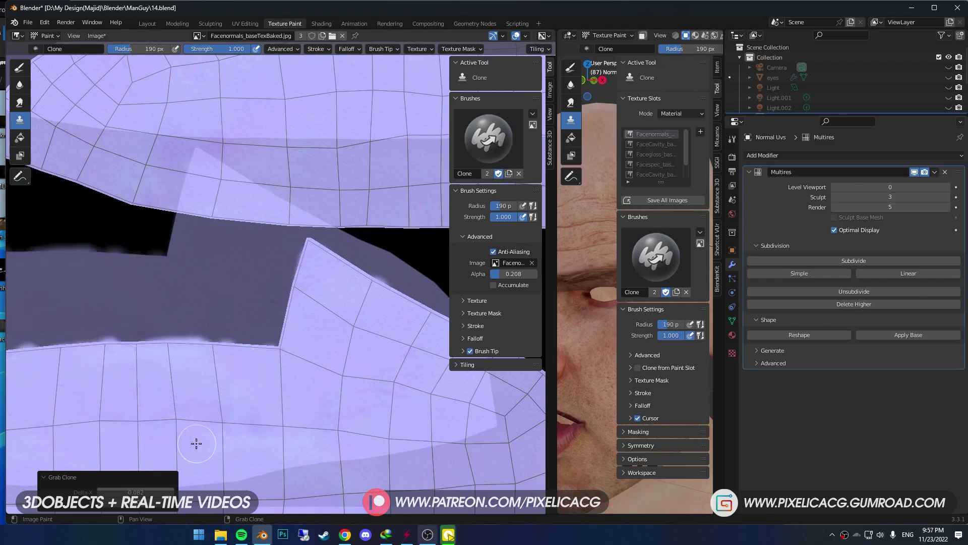
pyautogui.press('F10')
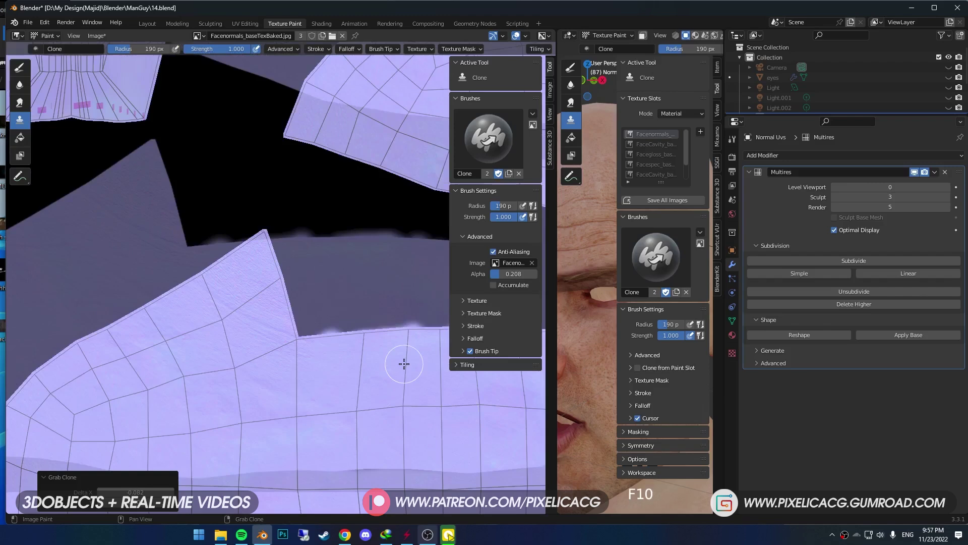
pyautogui.moveTo(380, 354)
pyautogui.mouseDown(button='right')
pyautogui.moveTo(385, 328)
pyautogui.moveTo(346, 348)
pyautogui.moveTo(249, 350)
pyautogui.mouseUp(button='right')
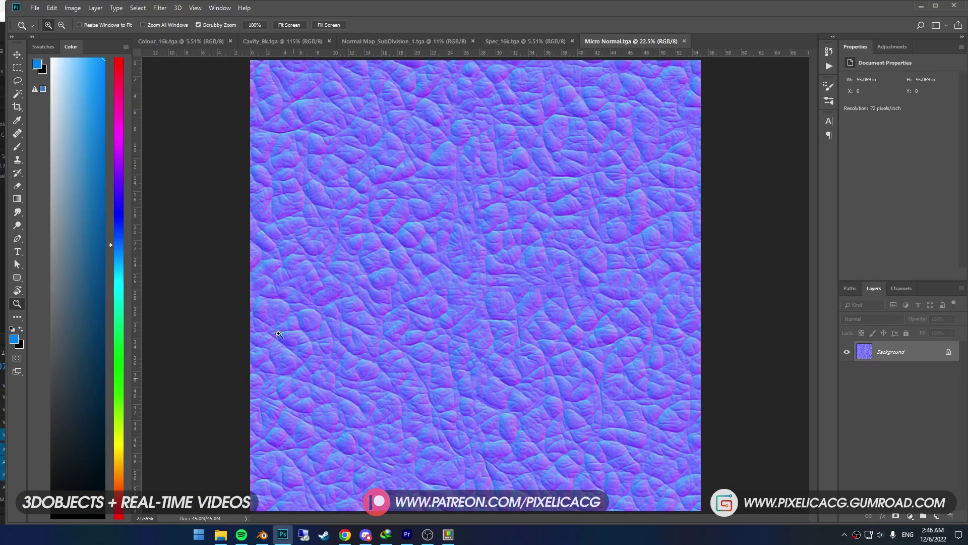
pyautogui.click(220, 534)
pyautogui.click(453, 200)
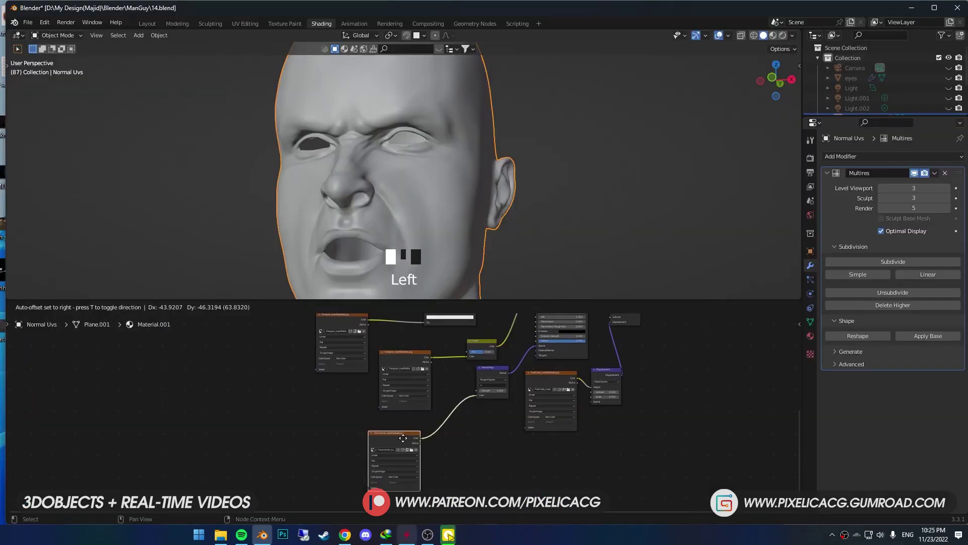
# Move the Facenormals image node aside and insert a Mix node between it and the Normal Map node
pyautogui.moveTo(398, 433); pyautogui.dragTo(317, 443)
pyautogui.hotkey('shift', 'a')
pyautogui.click(299, 406)
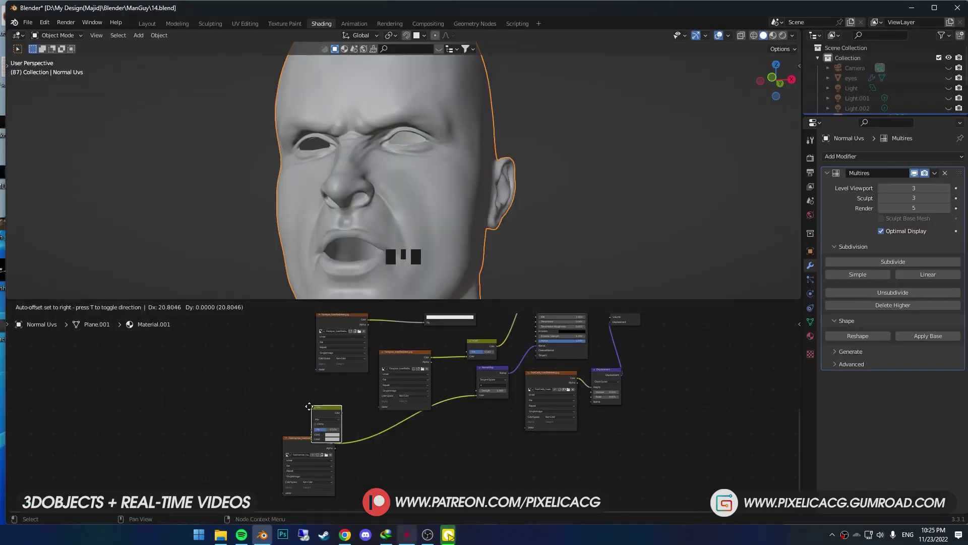
pyautogui.moveTo(311, 437); pyautogui.dragTo(313, 427)
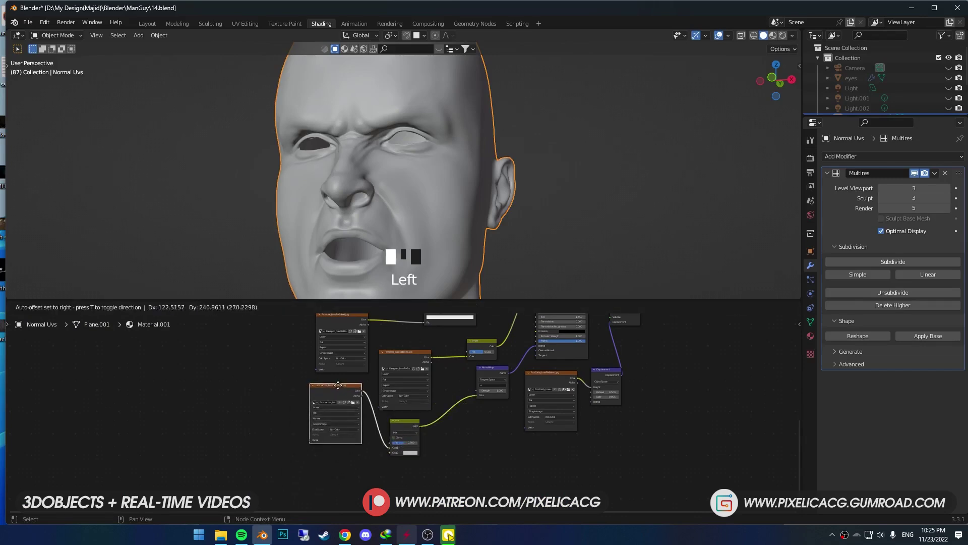
# Duplicate the Facenormals image node, load Micro Normal.tga into the copy and connect its color to the Mix node's Color2
pyautogui.click(338, 450)
pyautogui.scroll(6, 338, 450)
pyautogui.click(317, 449)
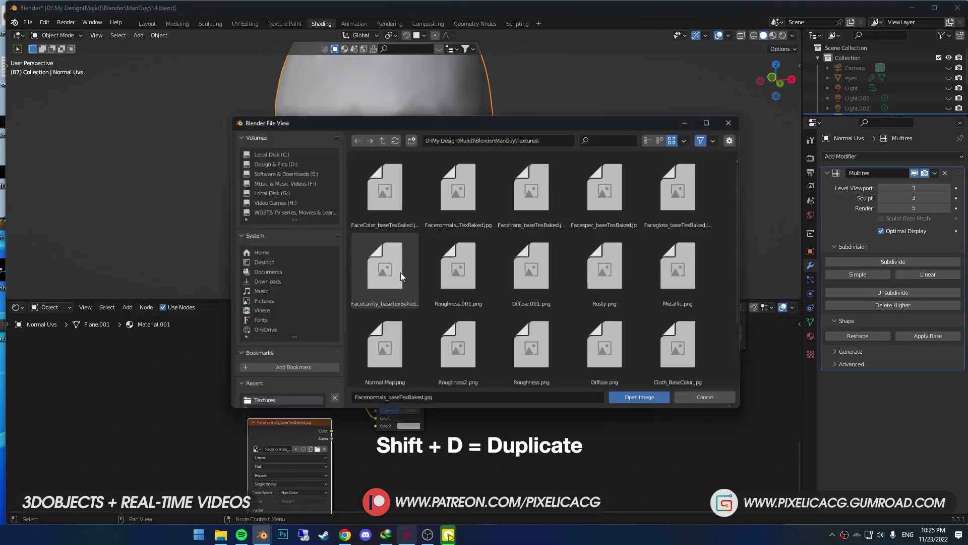
pyautogui.scroll(-1, 400, 272)
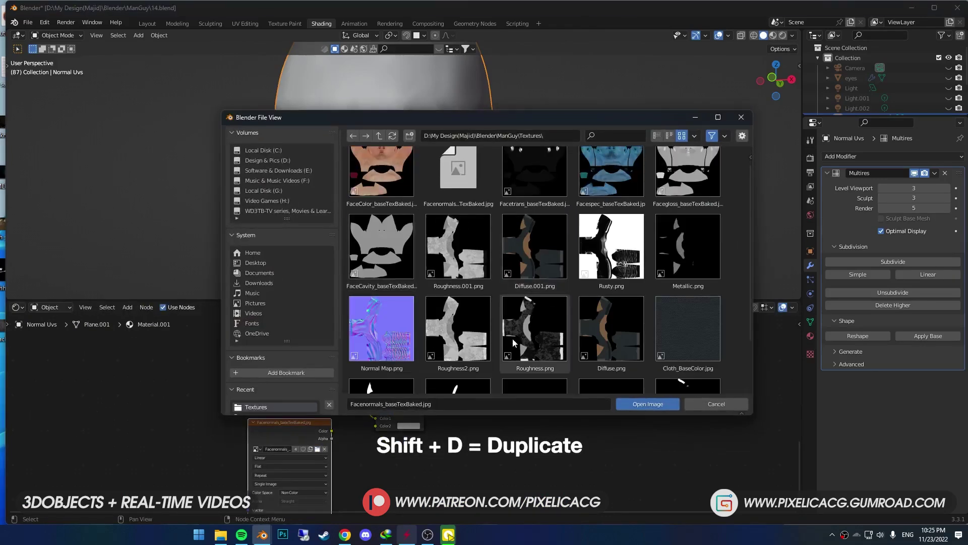
pyautogui.scroll(-2, 284, 367)
pyautogui.scroll(-5, 430, 359)
pyautogui.click(380, 347)
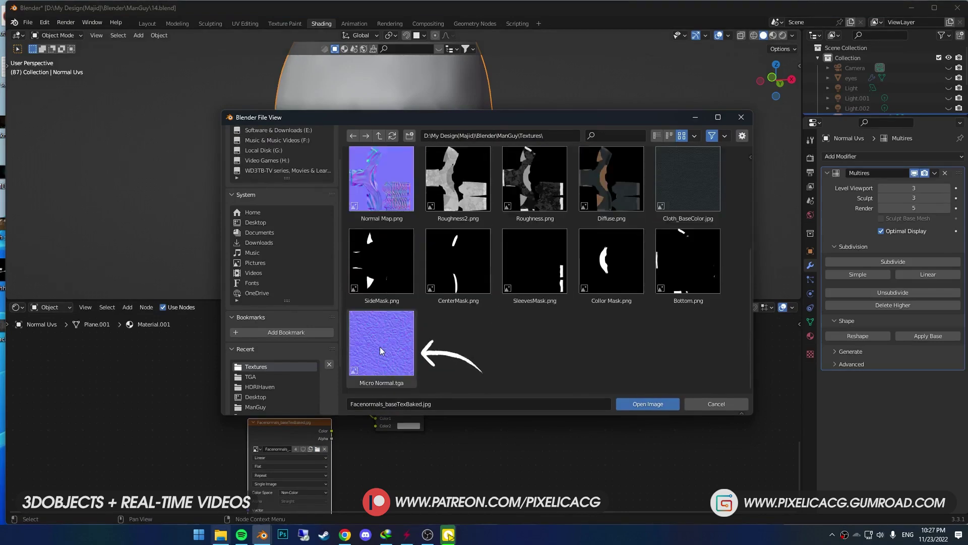
pyautogui.moveTo(354, 386); pyautogui.dragTo(366, 384)
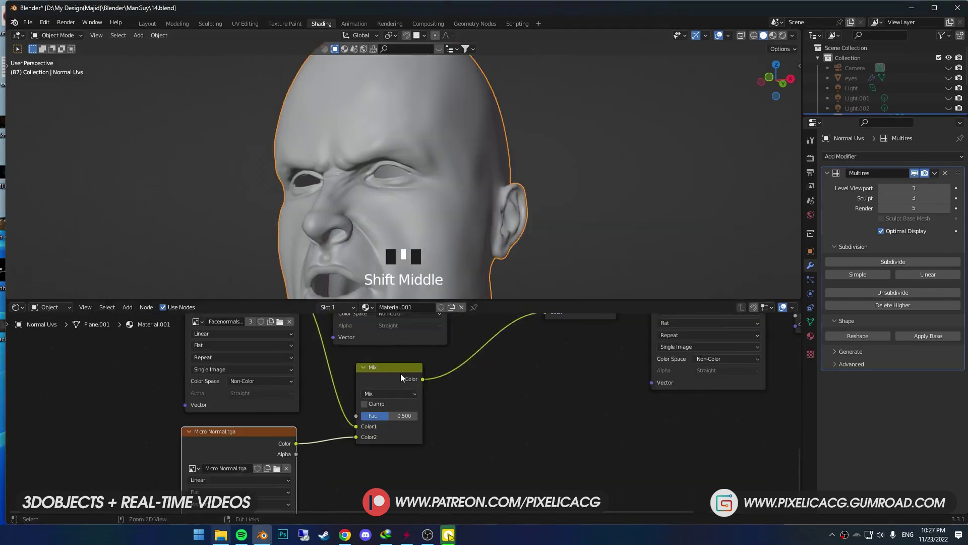
# Preview the Mix node's output on the head in Material Preview shading and set its factor to 0.842
pyautogui.keyDown('ctrl'); pyautogui.keyDown('shift'); pyautogui.click(398, 374); pyautogui.keyUp('shift'); pyautogui.keyUp('ctrl')
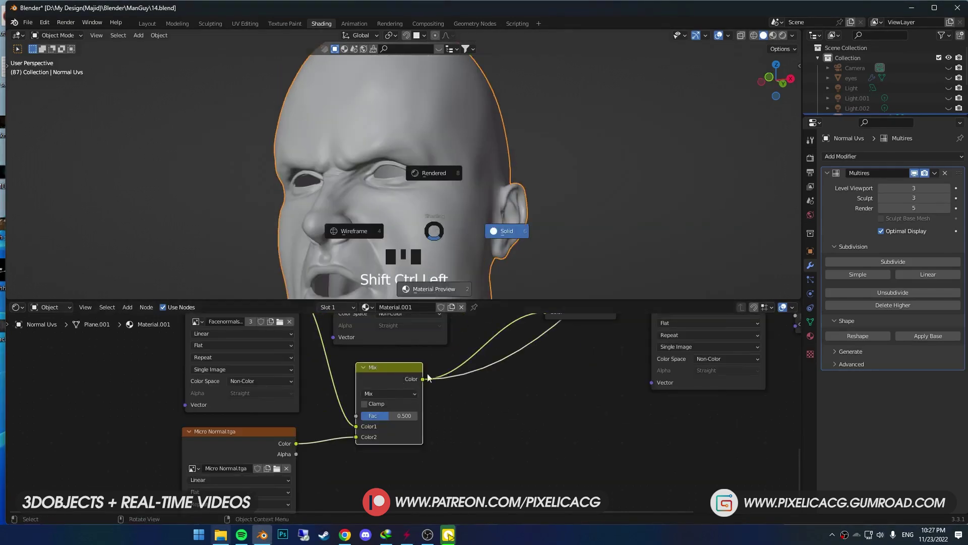
pyautogui.click(432, 288)
pyautogui.scroll(3, 426, 252)
pyautogui.moveTo(425, 273); pyautogui.dragTo(429, 214, button='middle')
pyautogui.scroll(-1, 431, 261)
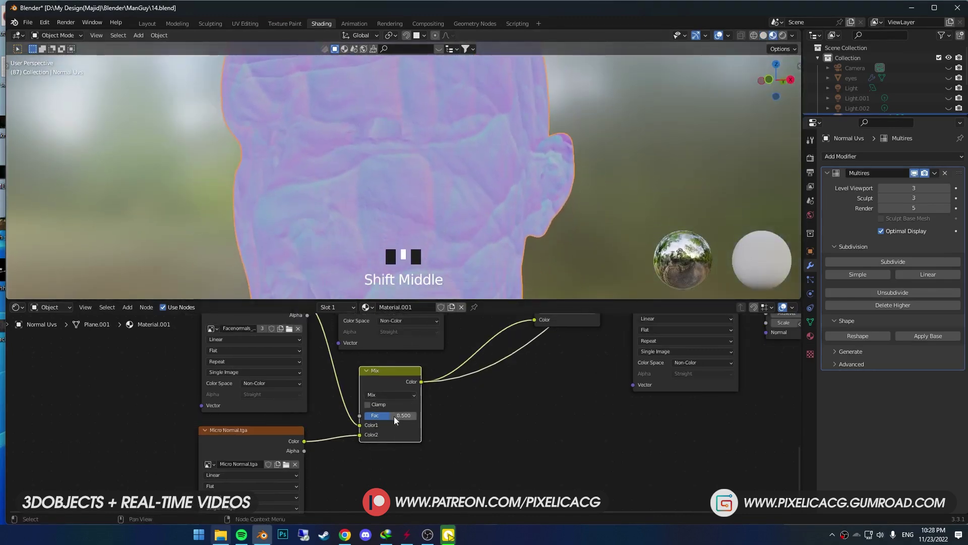
pyautogui.moveTo(395, 417)
pyautogui.mouseDown()
pyautogui.moveTo(379, 418)
pyautogui.moveTo(412, 417)
pyautogui.mouseUp()
# Add Mapping and Texture Coordinate nodes to the Micro Normal image node
pyautogui.moveTo(221, 438); pyautogui.dragTo(325, 365, button='middle')
pyautogui.click(325, 366)
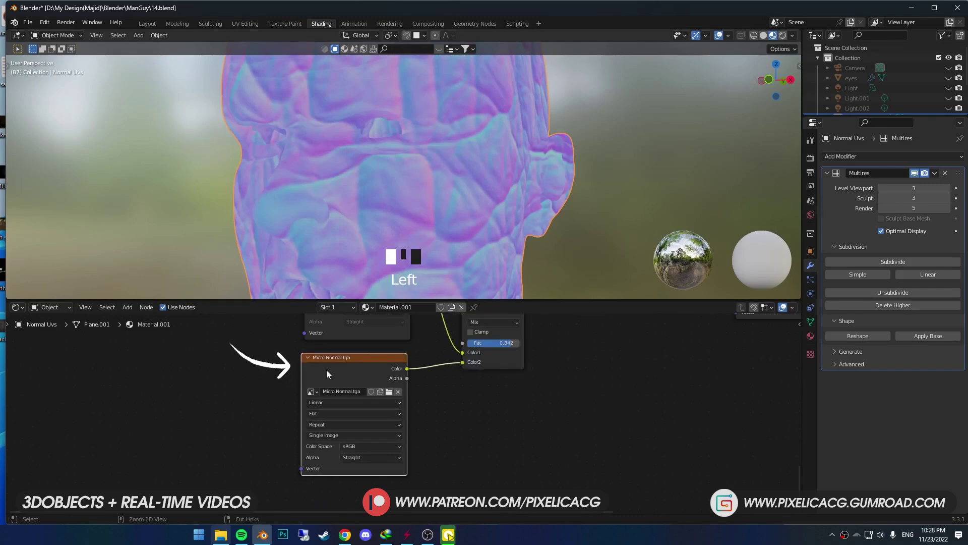
pyautogui.hotkey('ctrl', 't')
# Add a Value node and connect it to the Scale input of the Micro Normal texture's Mapping node
pyautogui.hotkey('shift', 'a')
pyautogui.click(237, 416)
pyautogui.write('v')
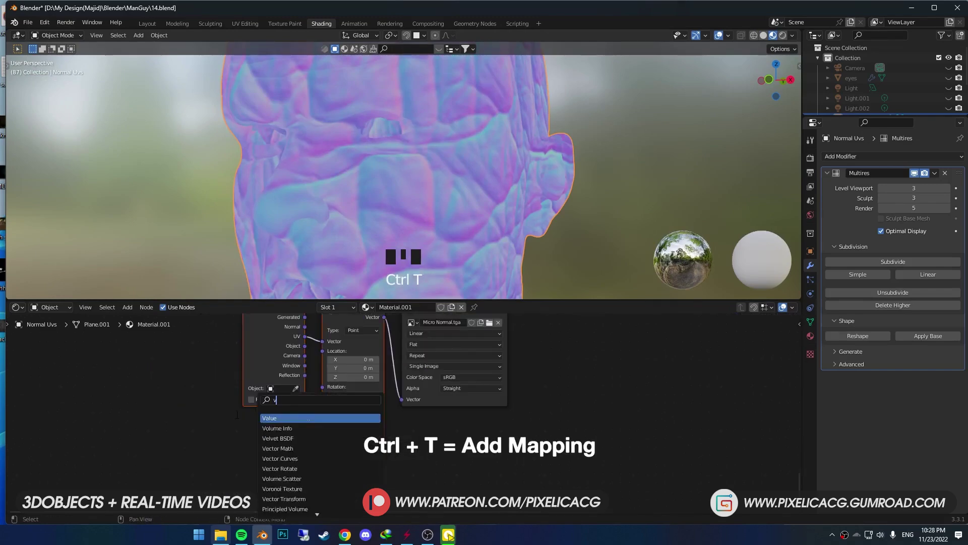
pyautogui.write('a')
pyautogui.press('Return')
pyautogui.click(210, 423)
pyautogui.moveTo(288, 433); pyautogui.dragTo(322, 422)
# Set the Value node driving the micro normal scale to 60
pyautogui.moveTo(247, 424); pyautogui.dragTo(373, 446)
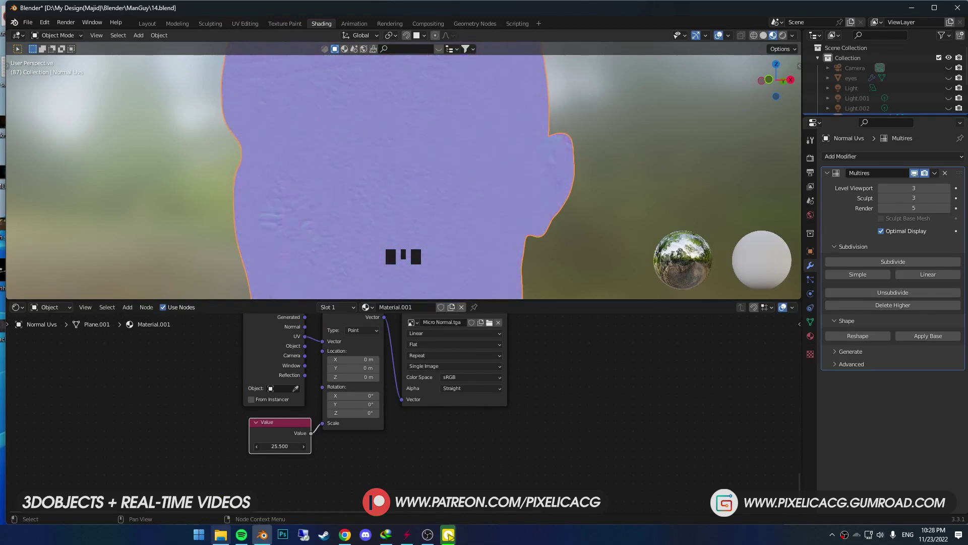
pyautogui.click(280, 446)
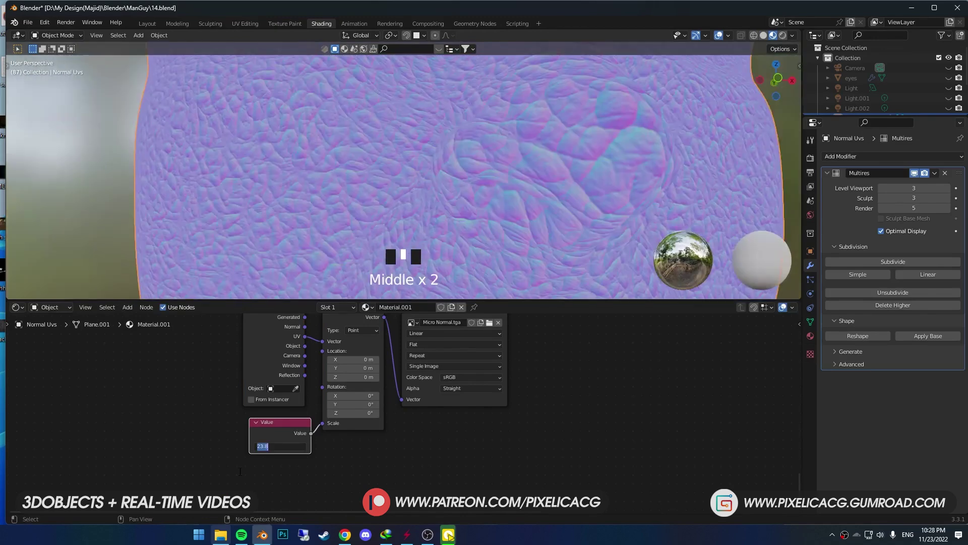
pyautogui.write('60')
pyautogui.click(240, 476)
pyautogui.keyDown('shift'); pyautogui.moveTo(401, 156); pyautogui.dragTo(365, 125, button='middle'); pyautogui.keyUp('shift')
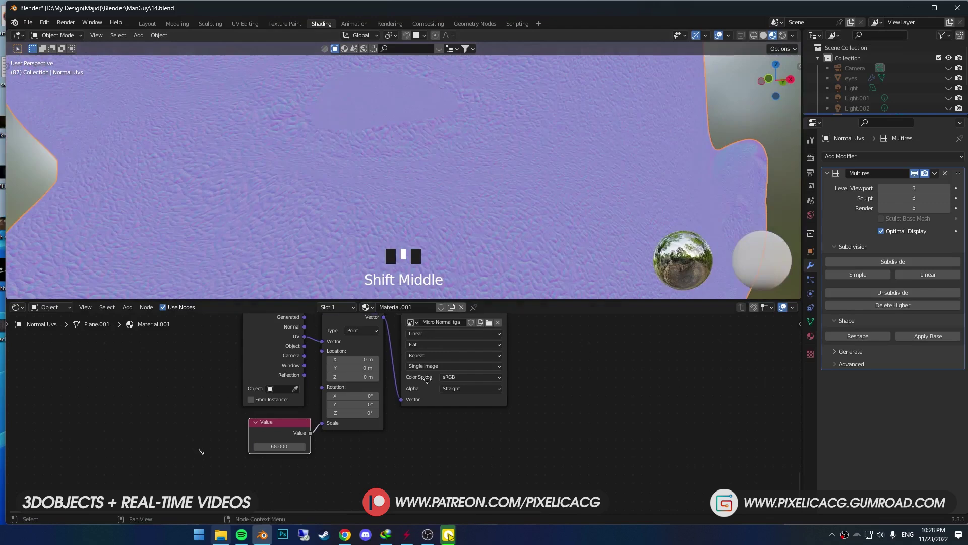
# Set the Micro Normal image's color space to Non-Color and the Mix node to Overlay blending with a factor of 1
pyautogui.keyDown('shift'); pyautogui.moveTo(477, 374); pyautogui.dragTo(330, 467, button='middle'); pyautogui.keyUp('shift')
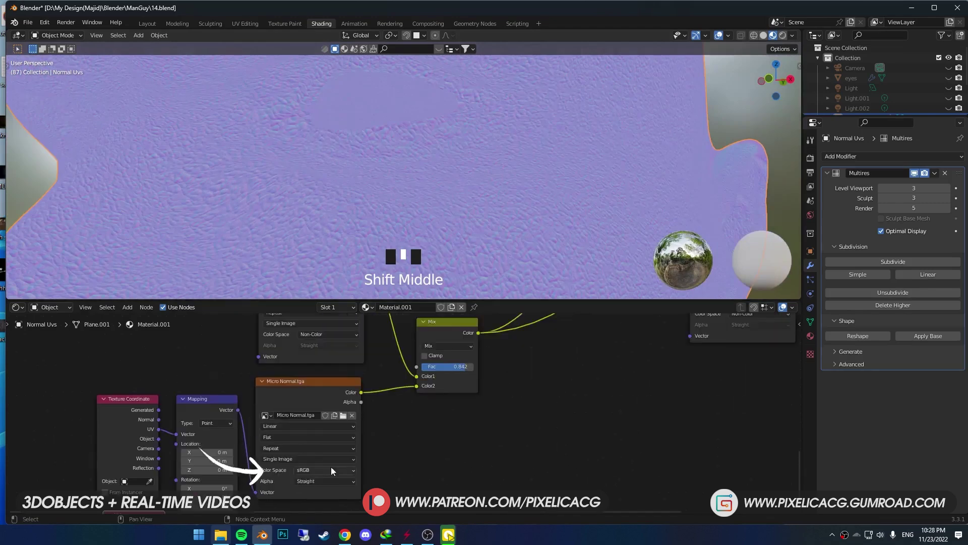
pyautogui.click(331, 470)
pyautogui.click(323, 413)
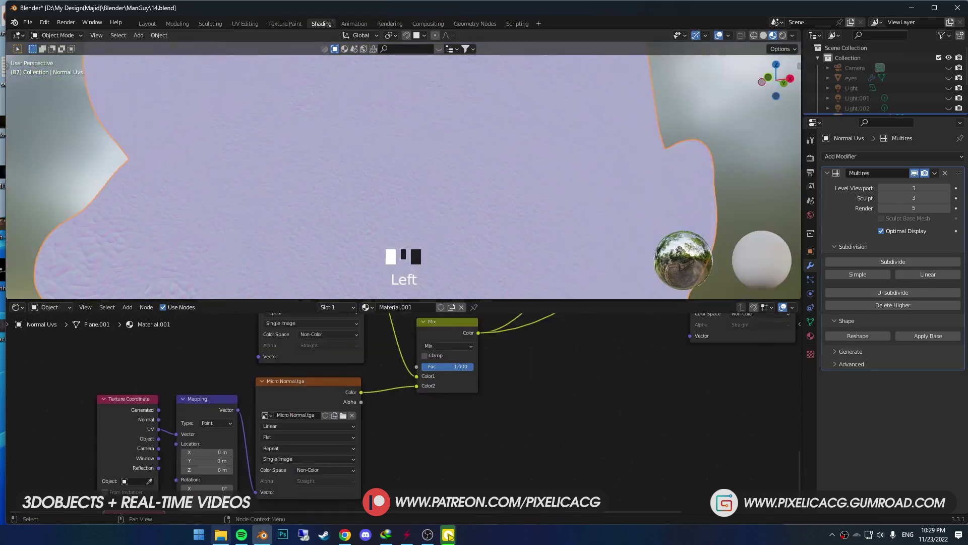
pyautogui.click(448, 345)
pyautogui.click(443, 248)
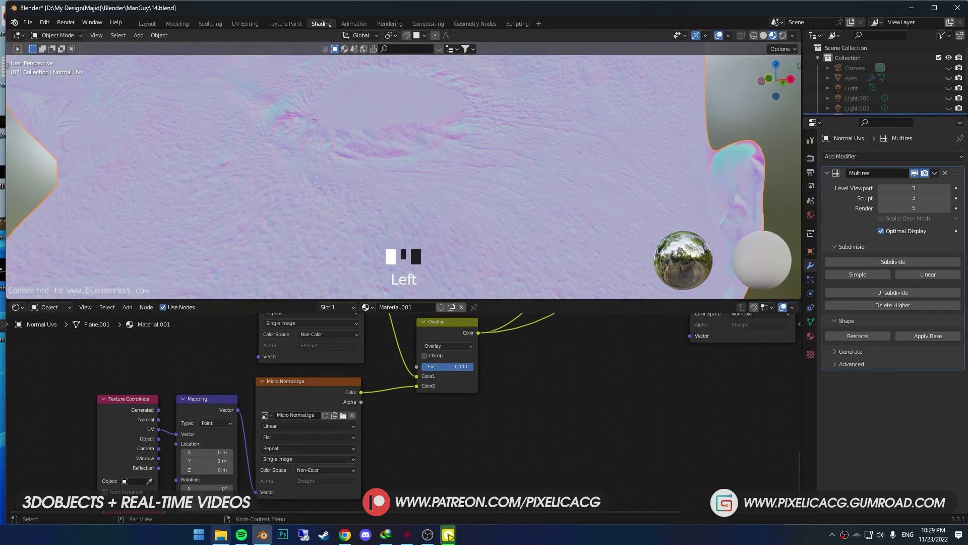
# Return the material output from the Overlay node preview to the full skin shader
pyautogui.moveTo(363, 363); pyautogui.dragTo(334, 401, button='middle')
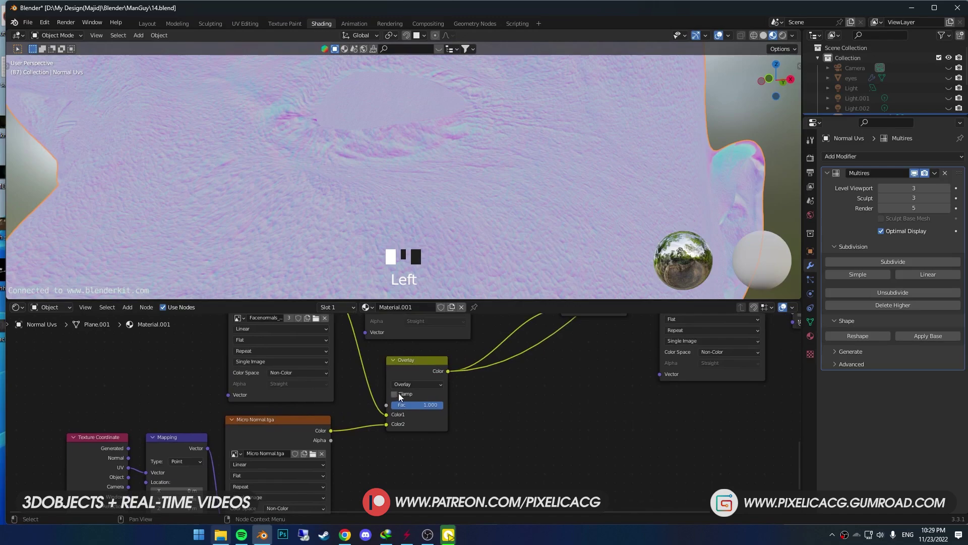
pyautogui.scroll(-4, 444, 380)
pyautogui.keyDown('ctrl'); pyautogui.keyDown('shift'); pyautogui.click(446, 355); pyautogui.keyUp('shift'); pyautogui.keyUp('ctrl')
pyautogui.moveTo(427, 252); pyautogui.dragTo(422, 198, button='middle')
pyautogui.scroll(-2, 423, 198)
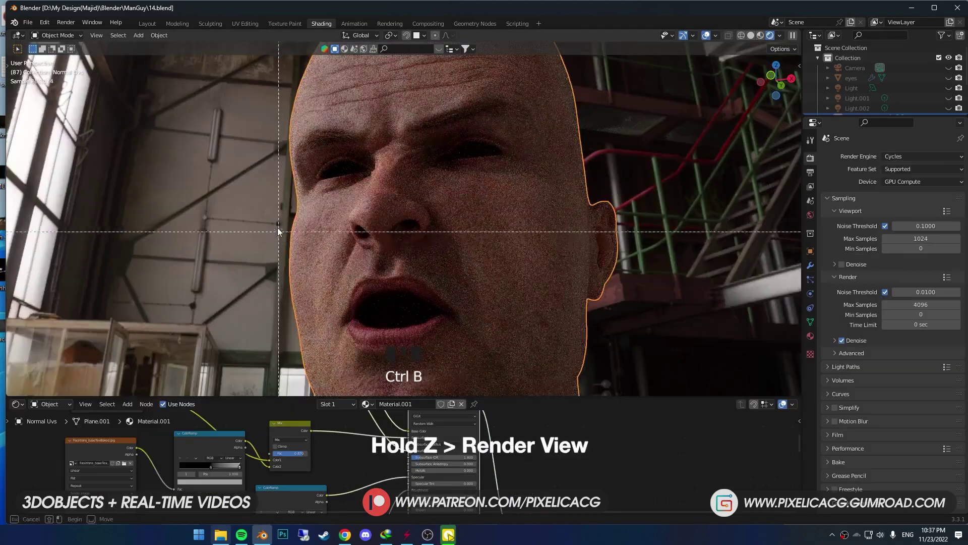
# Limit the rendered viewport to a region around the nose and examine the skin detail on the nose and lips
pyautogui.moveTo(276, 213); pyautogui.dragTo(365, 288)
pyautogui.scroll(2, 311, 248)
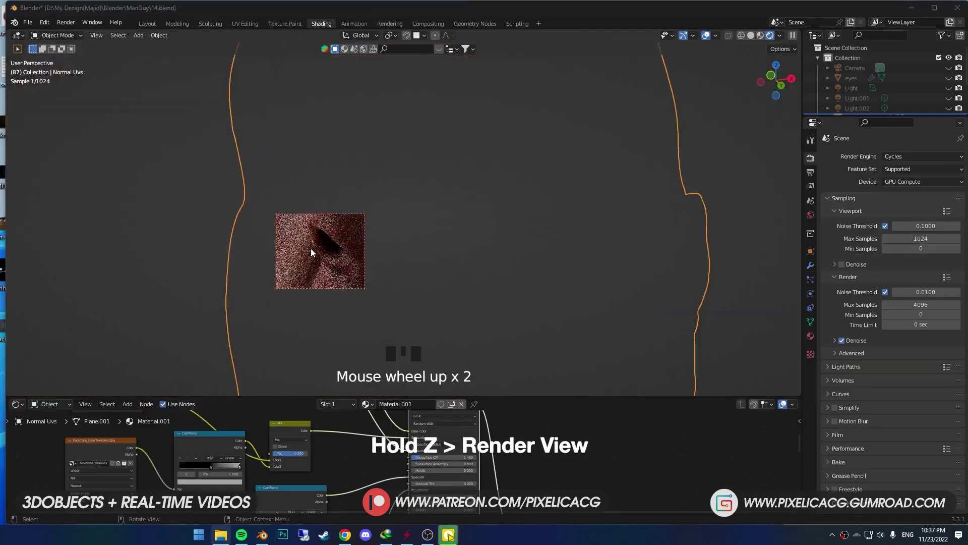
pyautogui.moveTo(361, 216); pyautogui.dragTo(353, 240, button='middle')
pyautogui.keyDown('shift'); pyautogui.moveTo(348, 240); pyautogui.dragTo(358, 239, button='middle'); pyautogui.keyUp('shift')
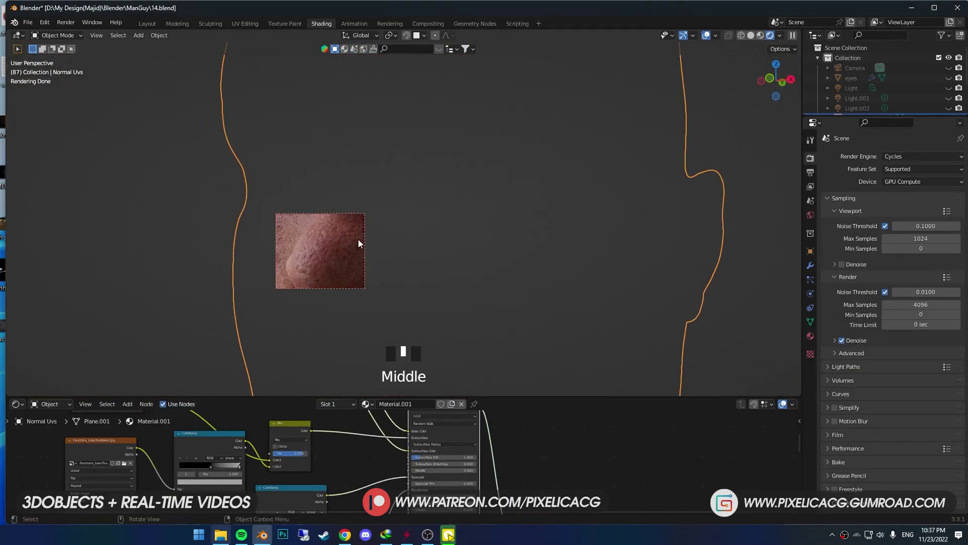
pyautogui.scroll(3, 317, 263)
pyautogui.keyDown('shift'); pyautogui.moveTo(307, 274); pyautogui.dragTo(334, 278, button='middle'); pyautogui.keyUp('shift')
pyautogui.scroll(2, 333, 287)
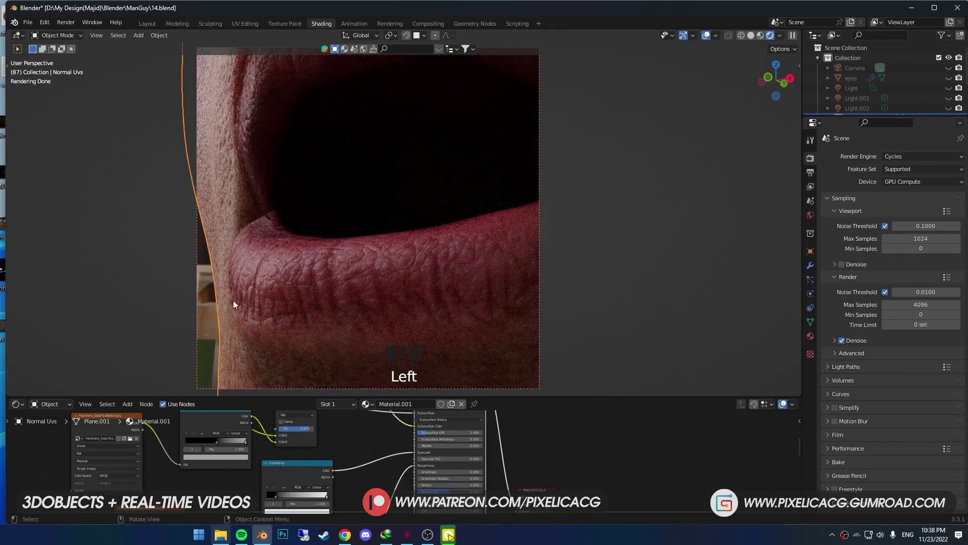
pyautogui.keyDown('shift'); pyautogui.moveTo(299, 264); pyautogui.dragTo(344, 186, button='middle'); pyautogui.keyUp('shift')
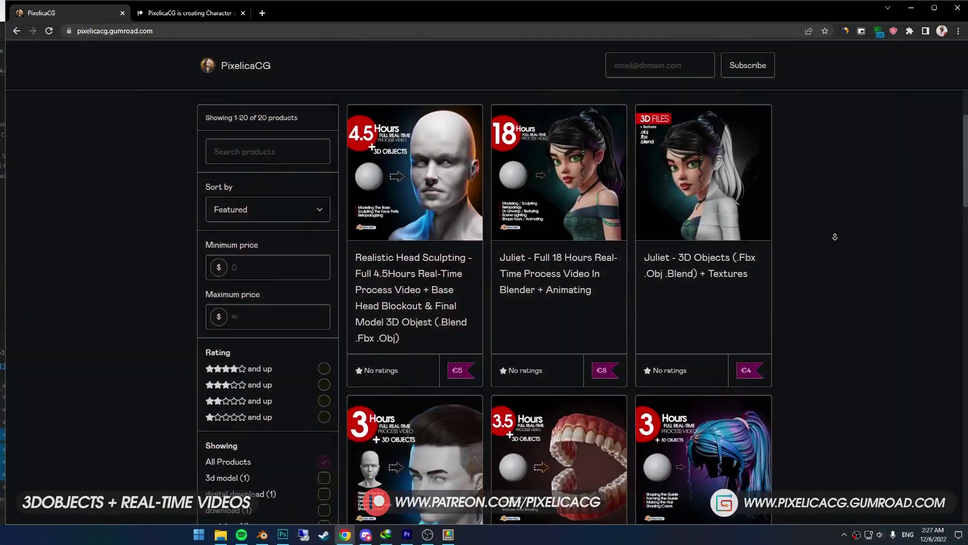
# Look through the products in the PixelicaCG Gumroad store in the browser
pyautogui.scroll(-7, 829, 241)
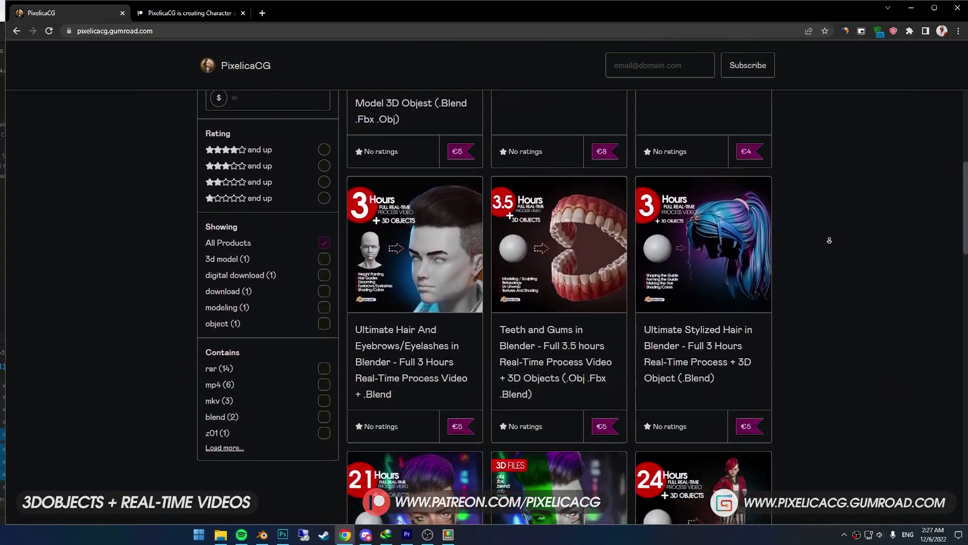
pyautogui.scroll(-7, 829, 241)
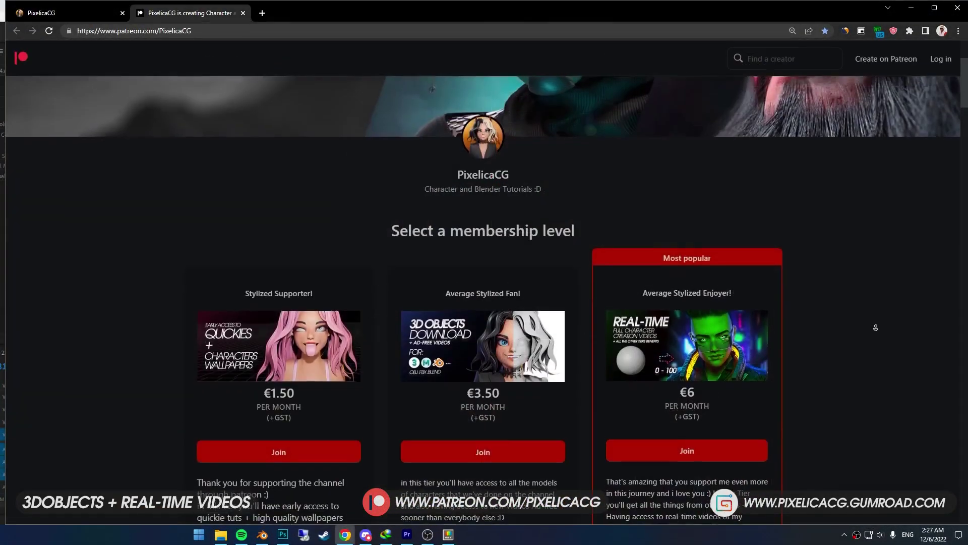